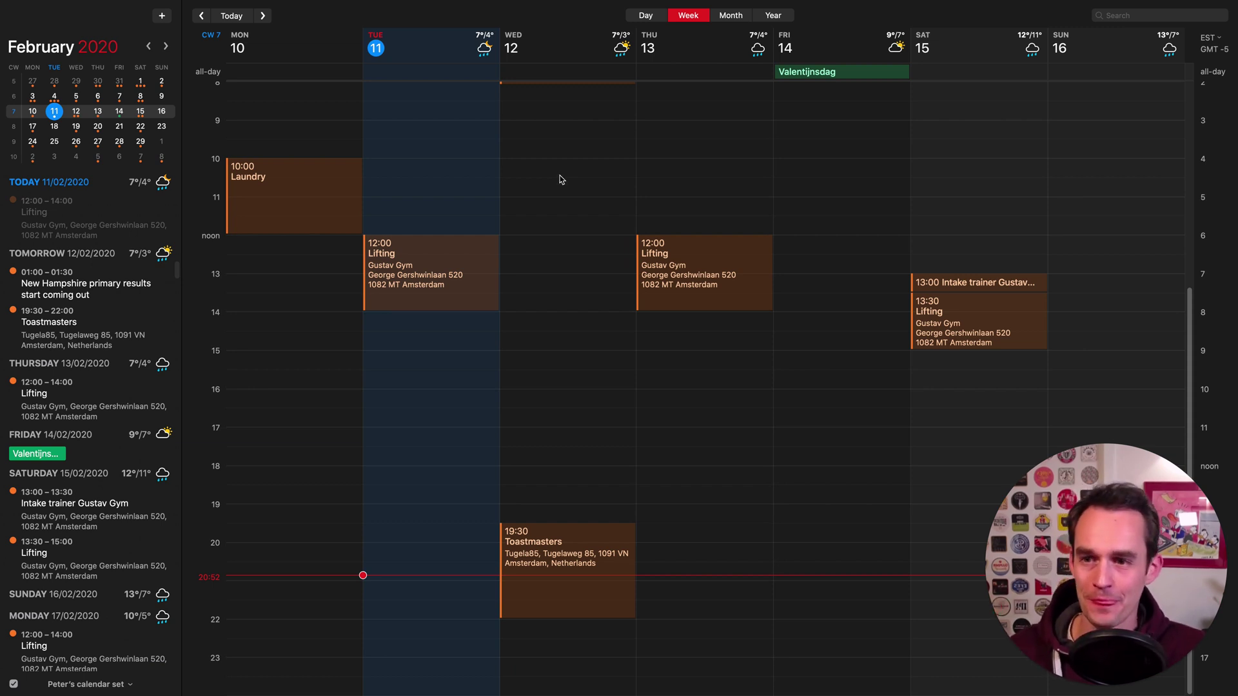
Step: Open the Calendars preferences and check the options for adding calendars to the current calendar set
mouse_move(199, 5)
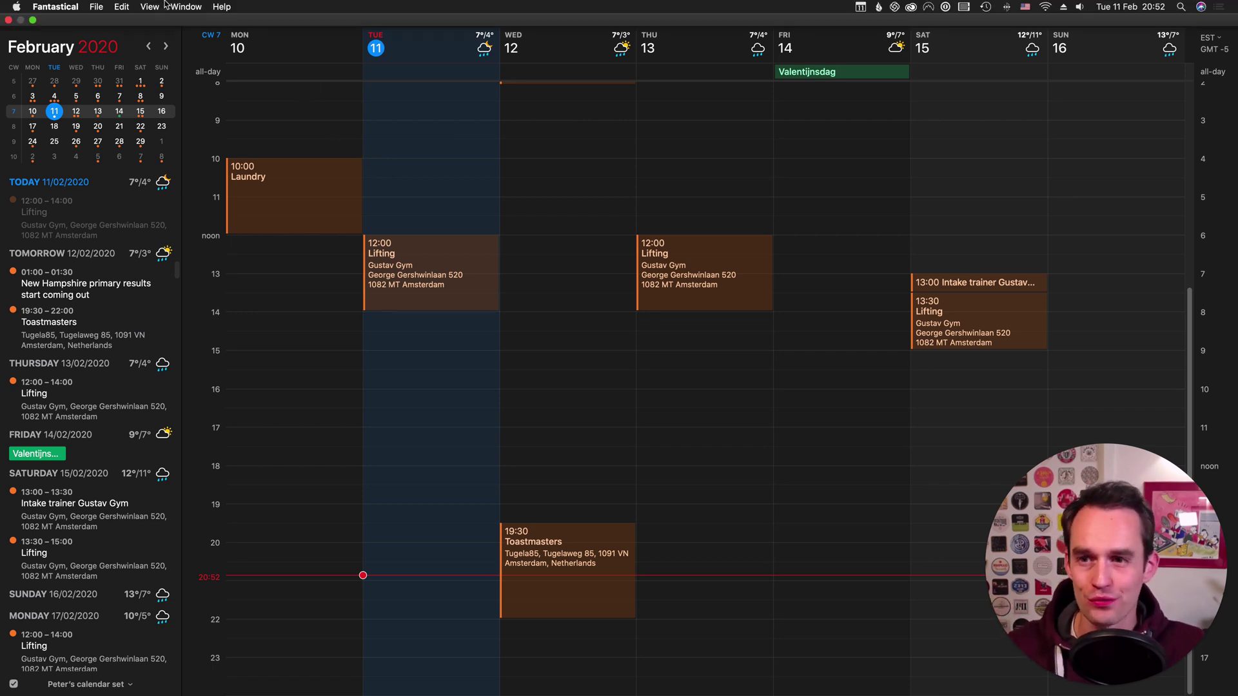
left_click(70, 6)
left_click(73, 42)
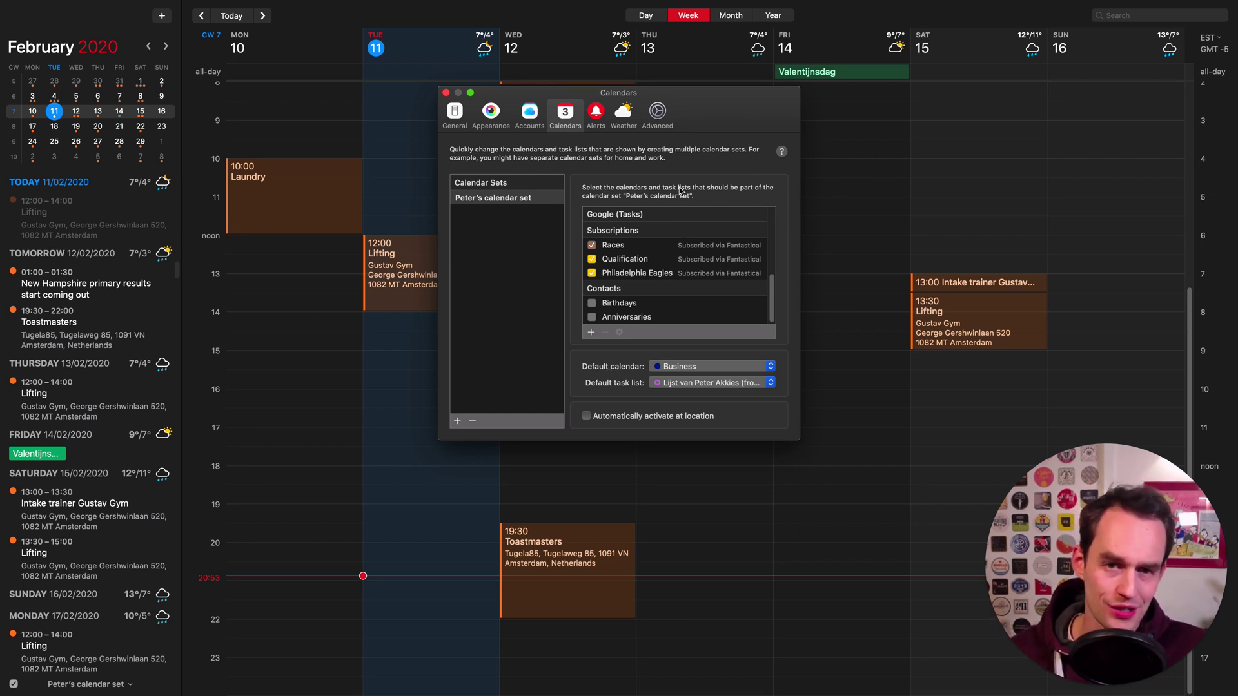
left_click(592, 333)
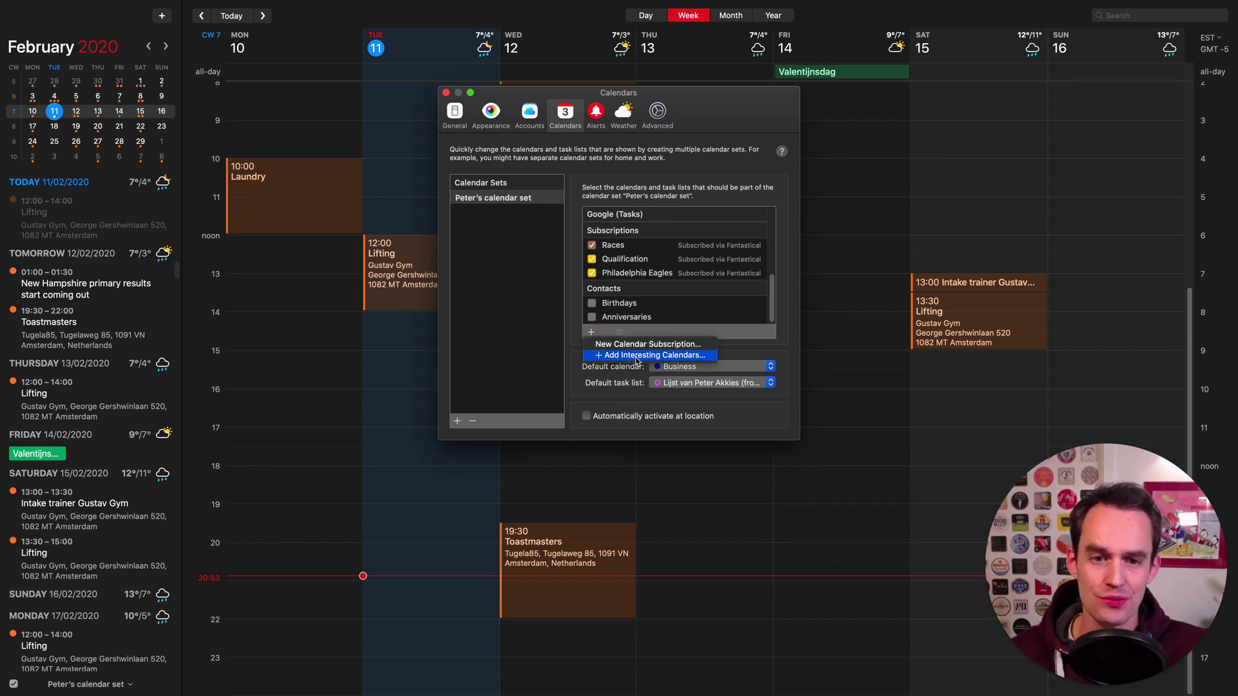
left_click(689, 217)
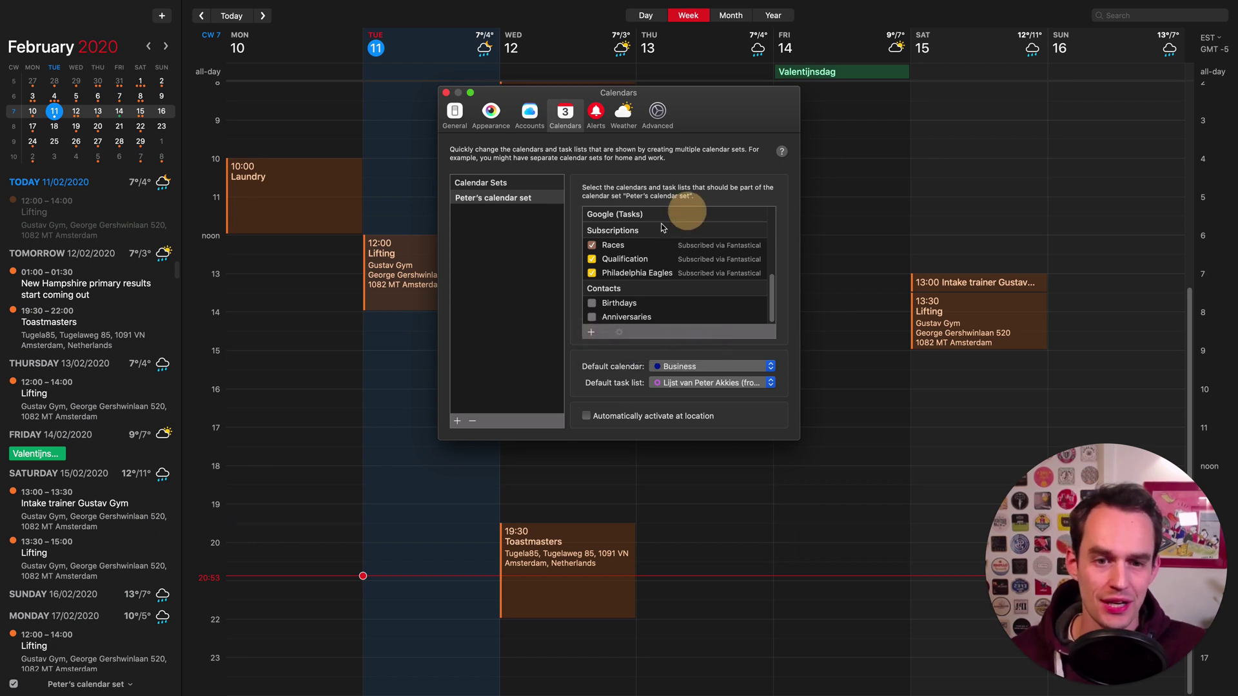
Step: Unsubscribe from the existing Races, Qualification and Philadelphia Eagles calendars in the calendar set
left_click(608, 247)
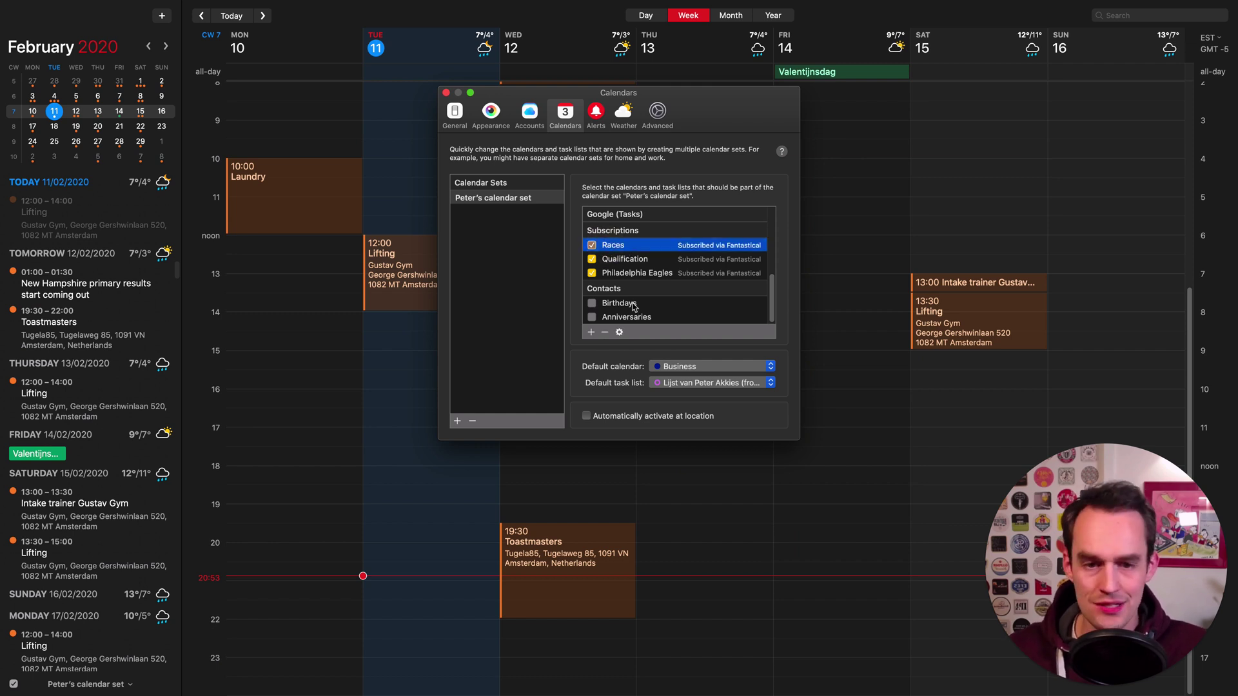
left_click(620, 274, "shift")
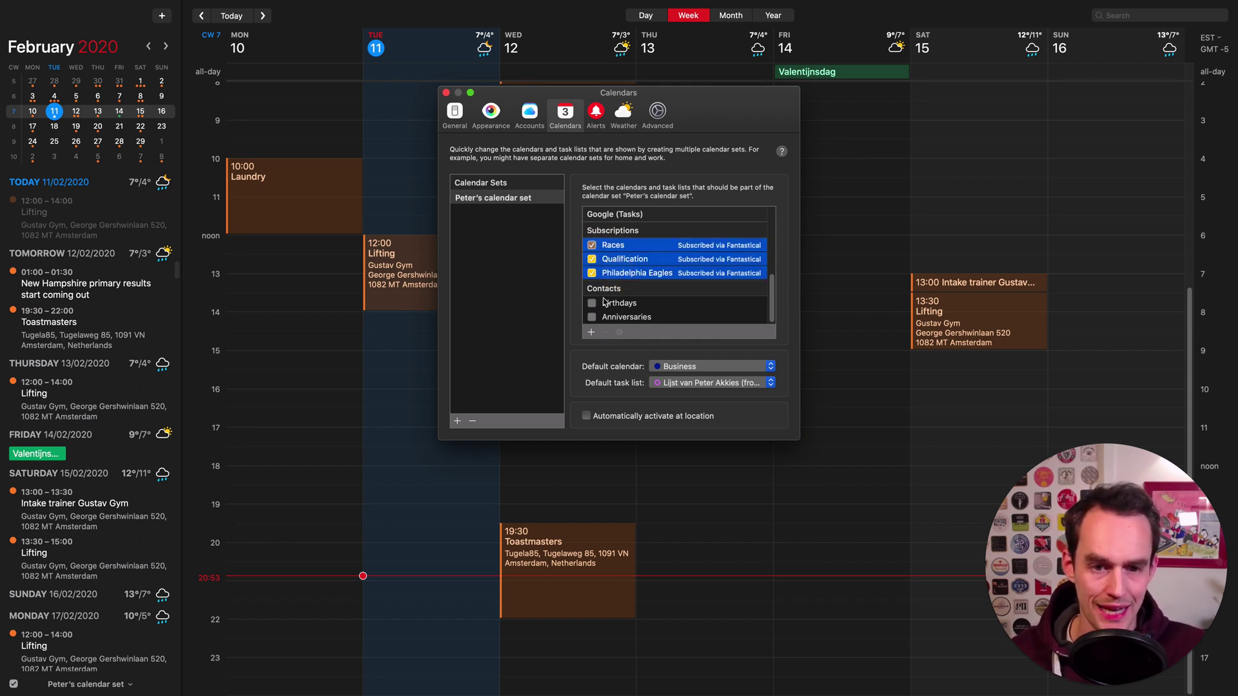
left_click(613, 246)
left_click(605, 332)
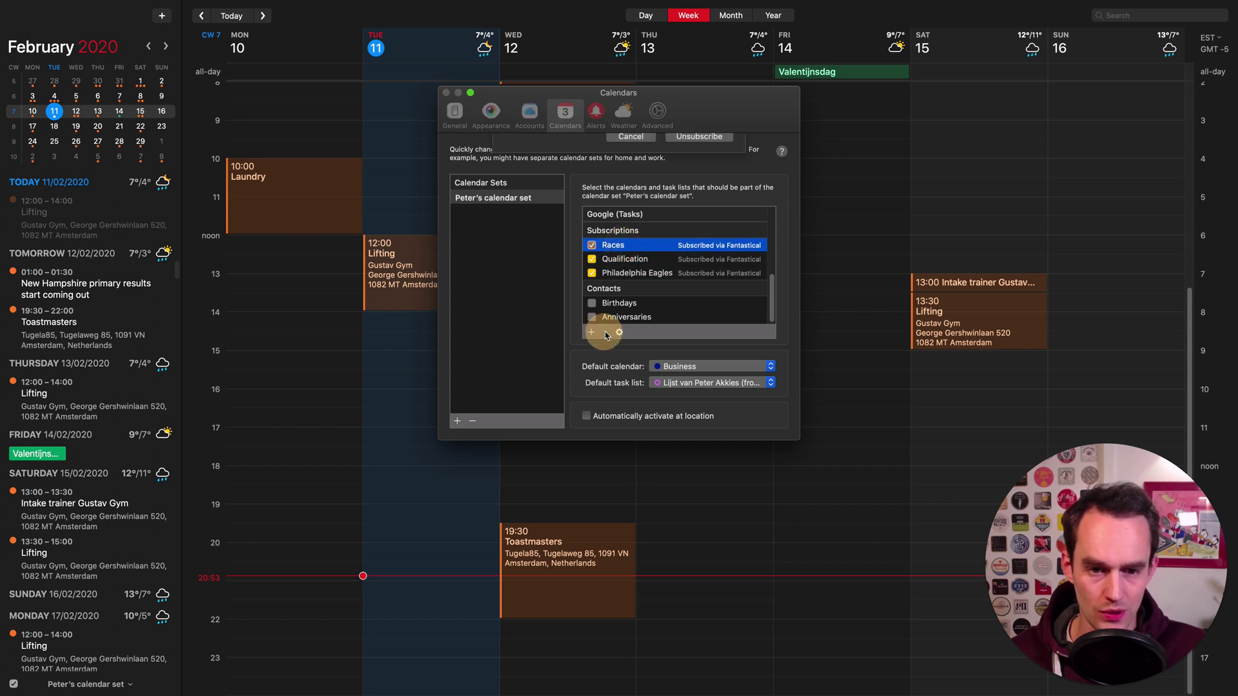
left_click(695, 192)
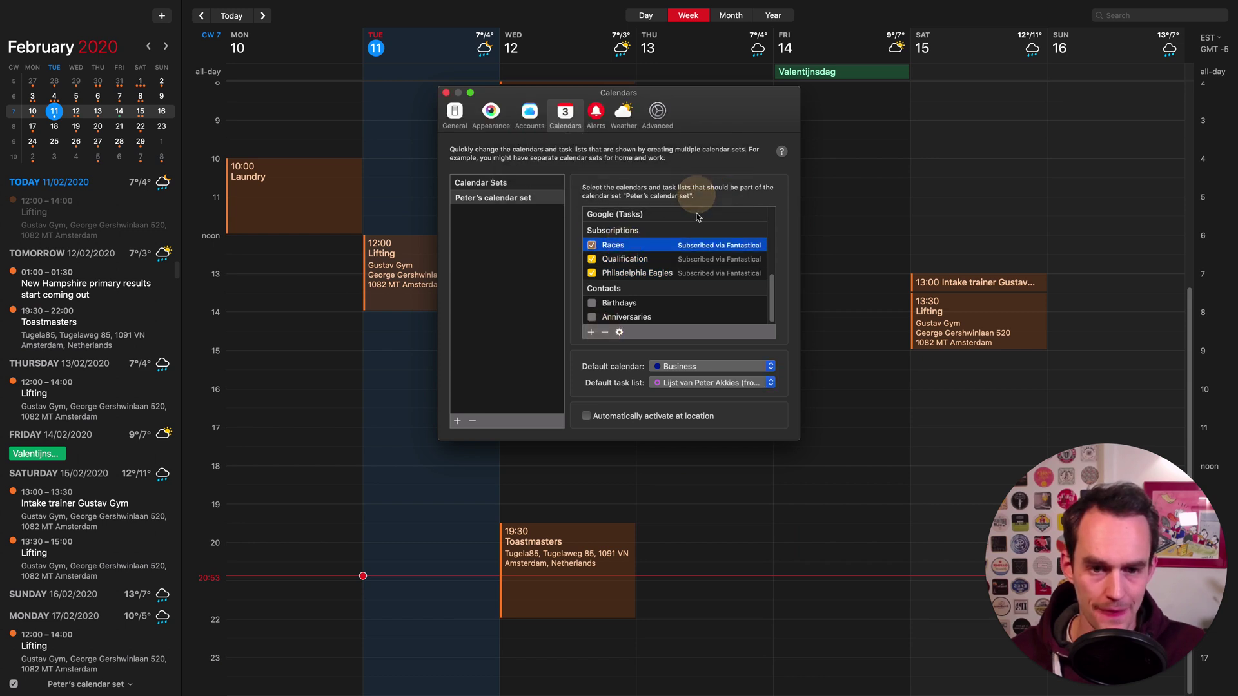
left_click(608, 333)
left_click(683, 194)
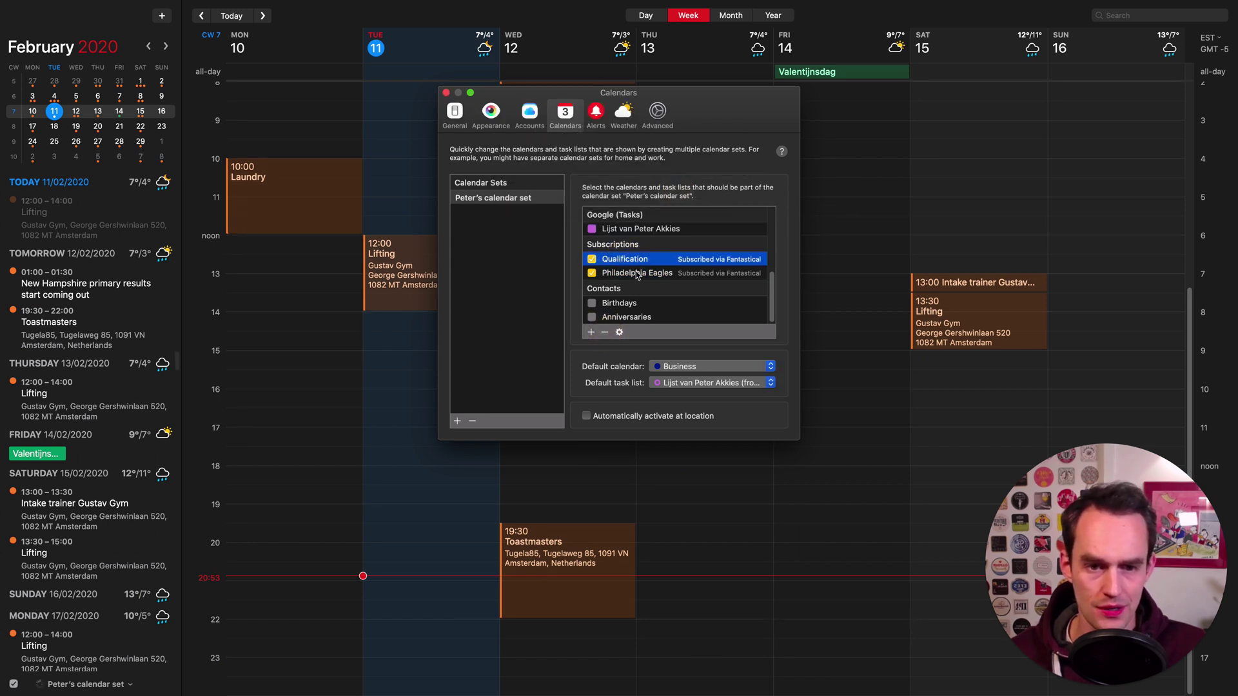
left_click(605, 332)
left_click(694, 195)
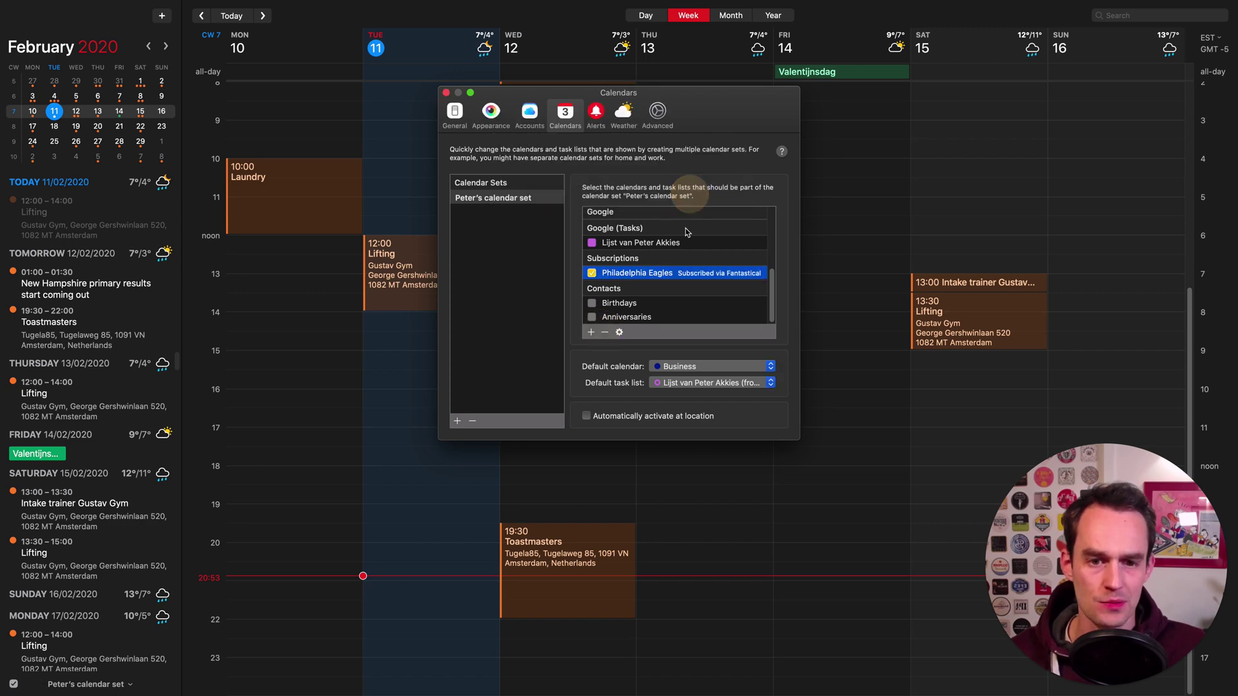
Step: Subscribe to the F1 Races and Qualification calendars from the Sports category of the interesting calendars
left_click(591, 332)
left_click(631, 353)
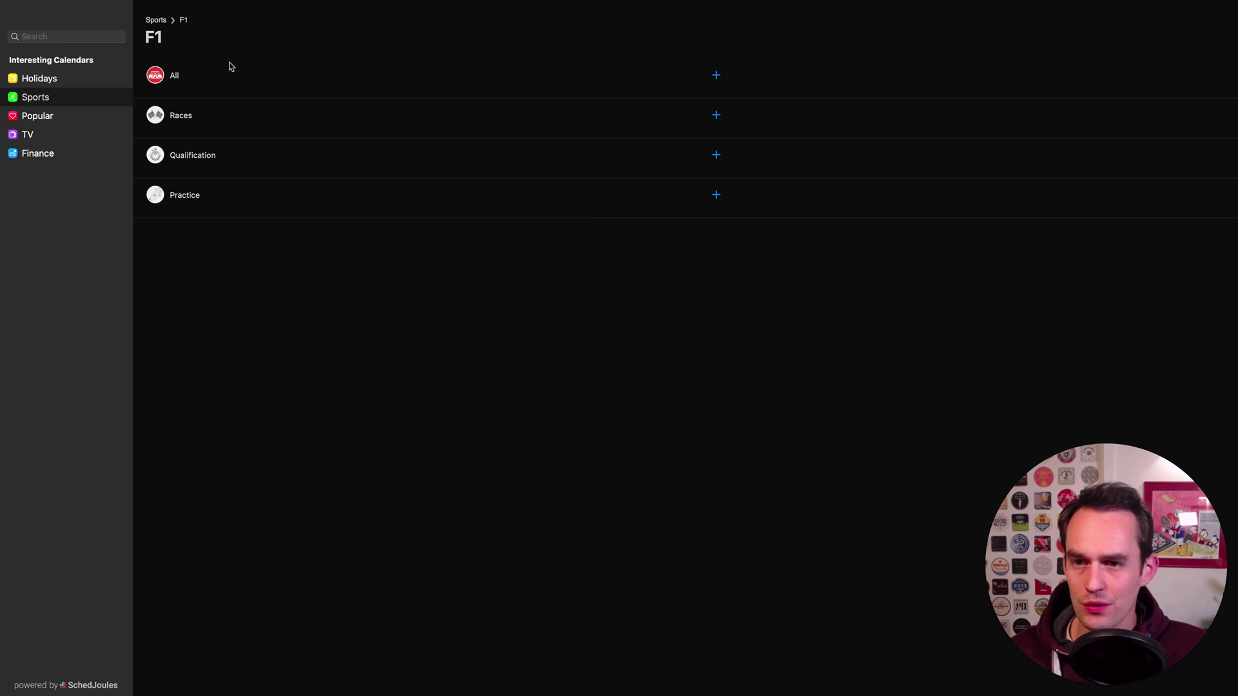
left_click(45, 95)
left_click(213, 79)
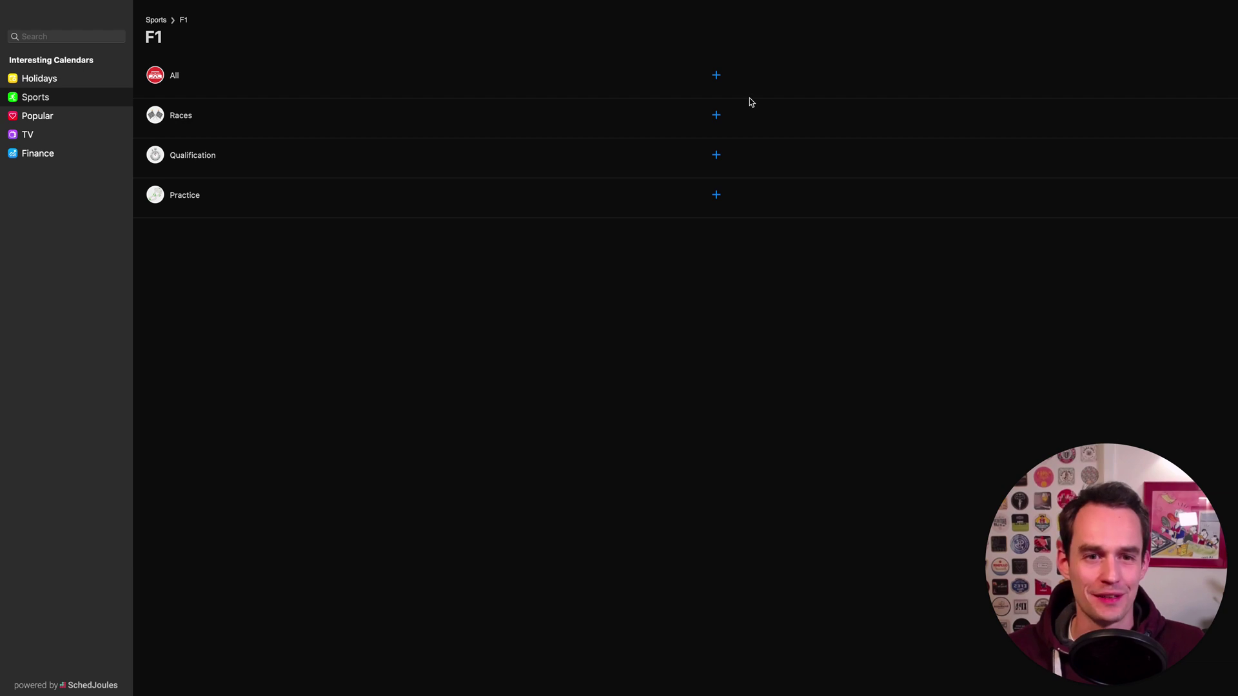
left_click(716, 116)
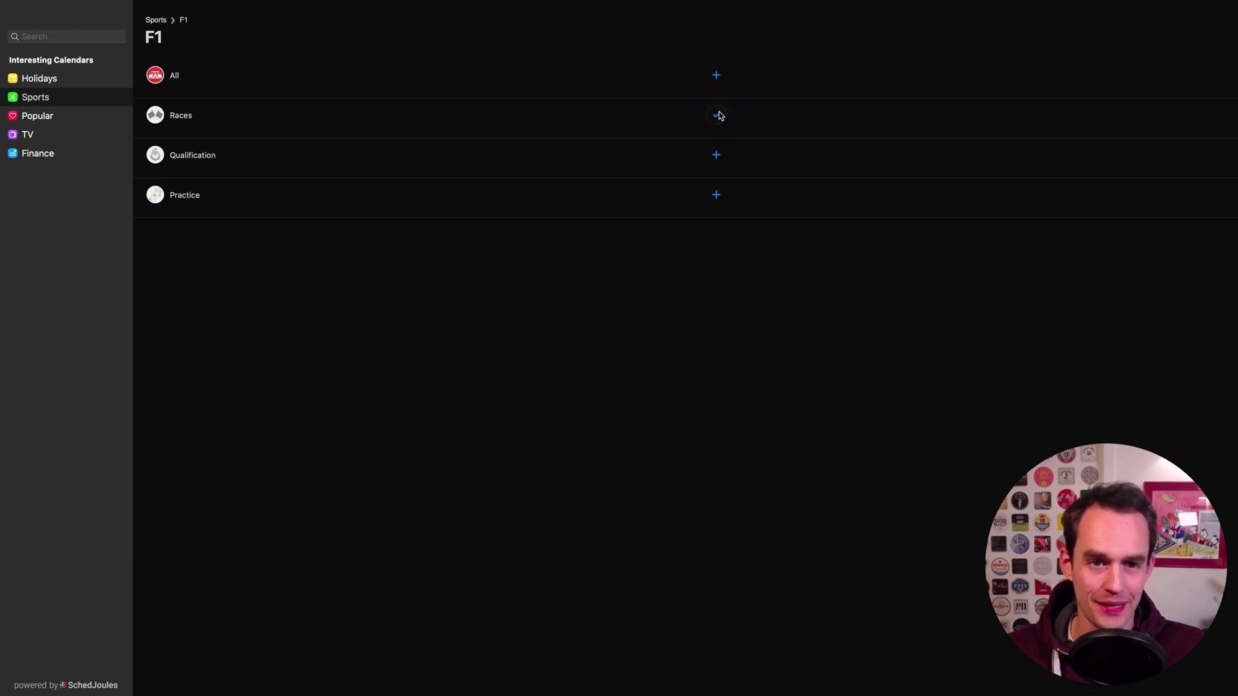
left_click(717, 156)
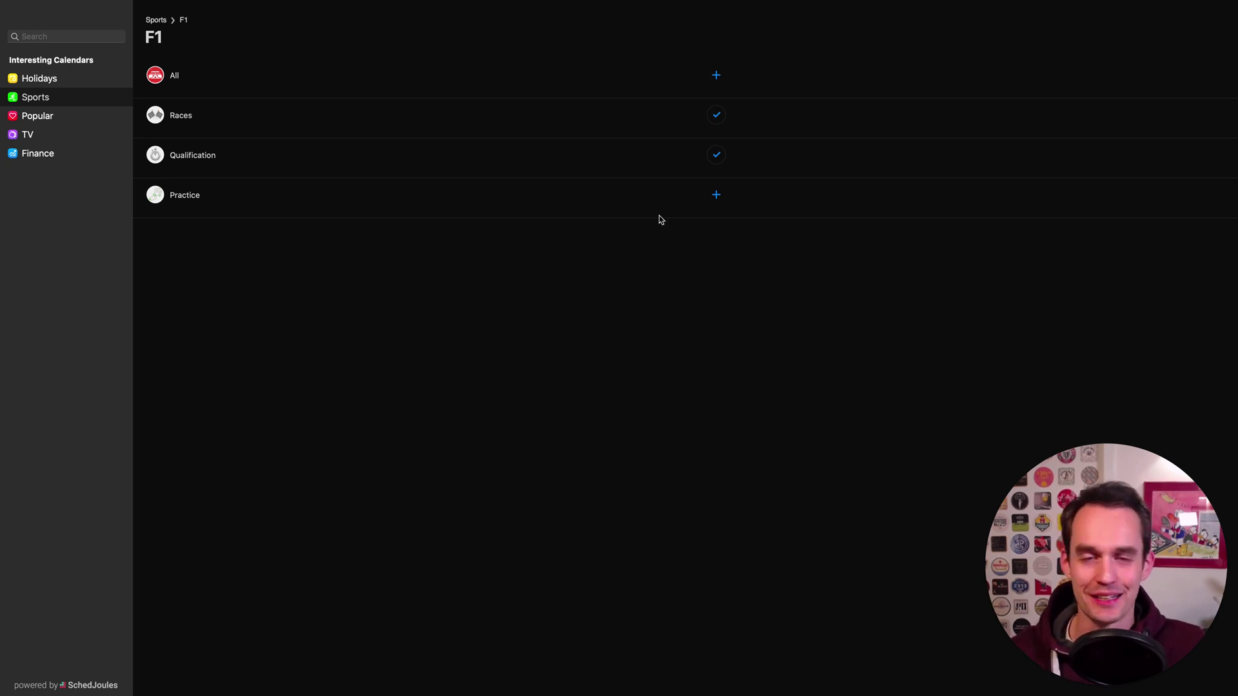
Step: Subscribe to the Eagles calendar under worldwide American Football, United States, NFL, and close the catalogue and preferences
left_click(72, 103)
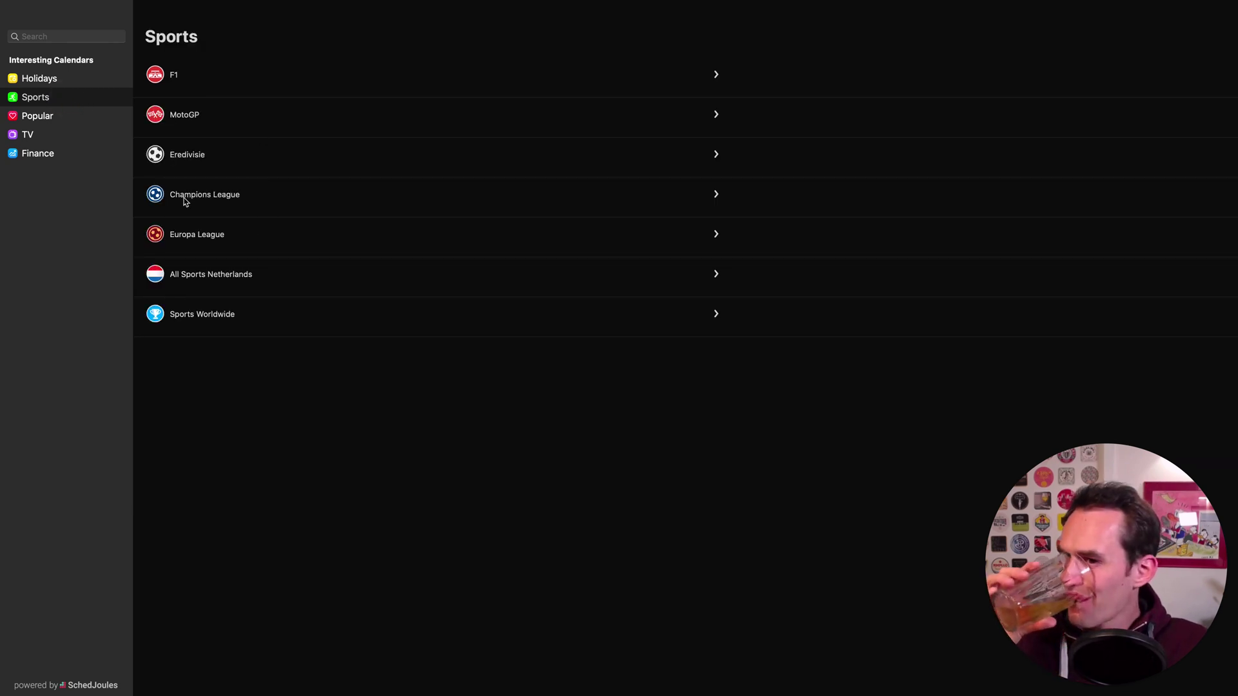
left_click(315, 322)
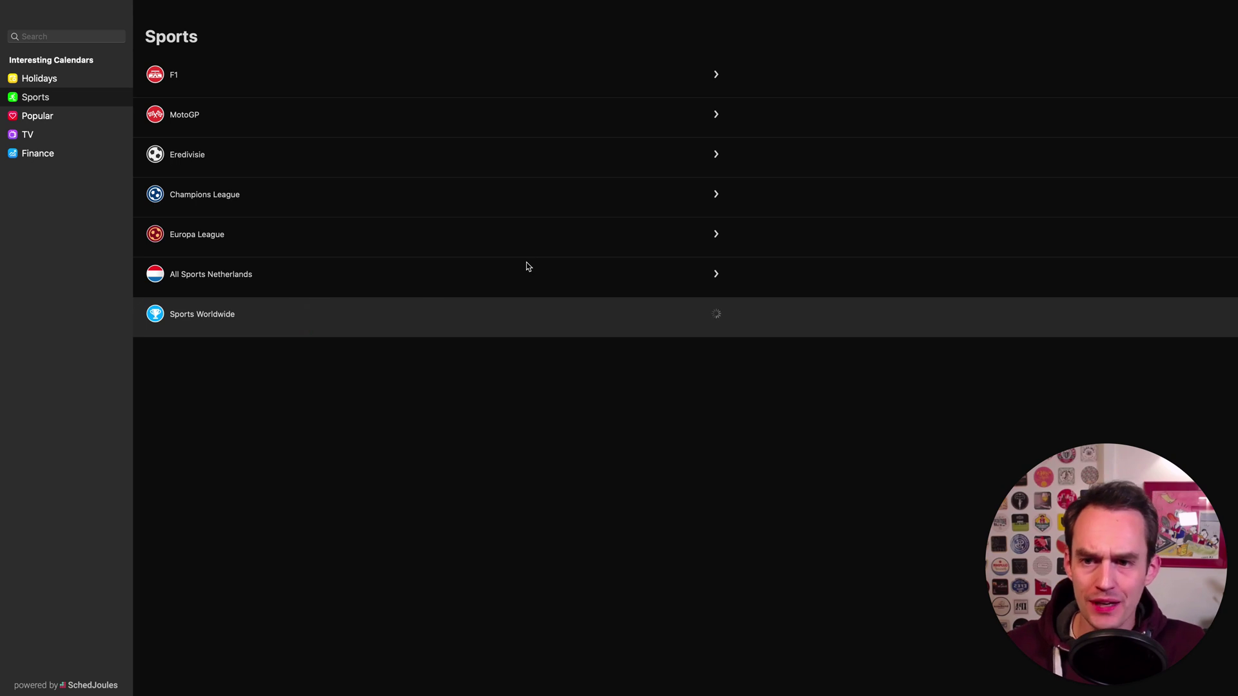
left_click(300, 80)
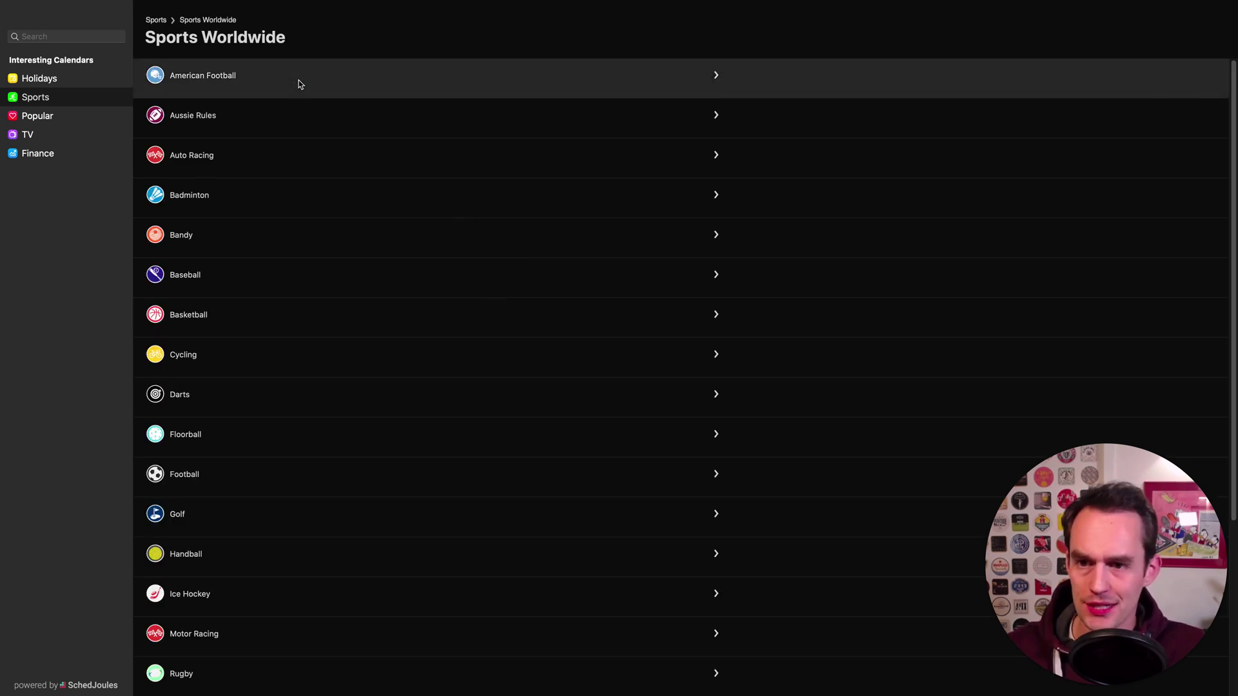
left_click(232, 158)
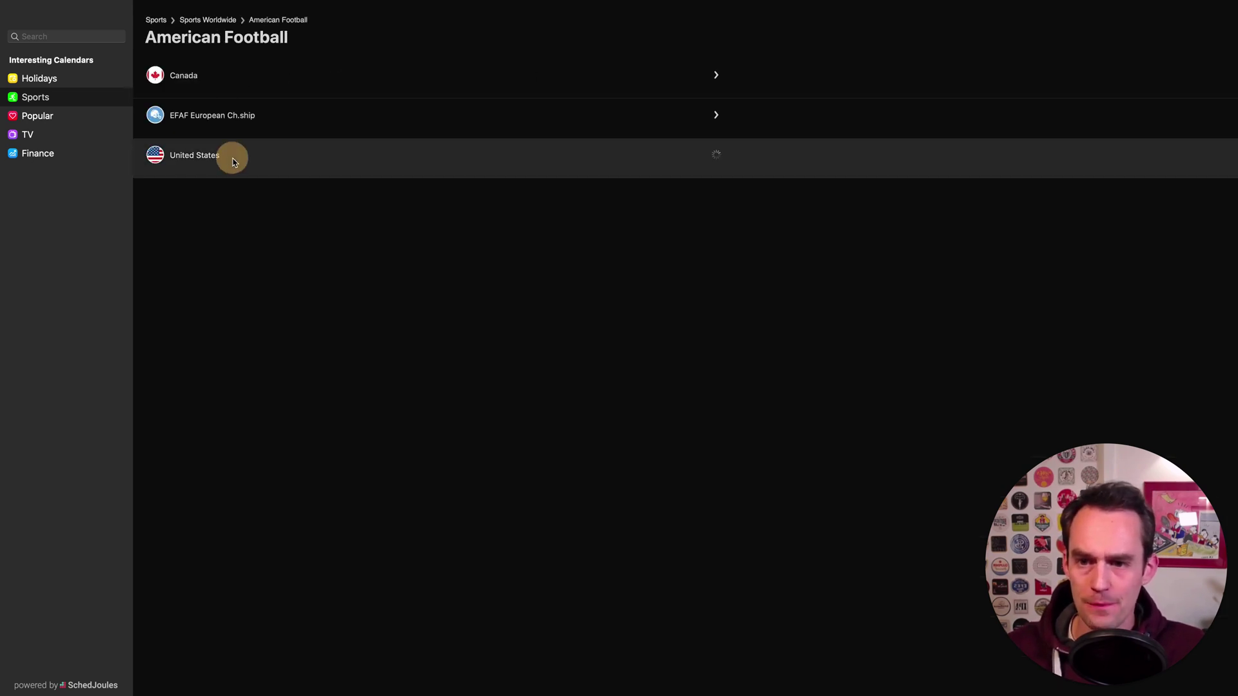
left_click(204, 105)
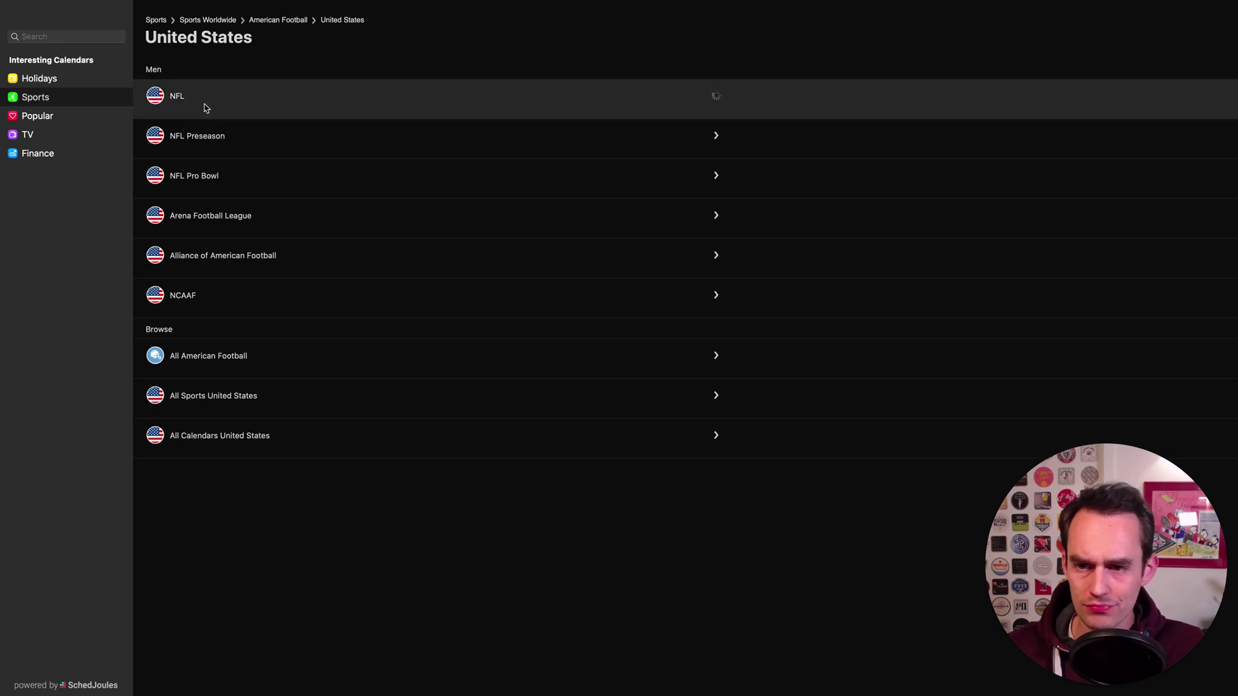
scroll(487, 243, "down", 6)
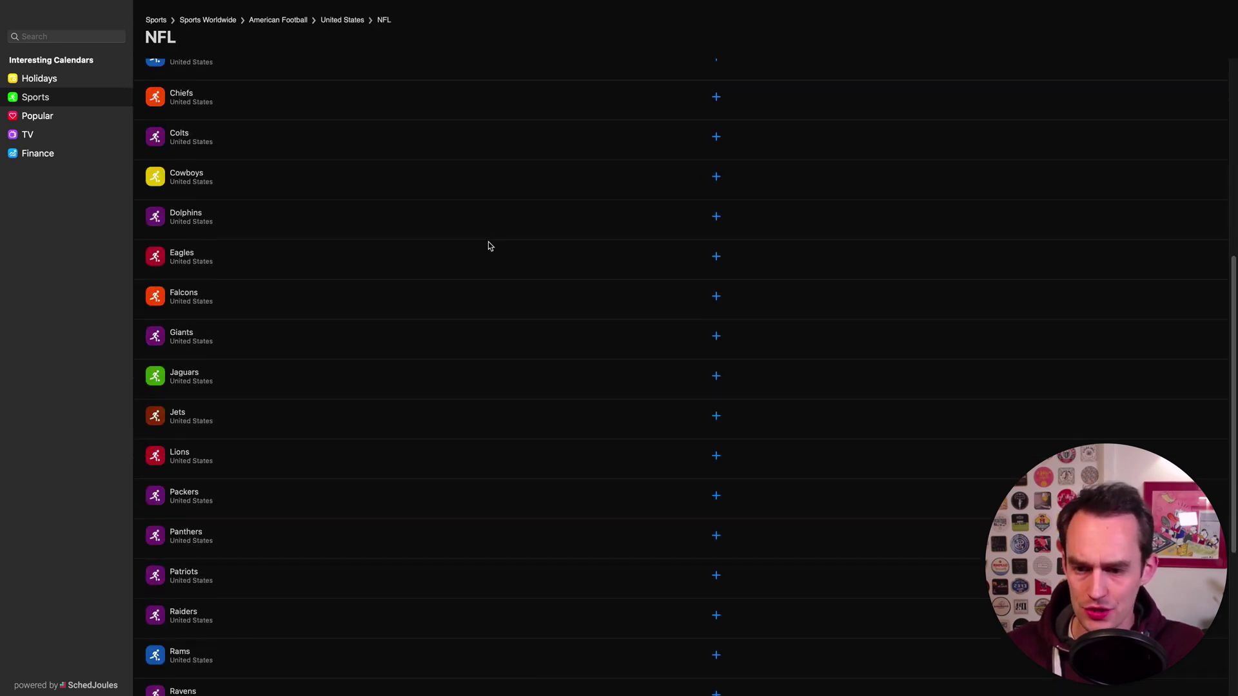
left_click(716, 256)
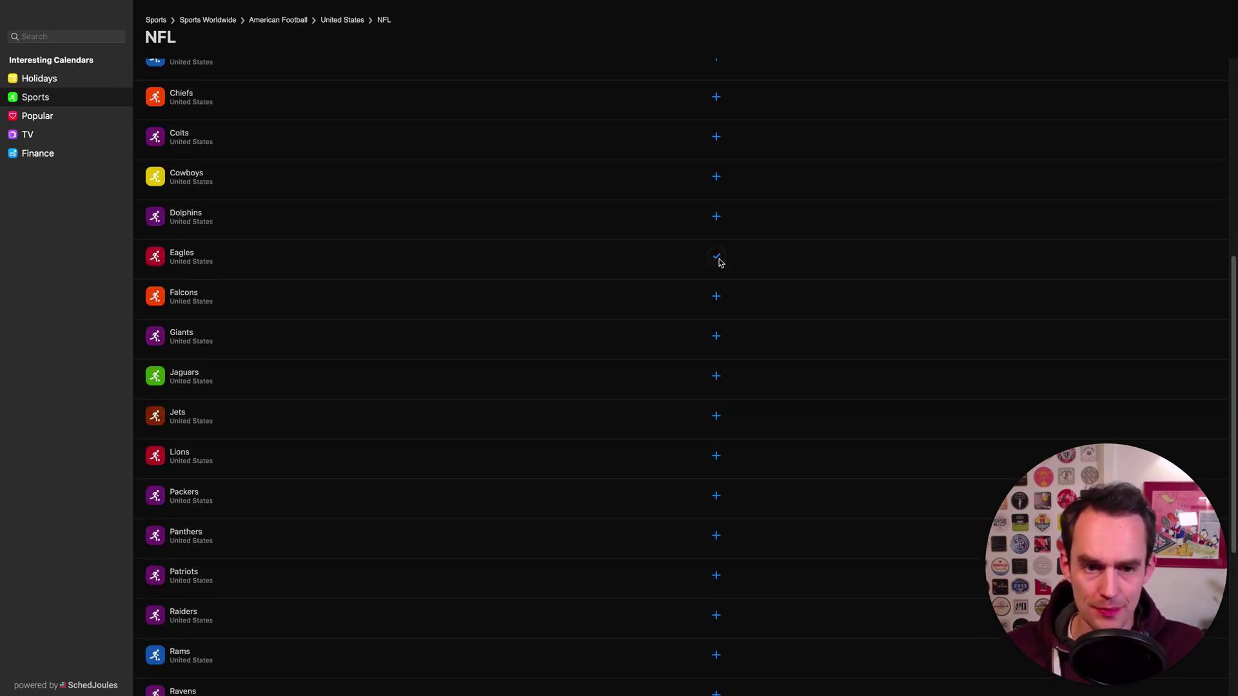
scroll(741, 251, "up", 7)
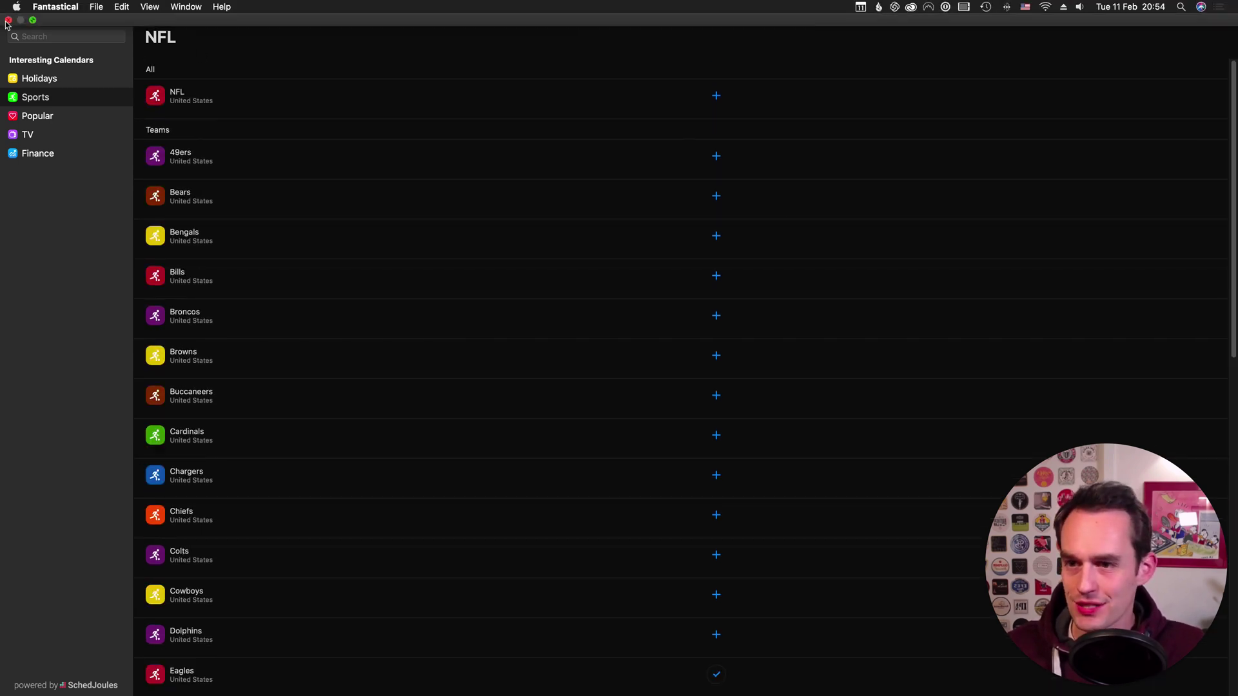
left_click(8, 20)
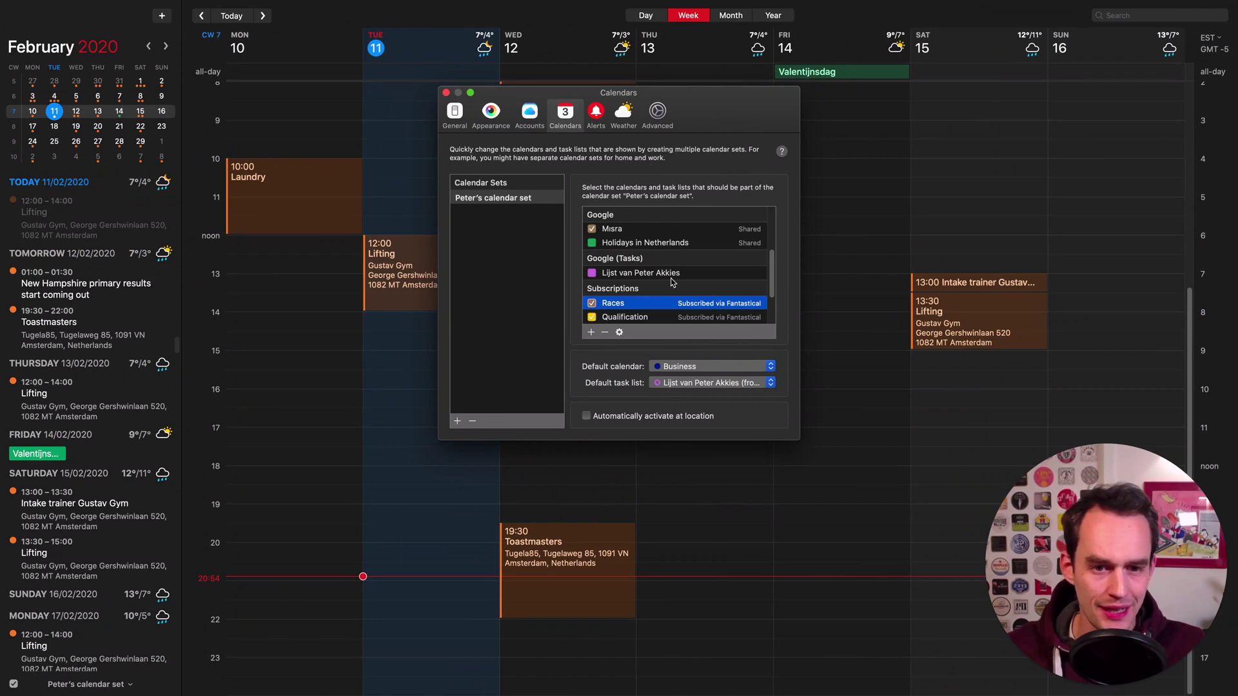
scroll(674, 282, "down", 3)
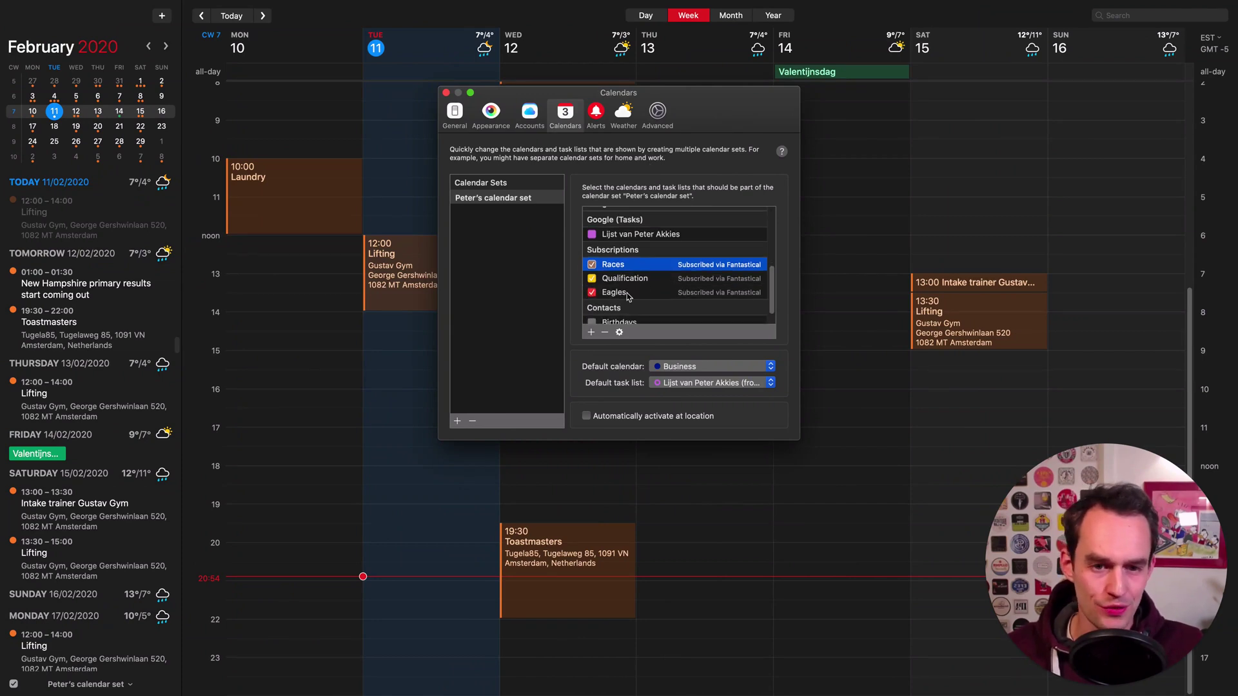
left_click(445, 92)
Step: Show March 2020 in month view and inspect the details of the F1 Australian Grand Prix qualification event
left_click(722, 15)
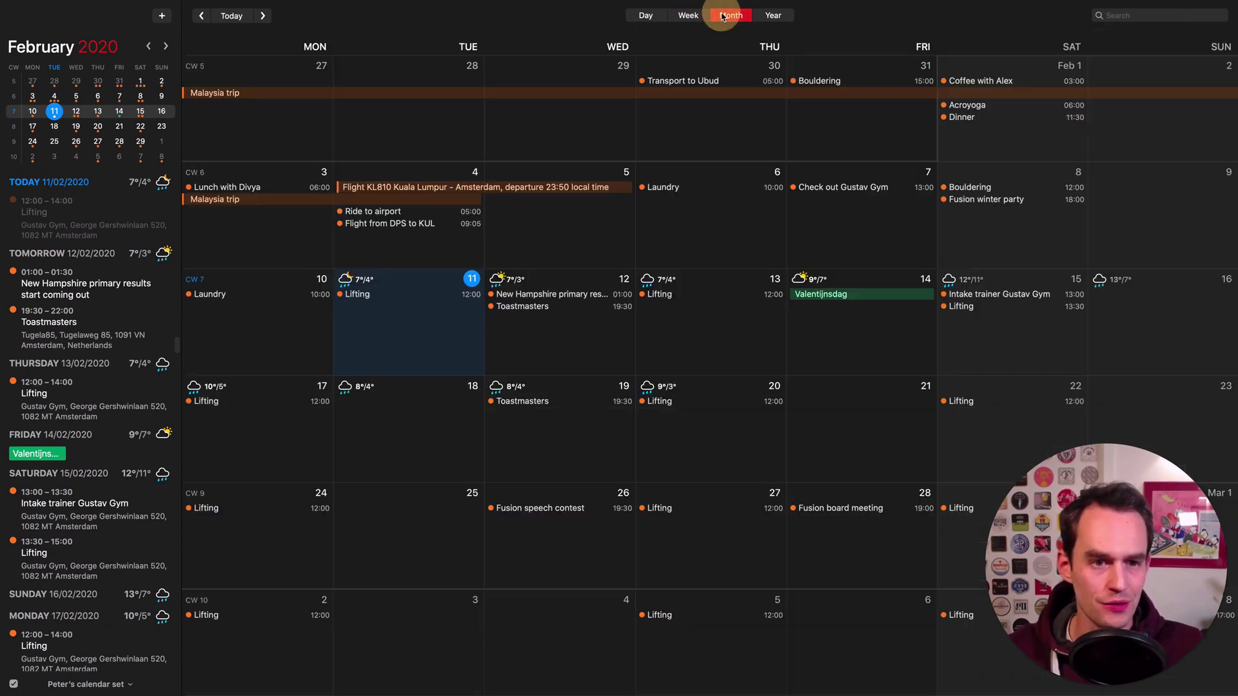
left_click(264, 17)
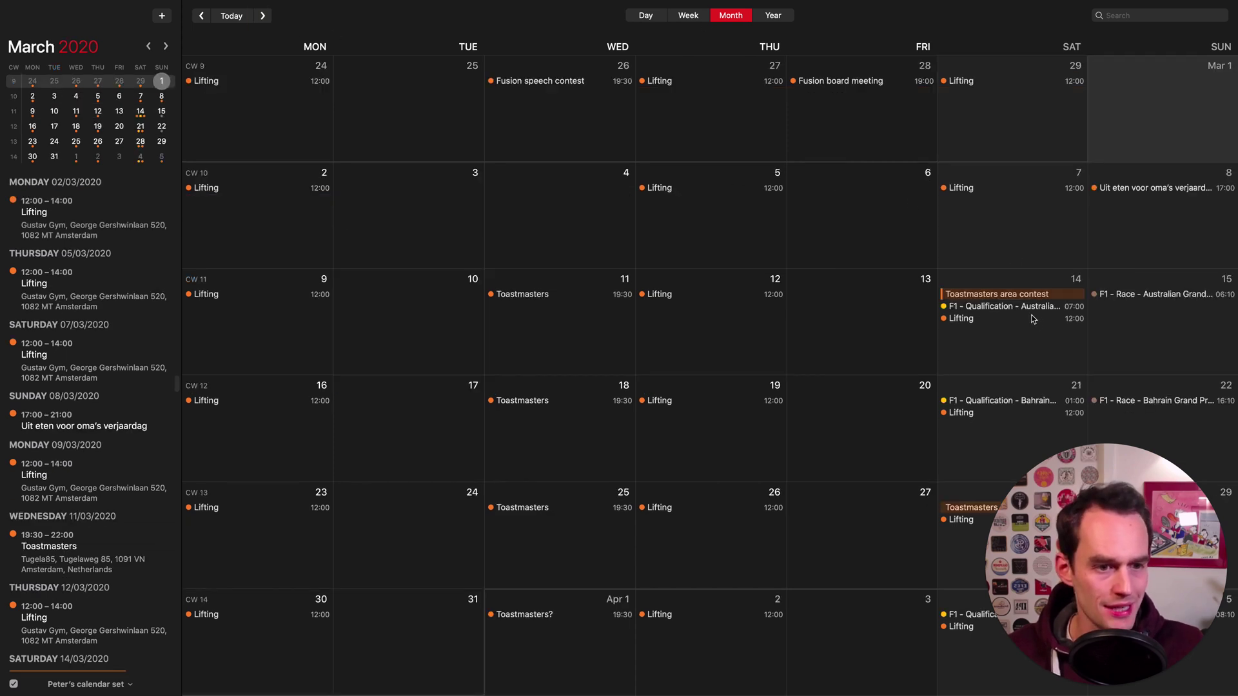
double_click(998, 307)
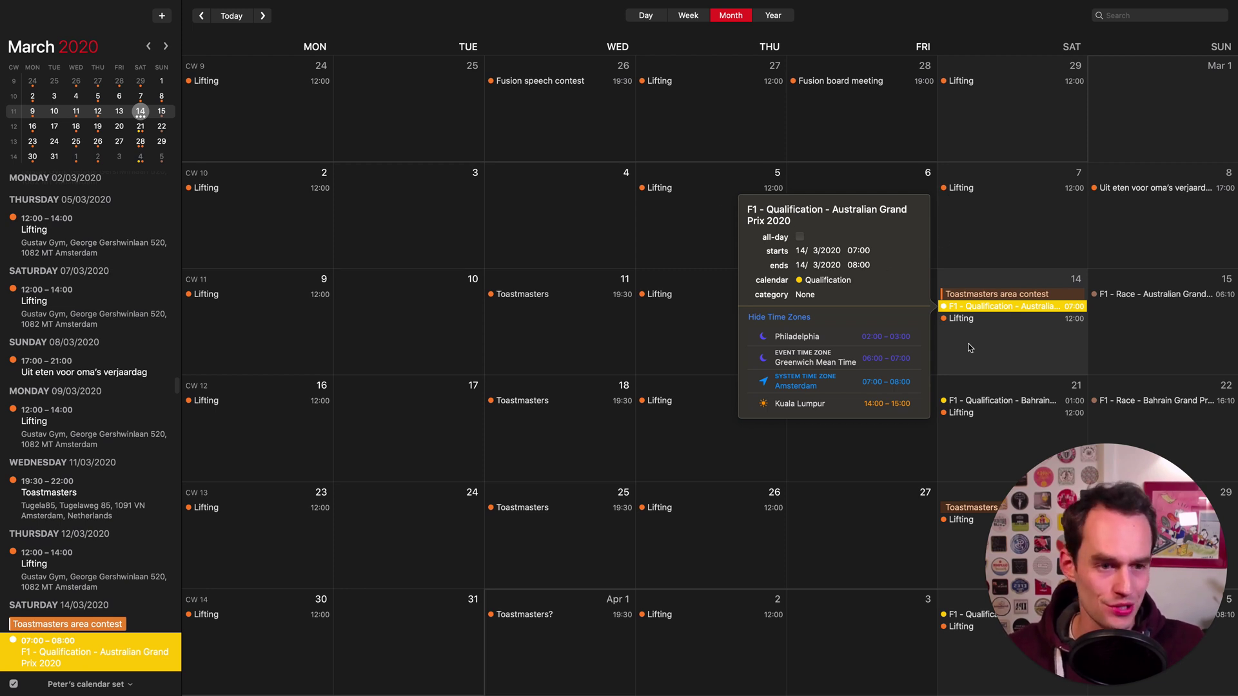
left_click(1046, 257)
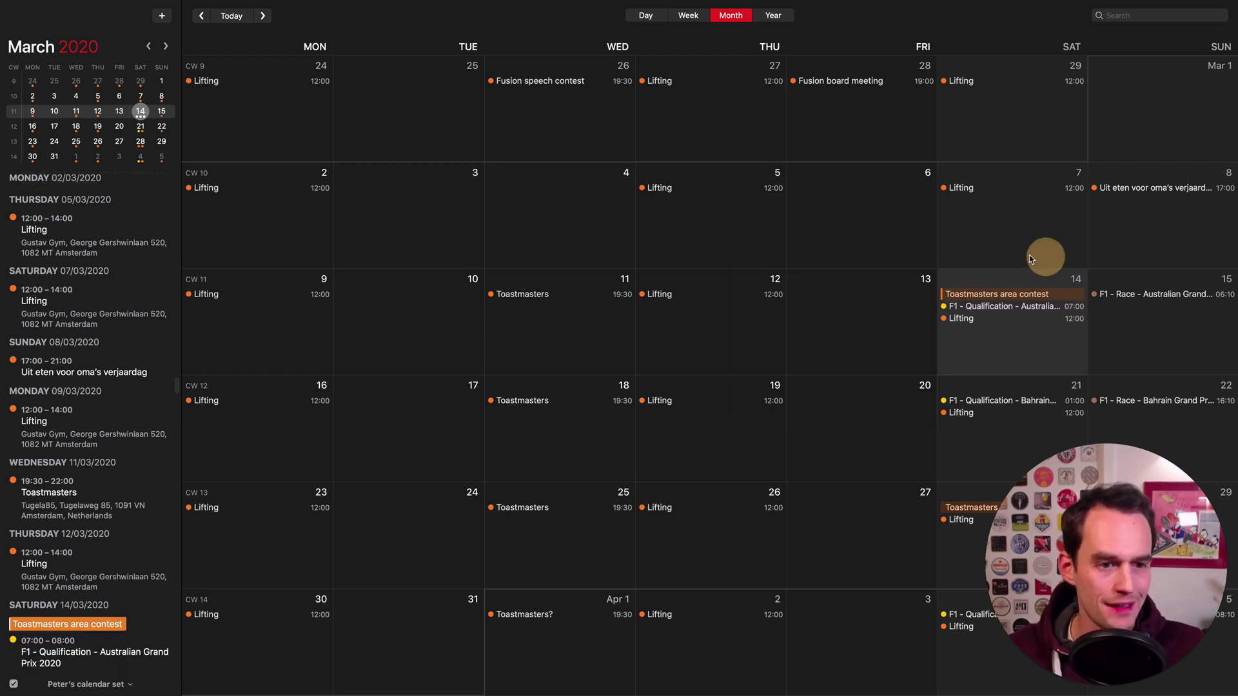
Step: Look ahead through the months to September and October 2020 to review the upcoming subscribed sports events
left_click(165, 47)
left_click(166, 46)
left_click(166, 47)
left_click(166, 46)
left_click(166, 46)
left_click(165, 46)
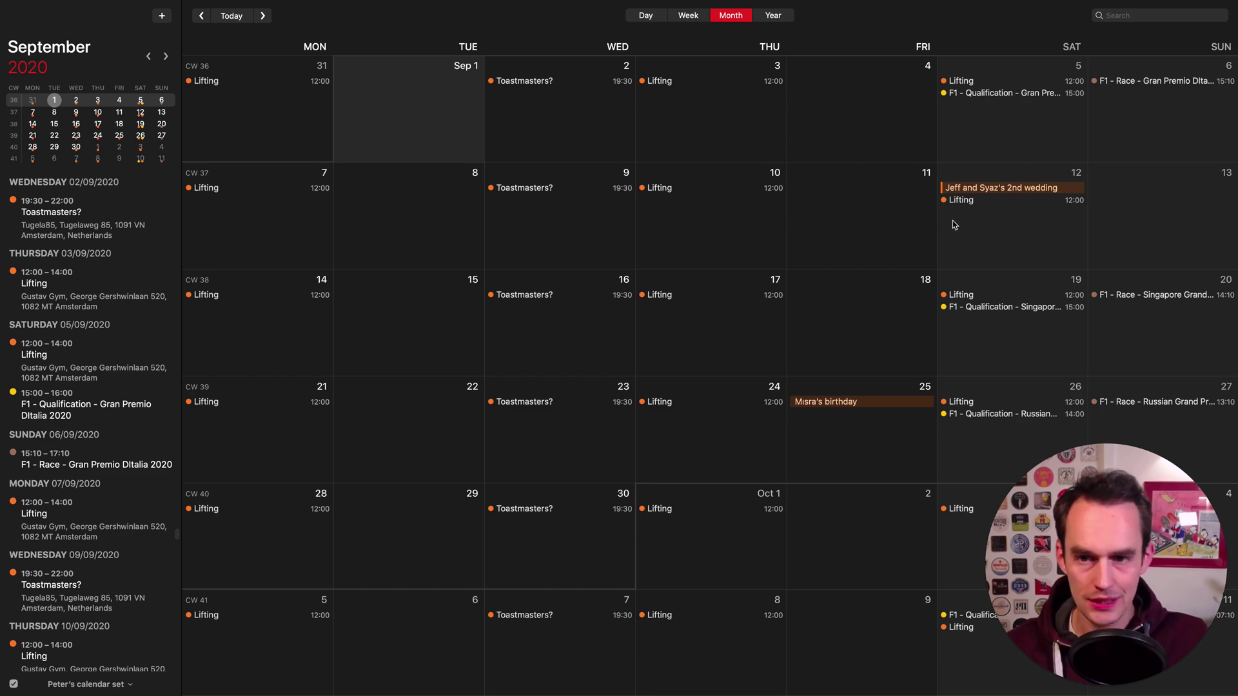
scroll(945, 234, "up", 2)
scroll(947, 232, "down", 6)
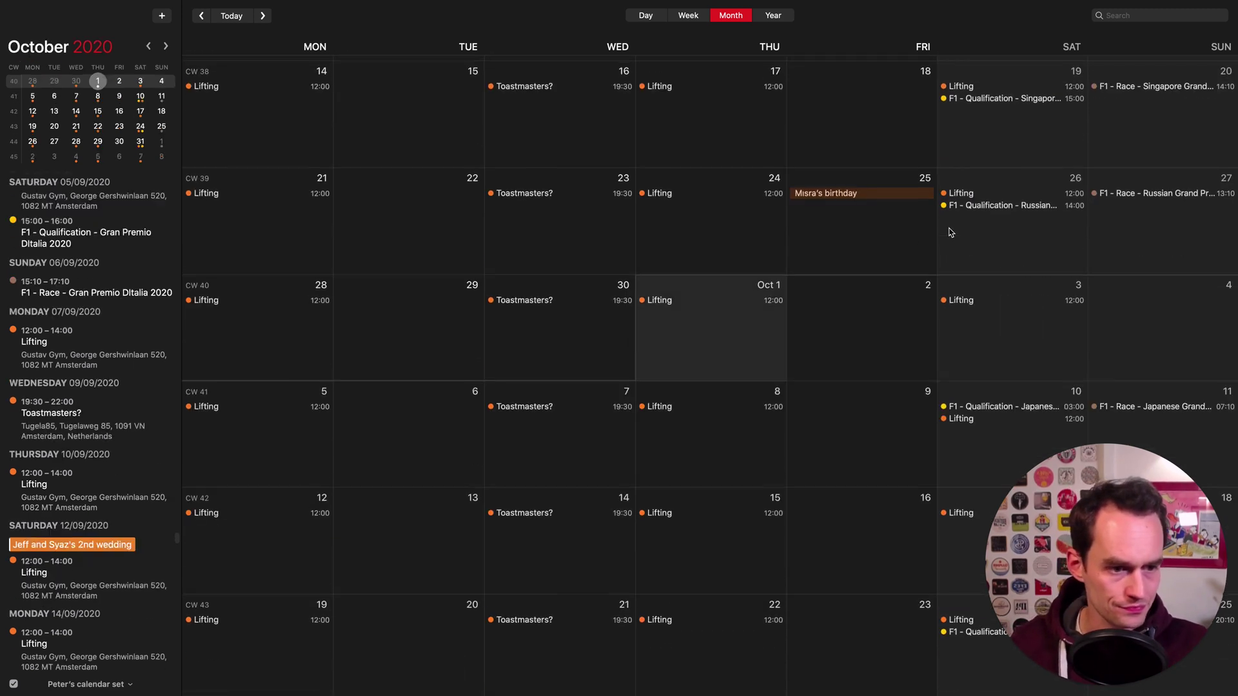
scroll(951, 232, "down", 4)
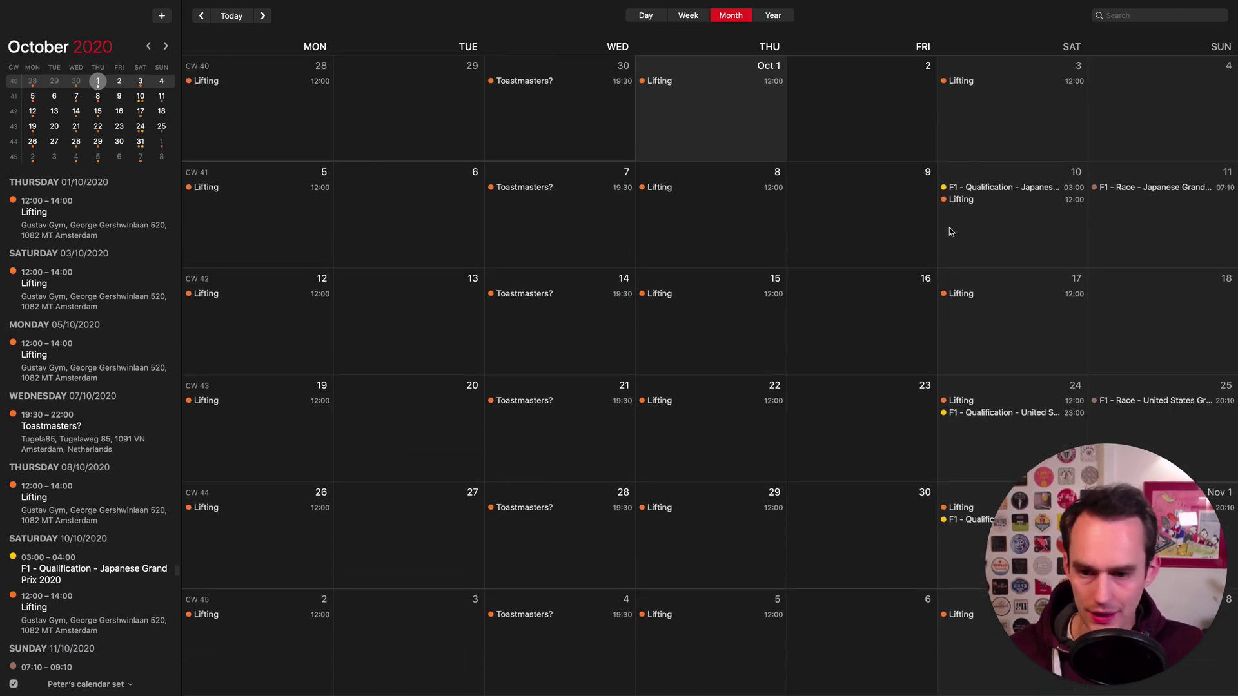
scroll(949, 231, "up", 8)
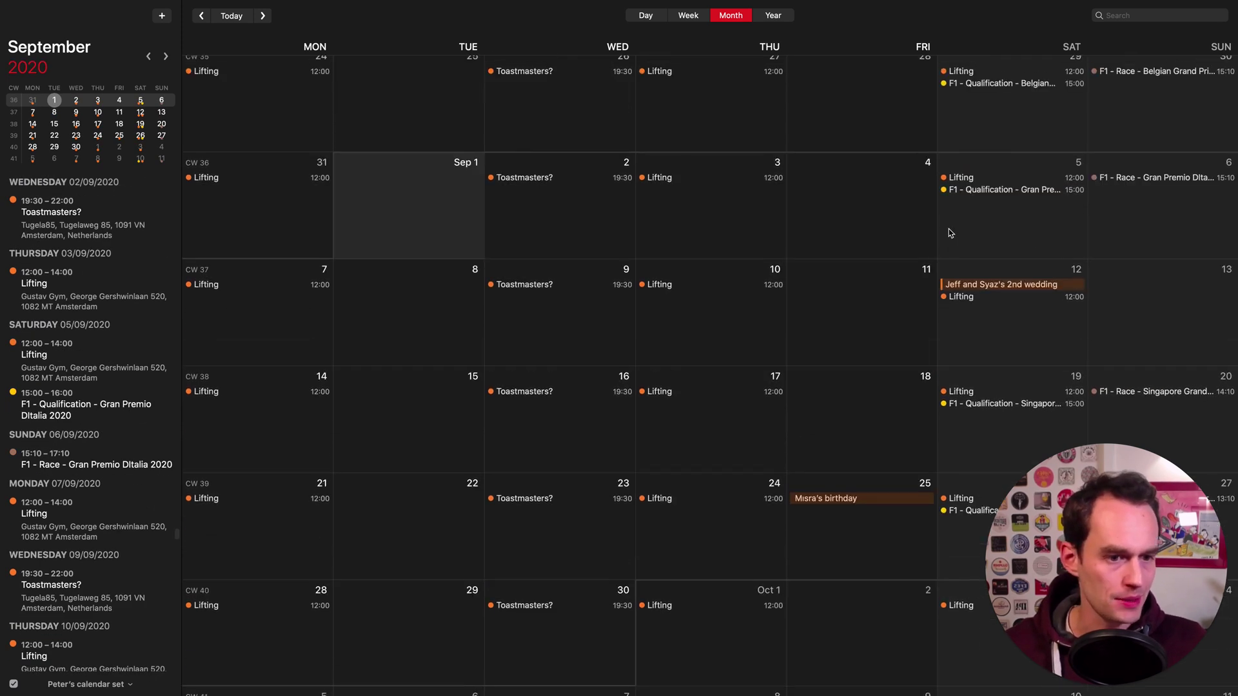
scroll(950, 232, "up", 2)
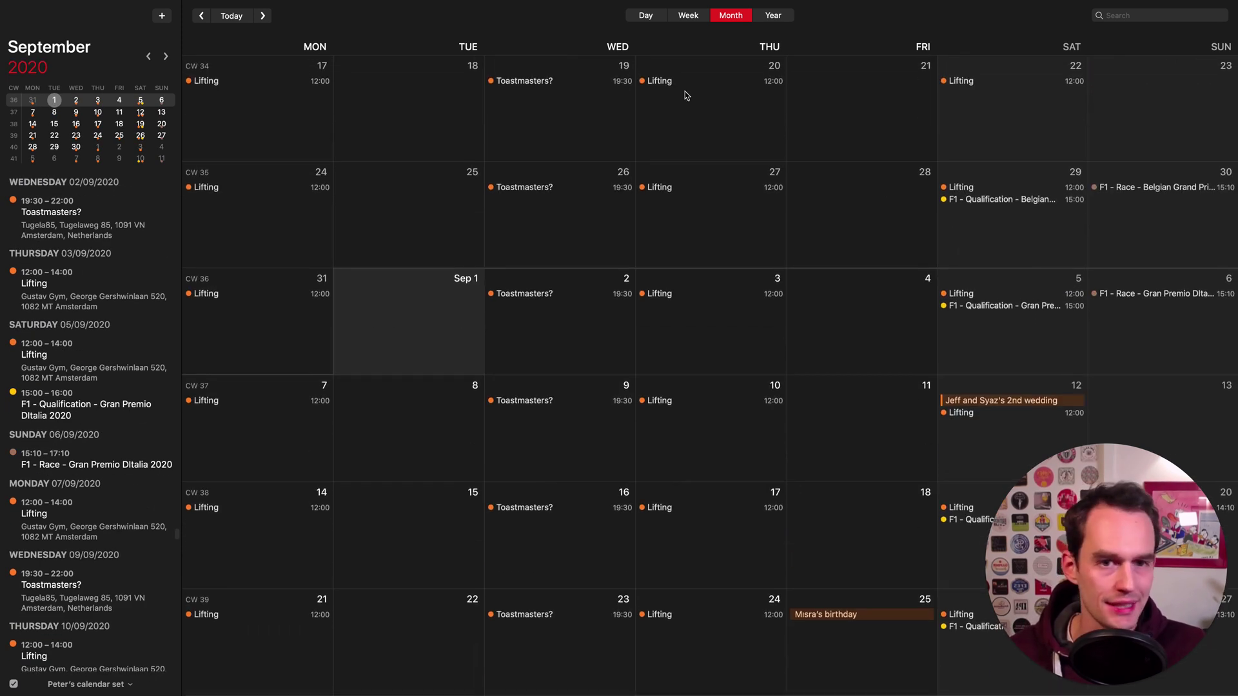
Step: Return the month view to today's date and advance it to March 2020
left_click(235, 16)
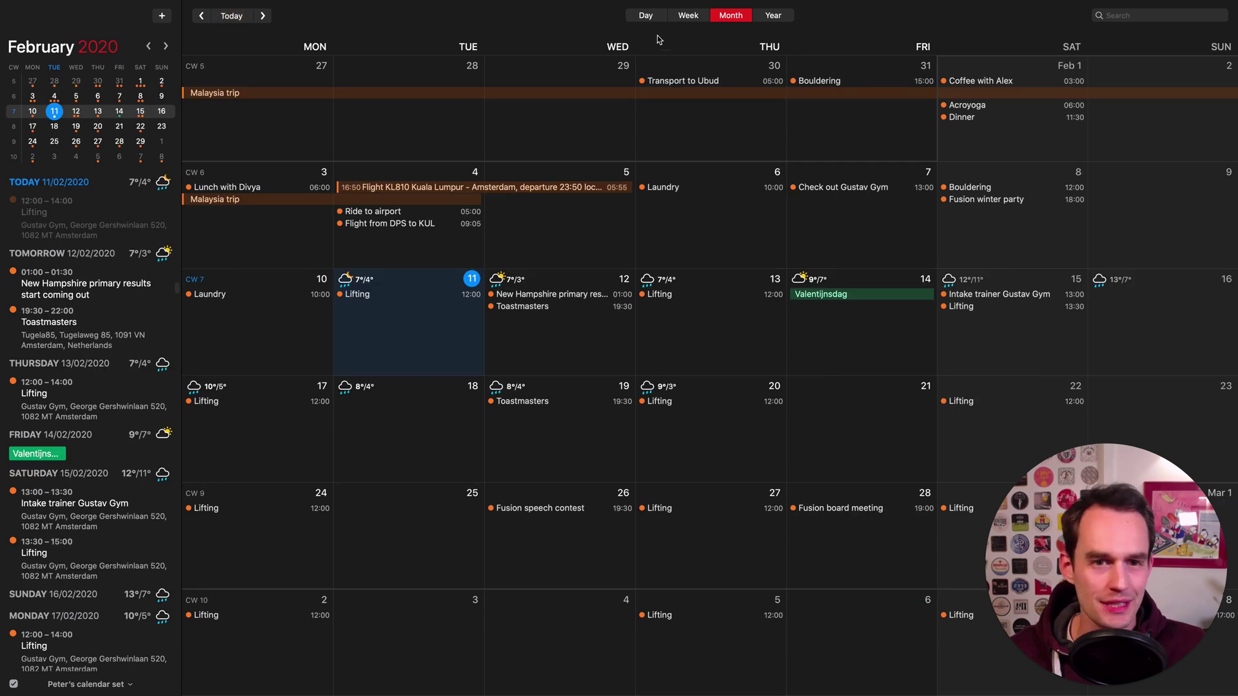
left_click(265, 17)
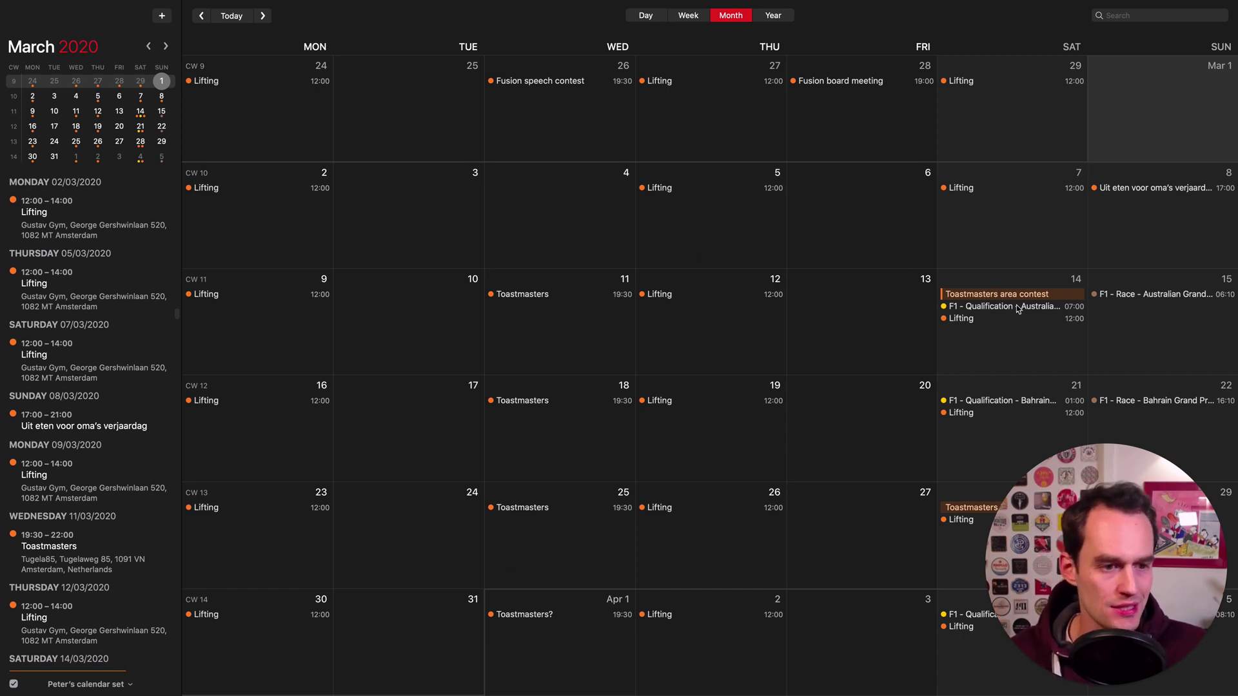
Step: Inspect the time zone details of the 14 March F1 Qualification event and, in week view, of the 12 March Lifting event
left_click(981, 308)
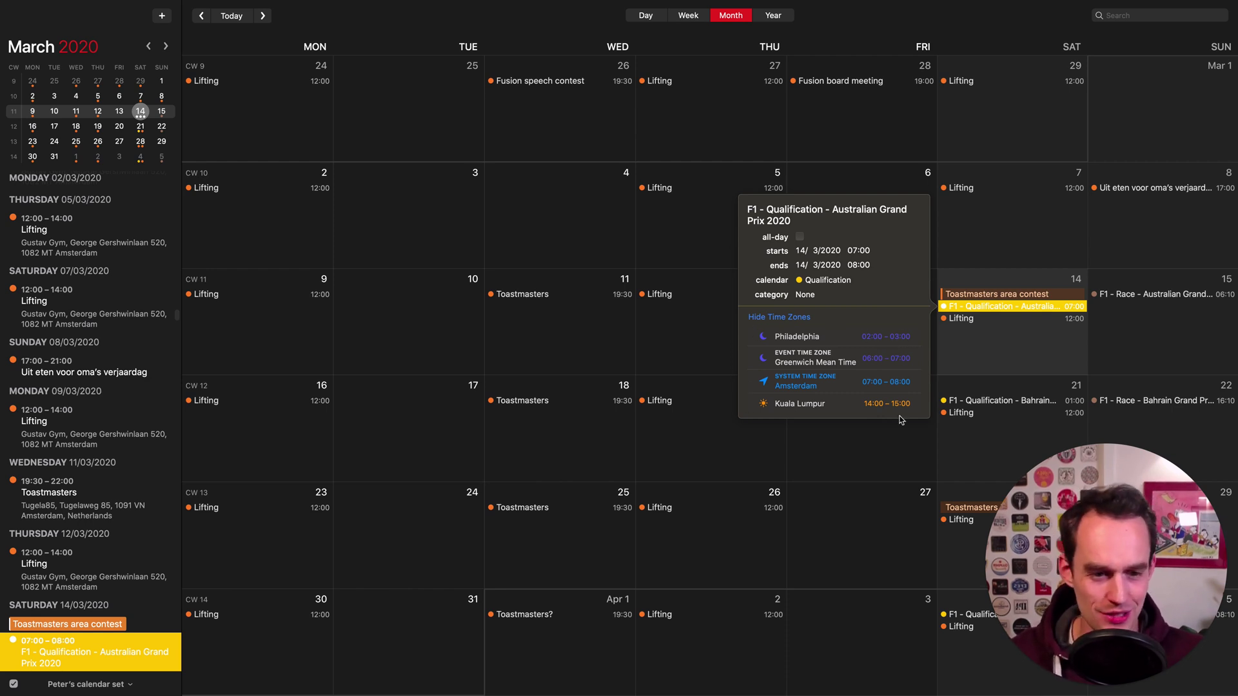
left_click(687, 15)
double_click(725, 277)
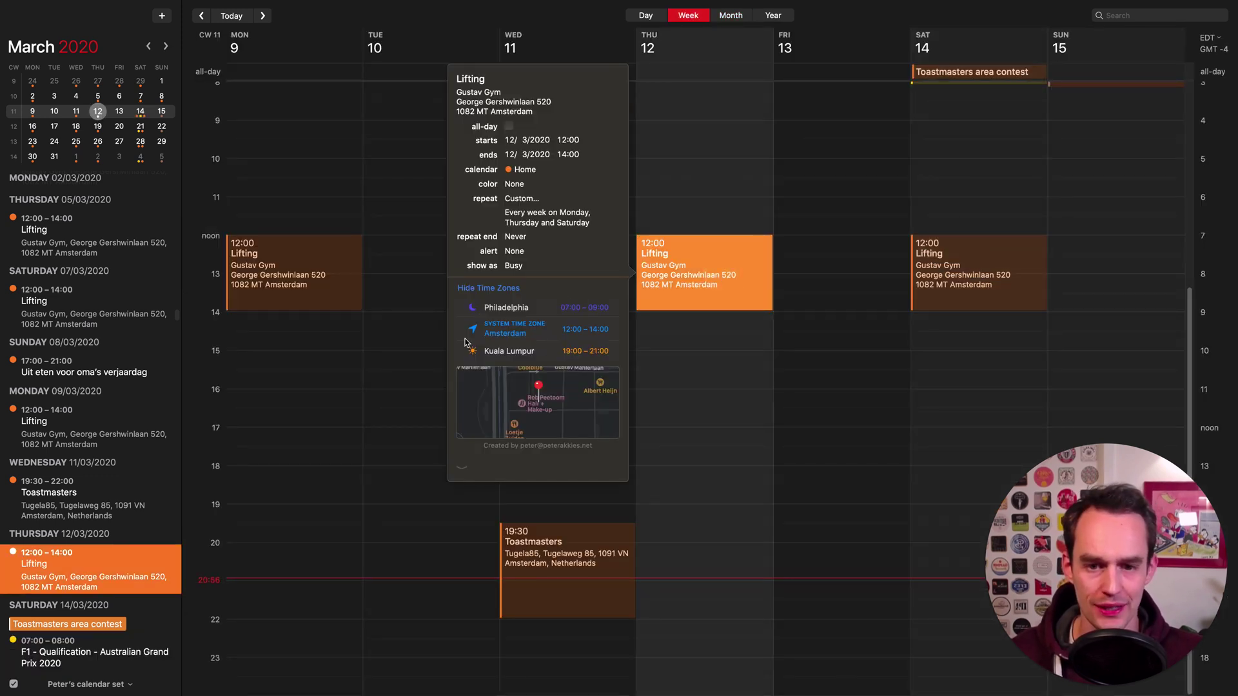
Step: Show Thursday 12 March in day view and check the time zone options in the advanced preferences
left_click(708, 153)
left_click(651, 15)
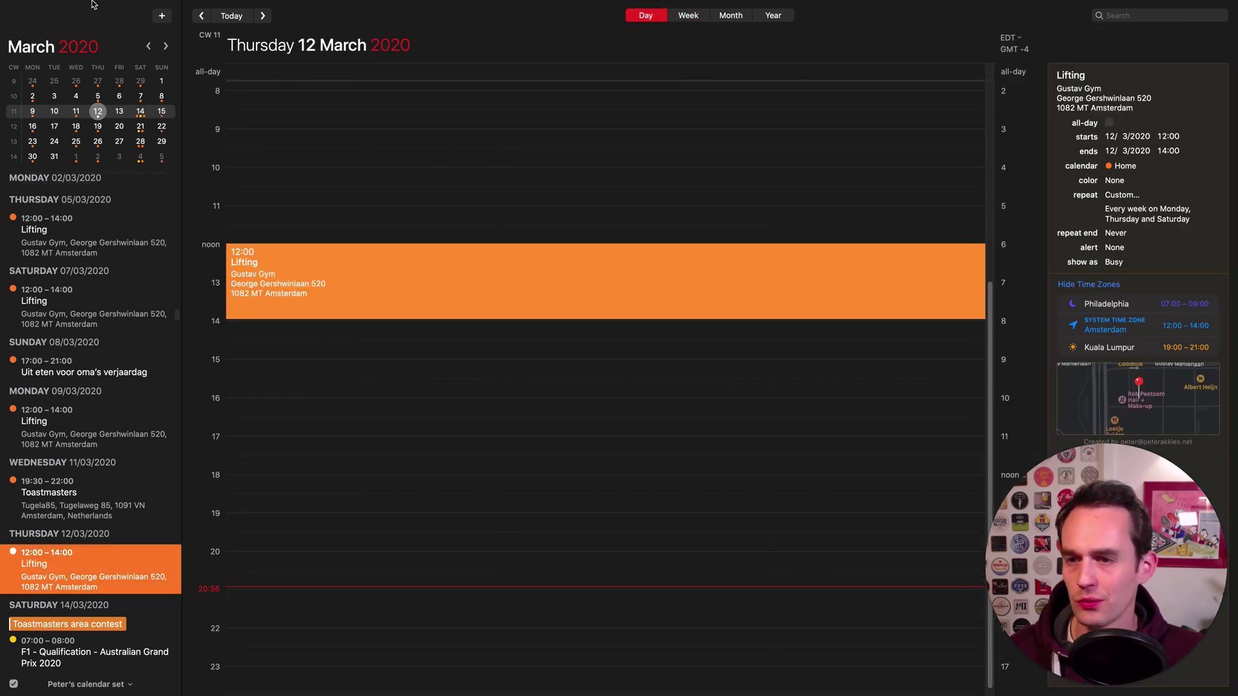
left_click(69, 7)
left_click(66, 39)
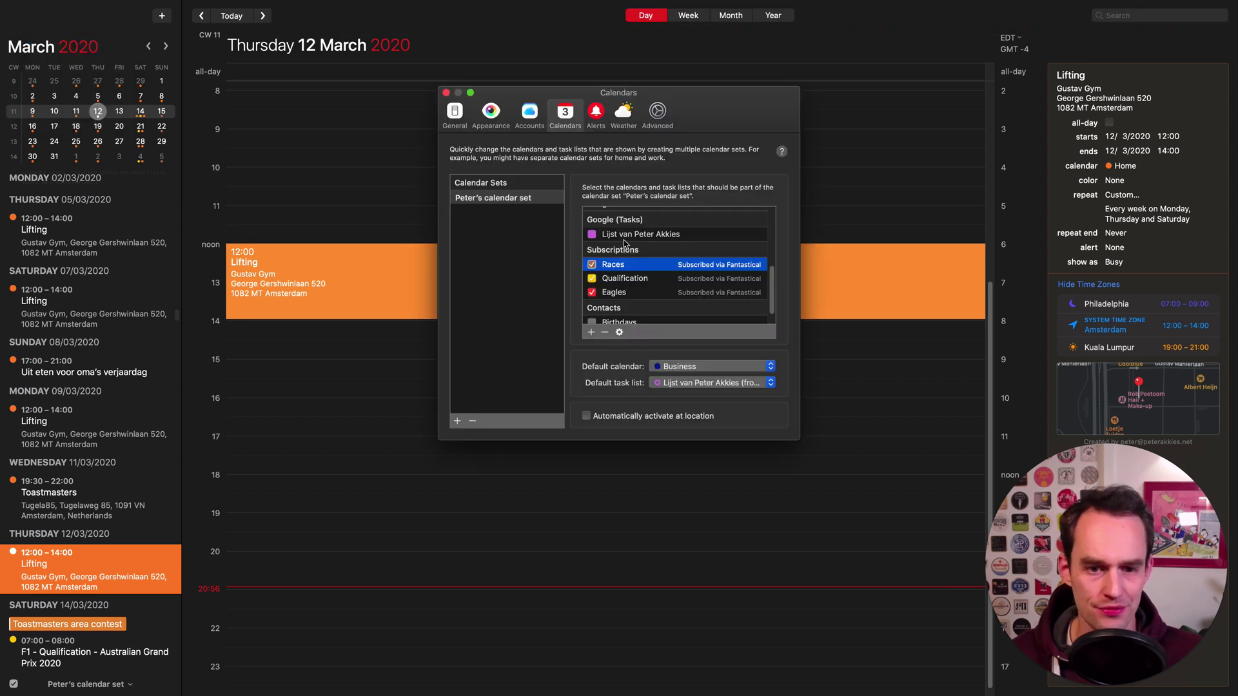
left_click(657, 113)
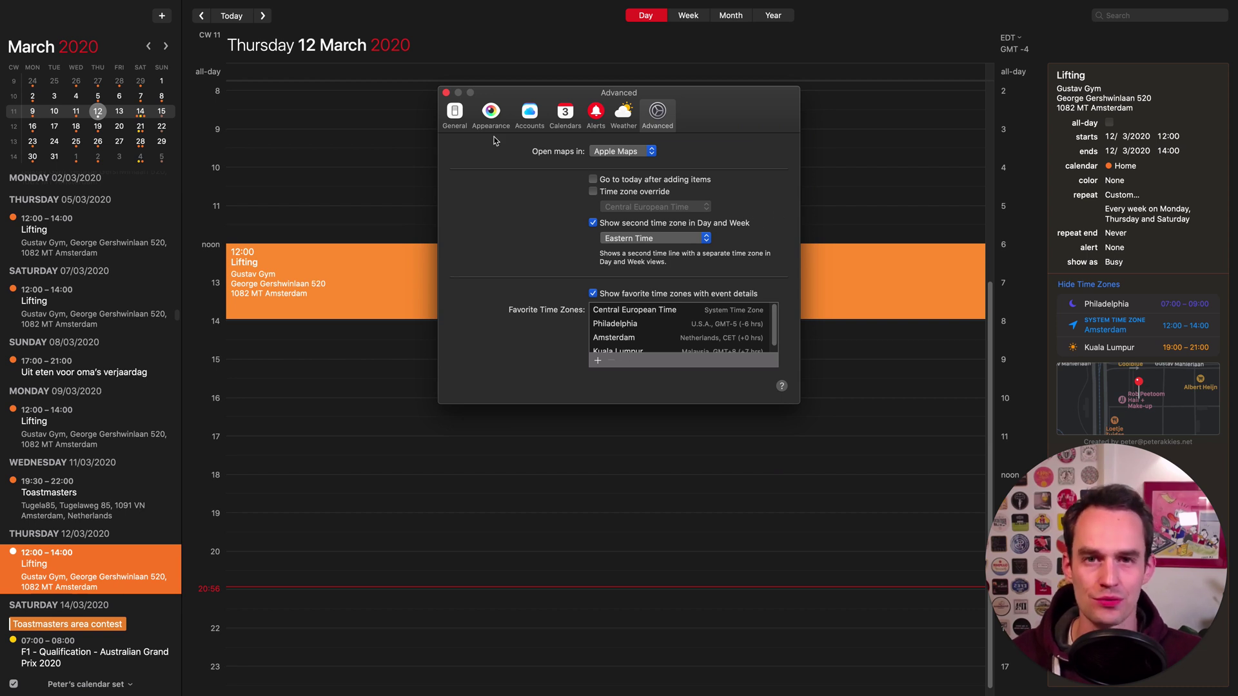
left_click(445, 92)
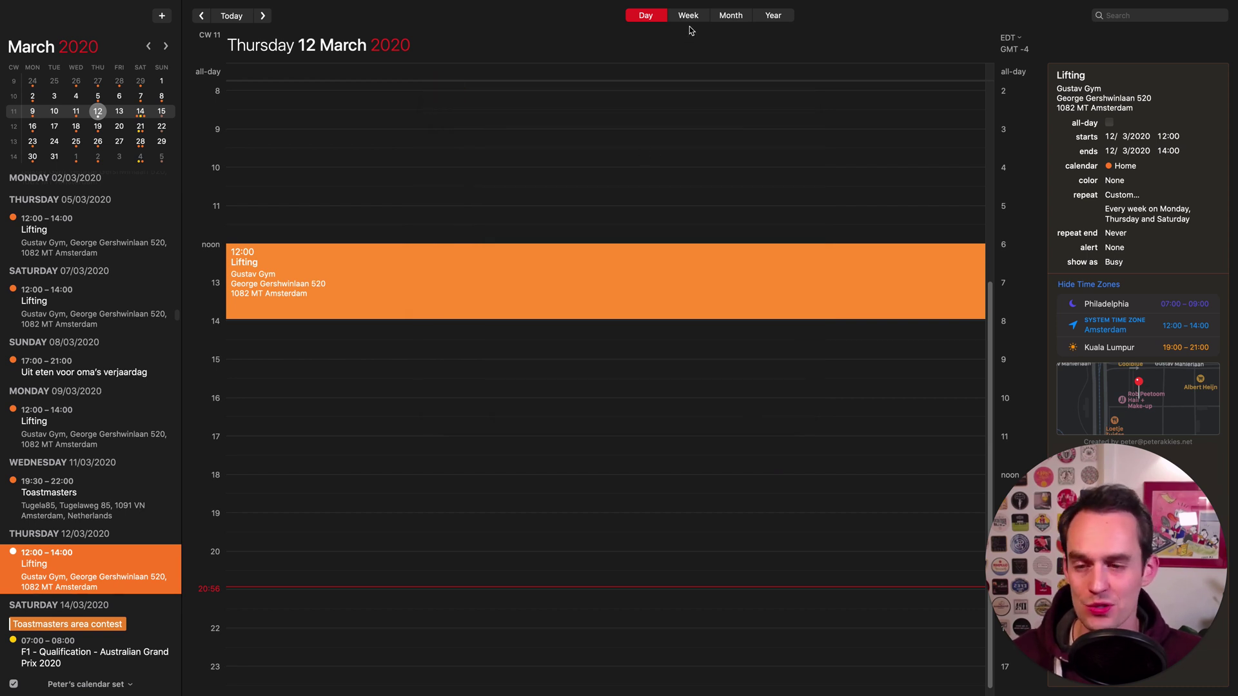
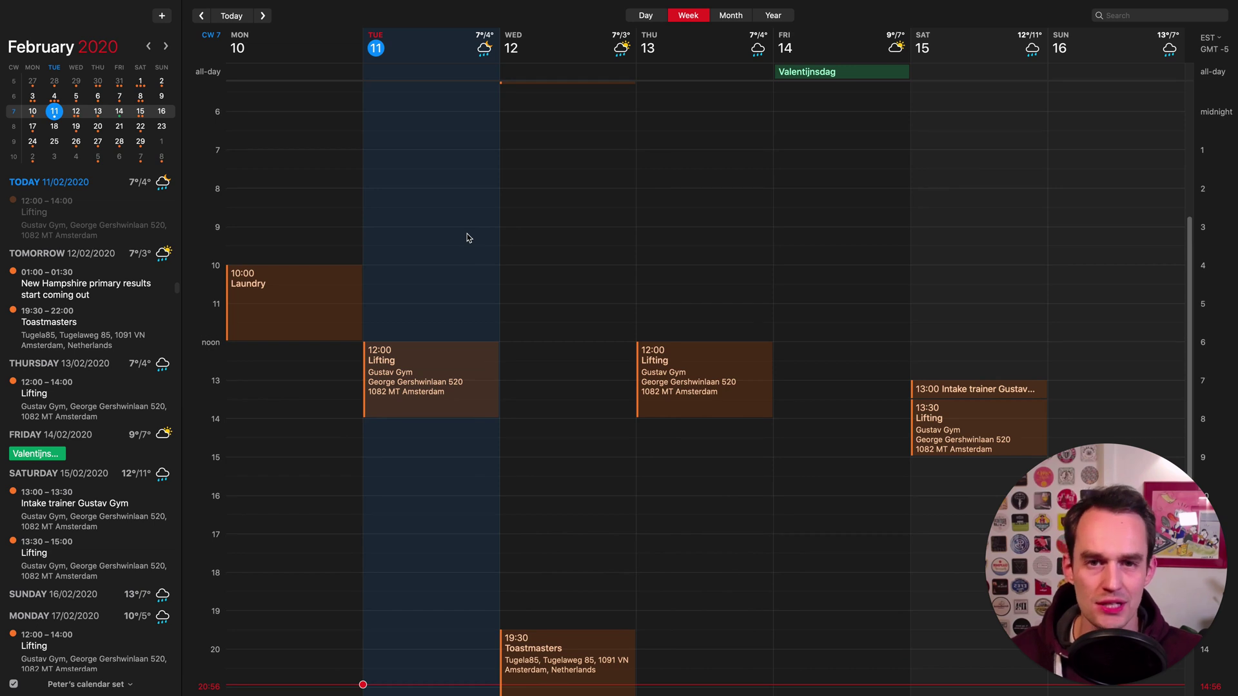
Step: Examine the second time zone's choices and hours in the 10 February week view, comparing them for the New Hampshire primary event on Wednesday
scroll(466, 236, "up", 5)
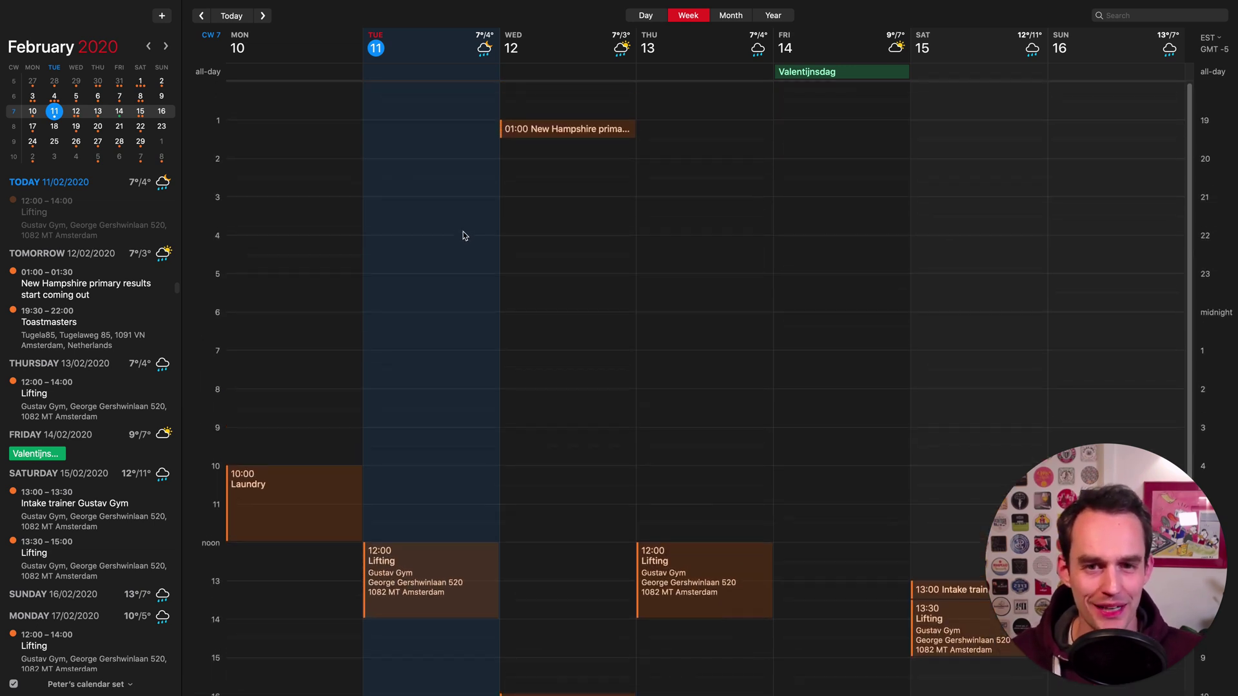
left_click(1219, 37)
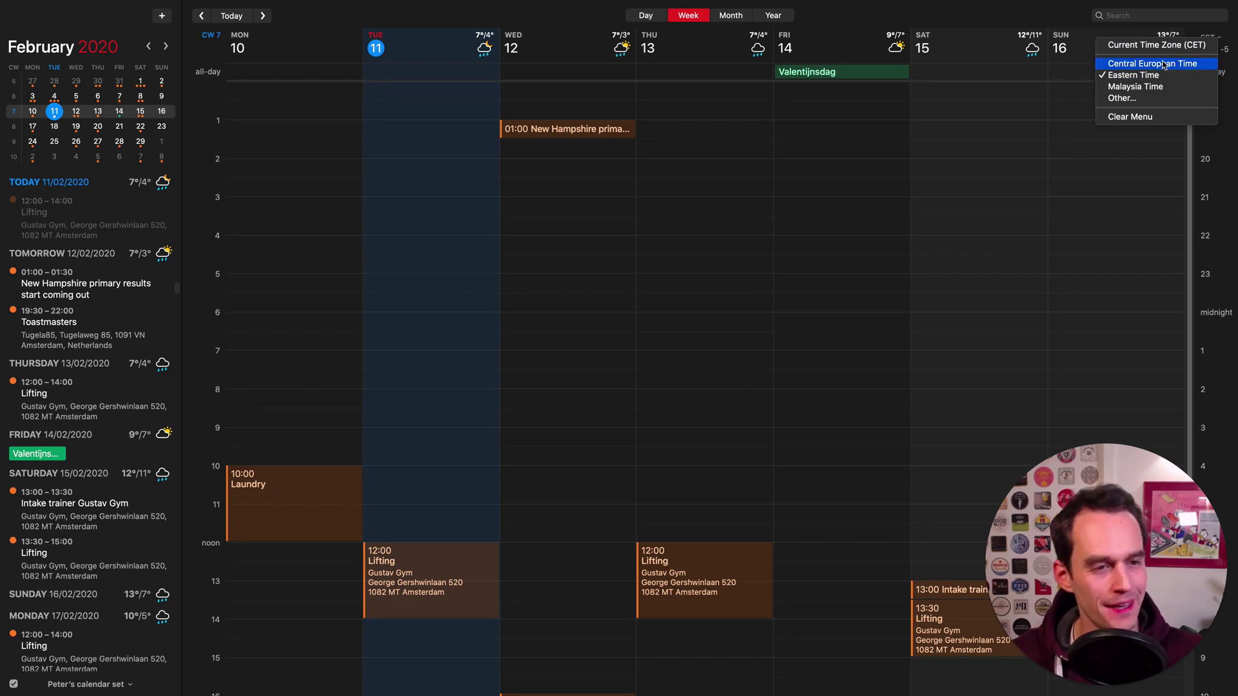
left_click(1227, 40)
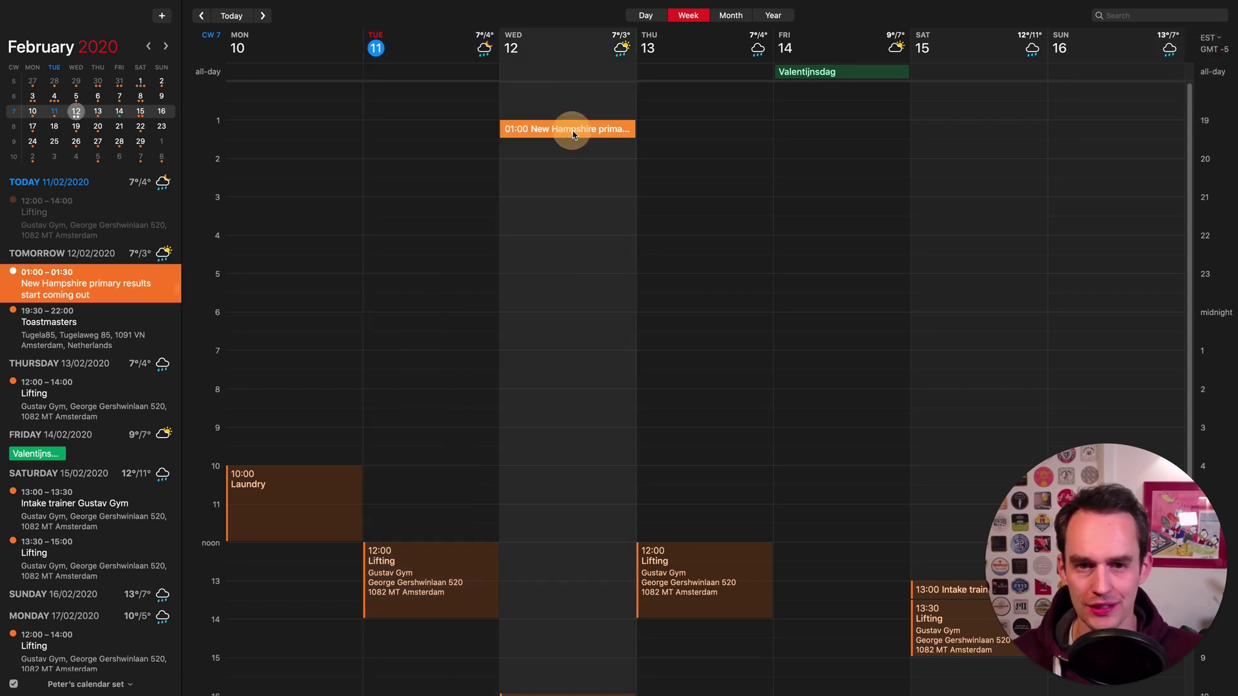
left_click(574, 131)
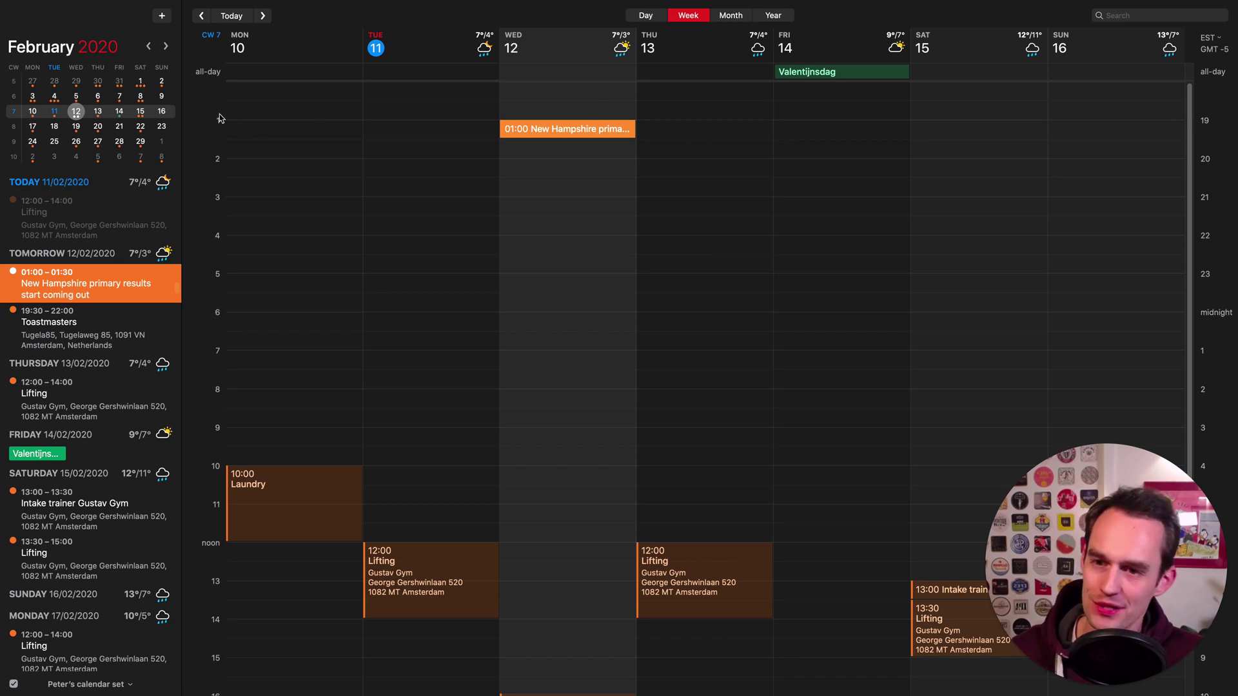
scroll(608, 298, "down", 5)
scroll(606, 277, "down", 1)
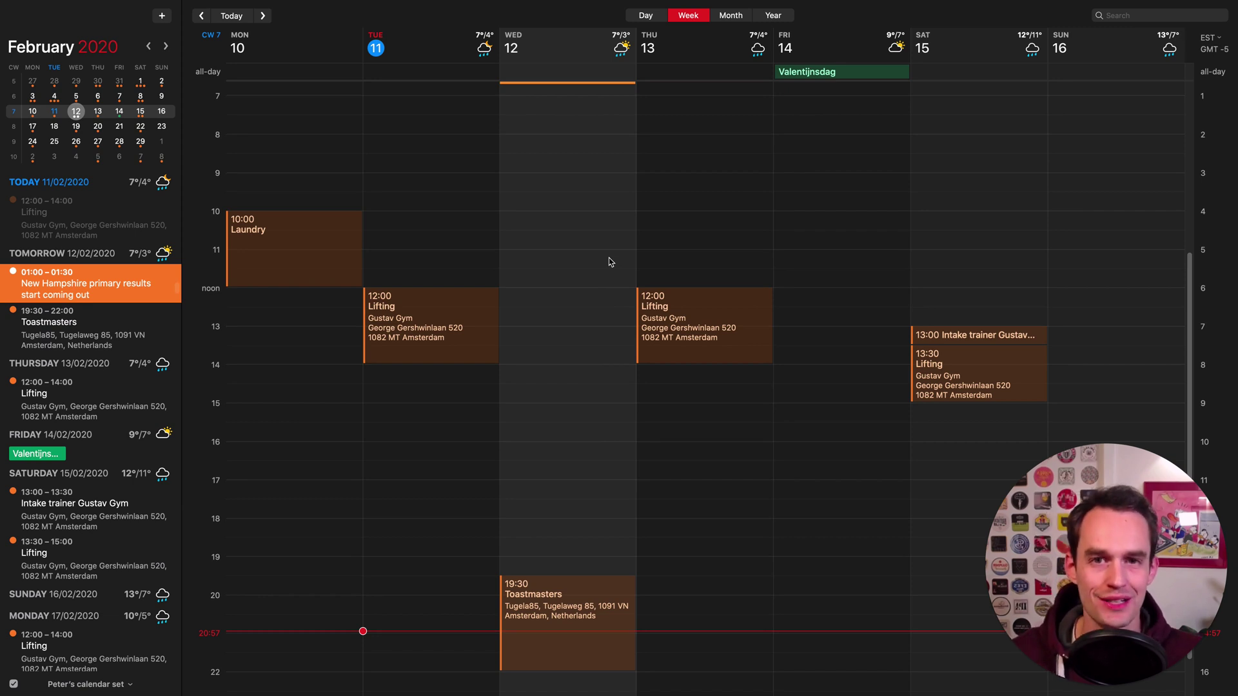
left_click(599, 194)
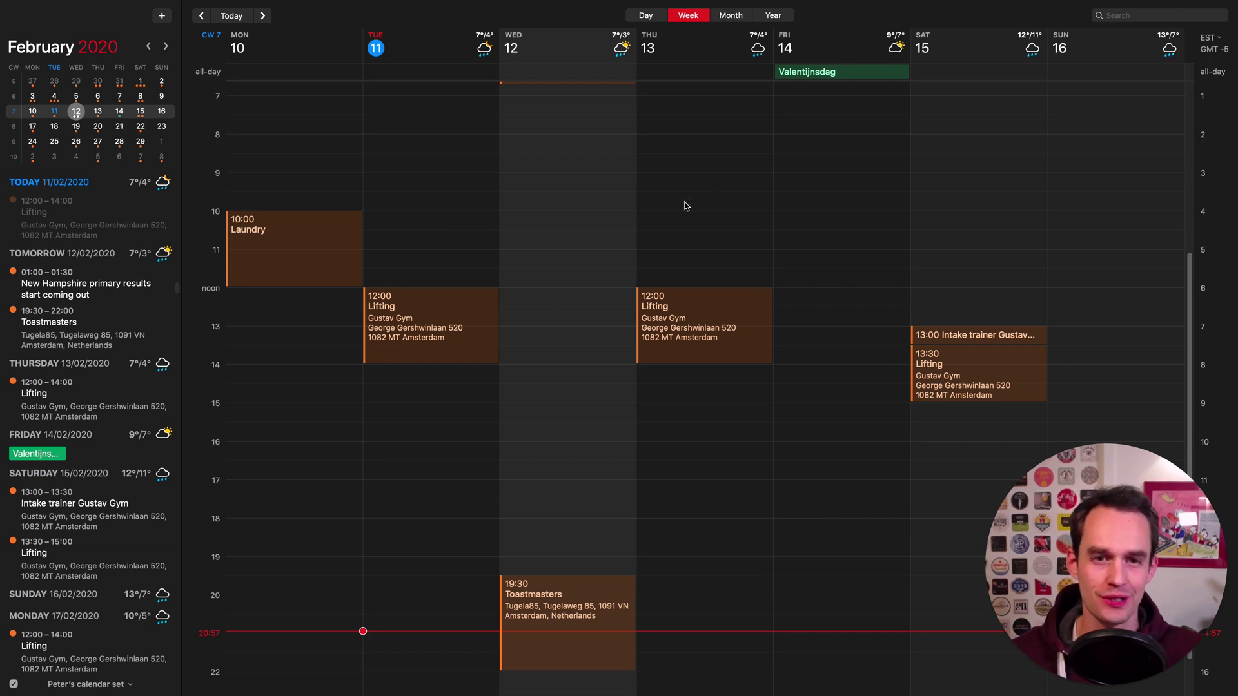
Step: Turn on the light theme in the appearance preferences and look over the week view in it
left_click(68, 7)
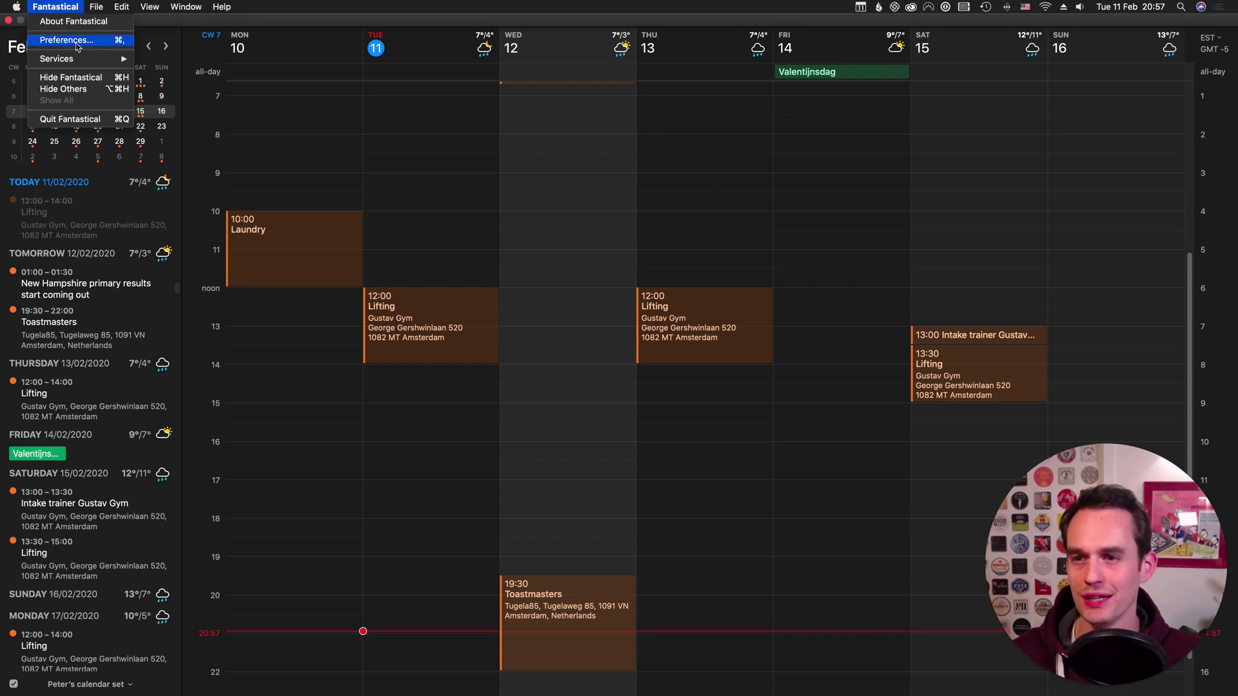
left_click(64, 37)
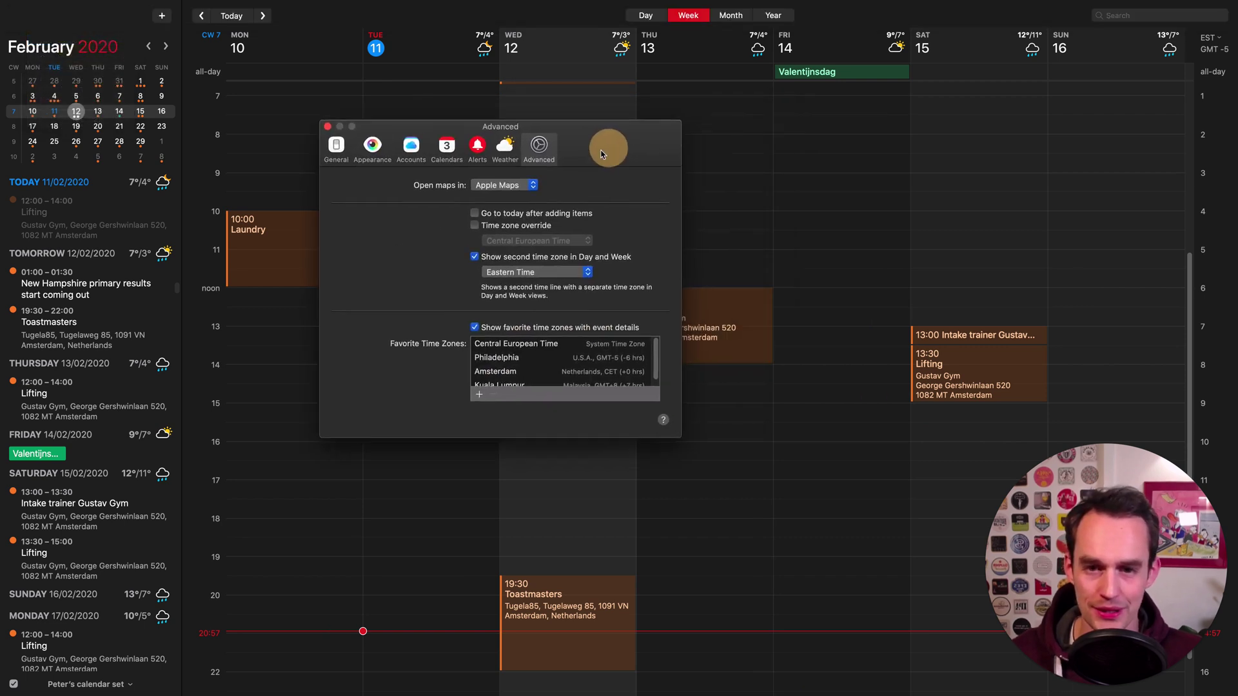
left_click_drag(577, 151, 389, 134)
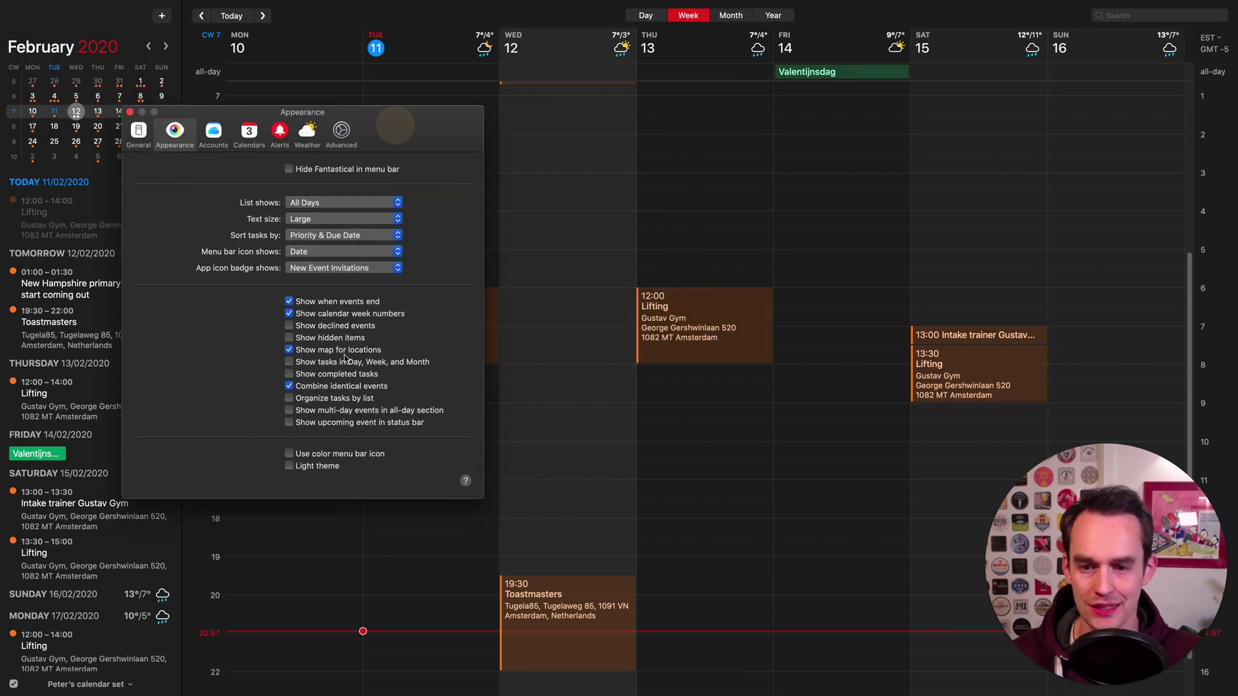
left_click(289, 466)
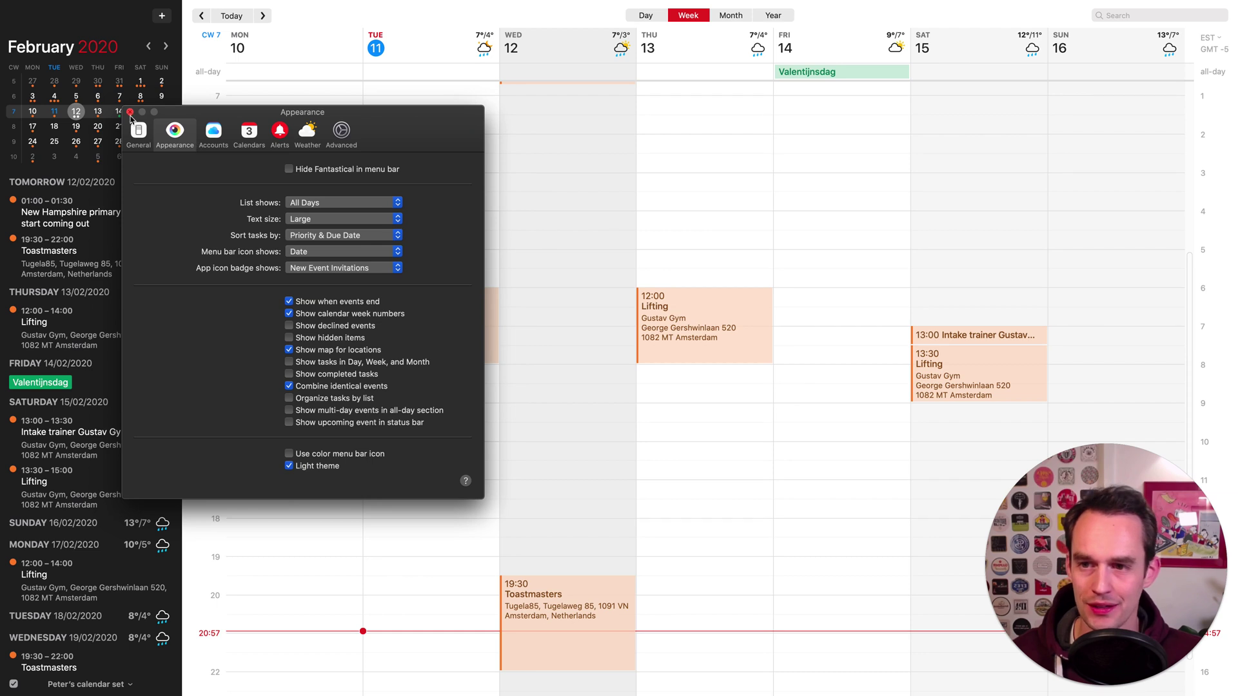
left_click(130, 112)
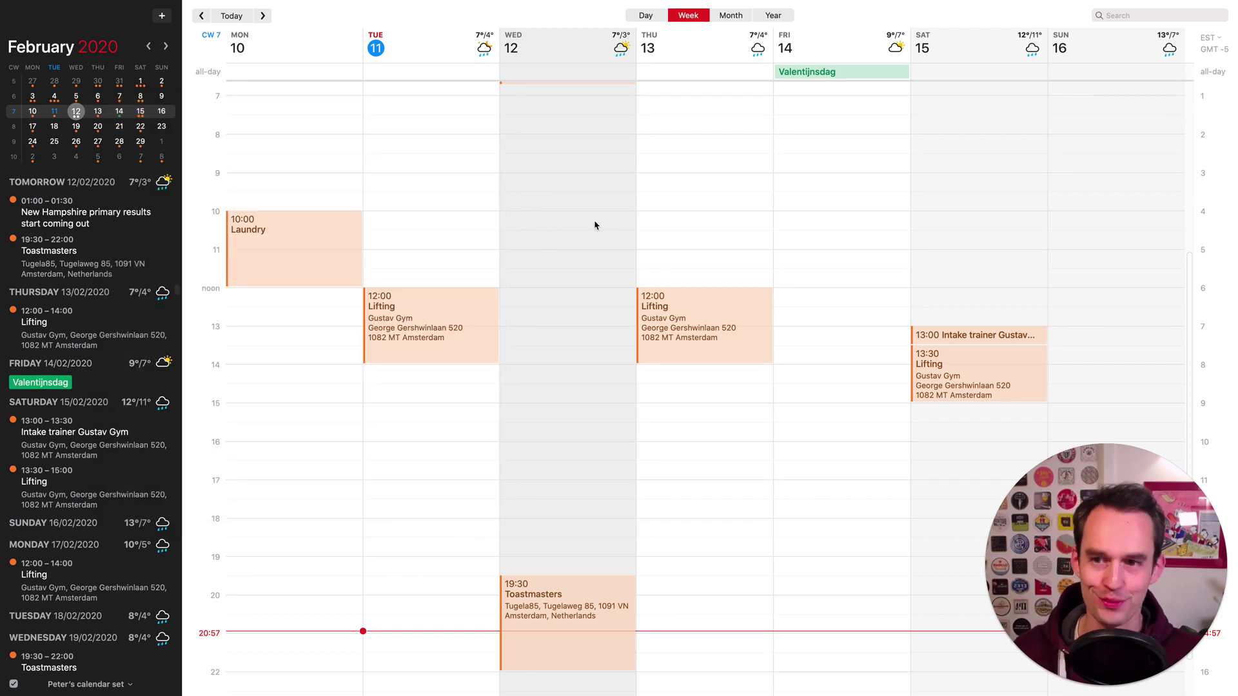
scroll(606, 219, "down", 1)
scroll(614, 212, "down", 2)
scroll(674, 226, "up", 4)
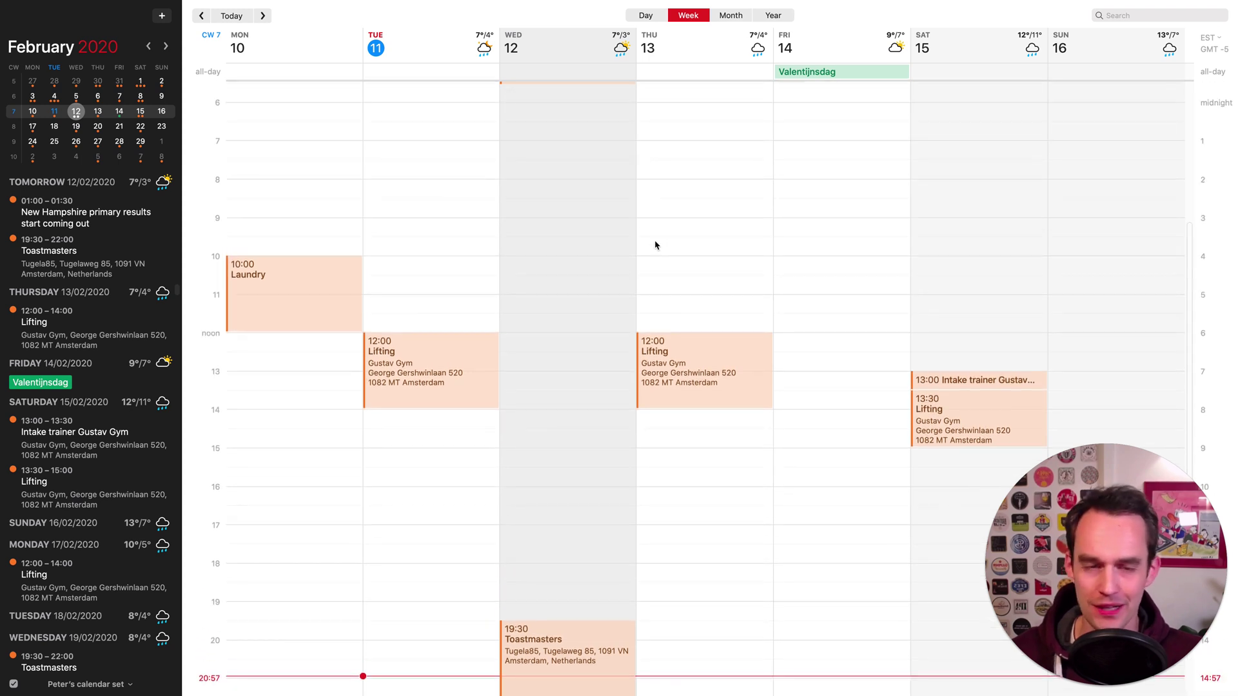
Step: Turn the light theme back off in the appearance preferences and close the preferences
left_click(55, 3)
left_click(52, 38)
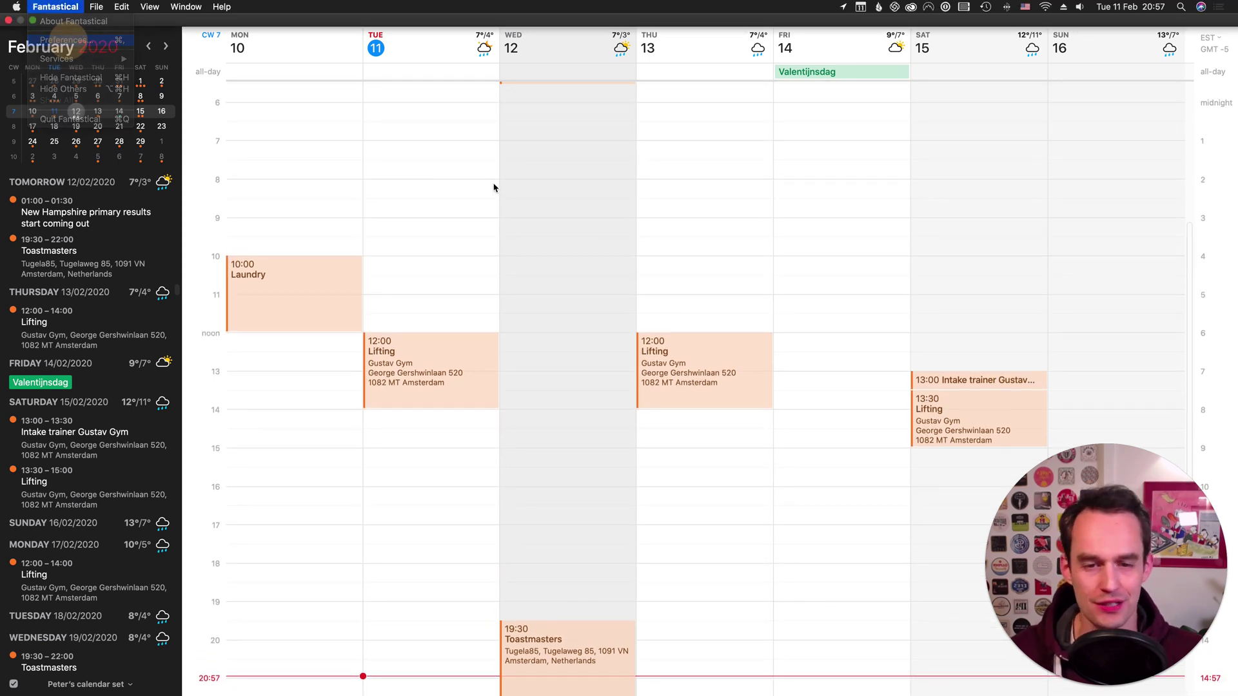
left_click(634, 436)
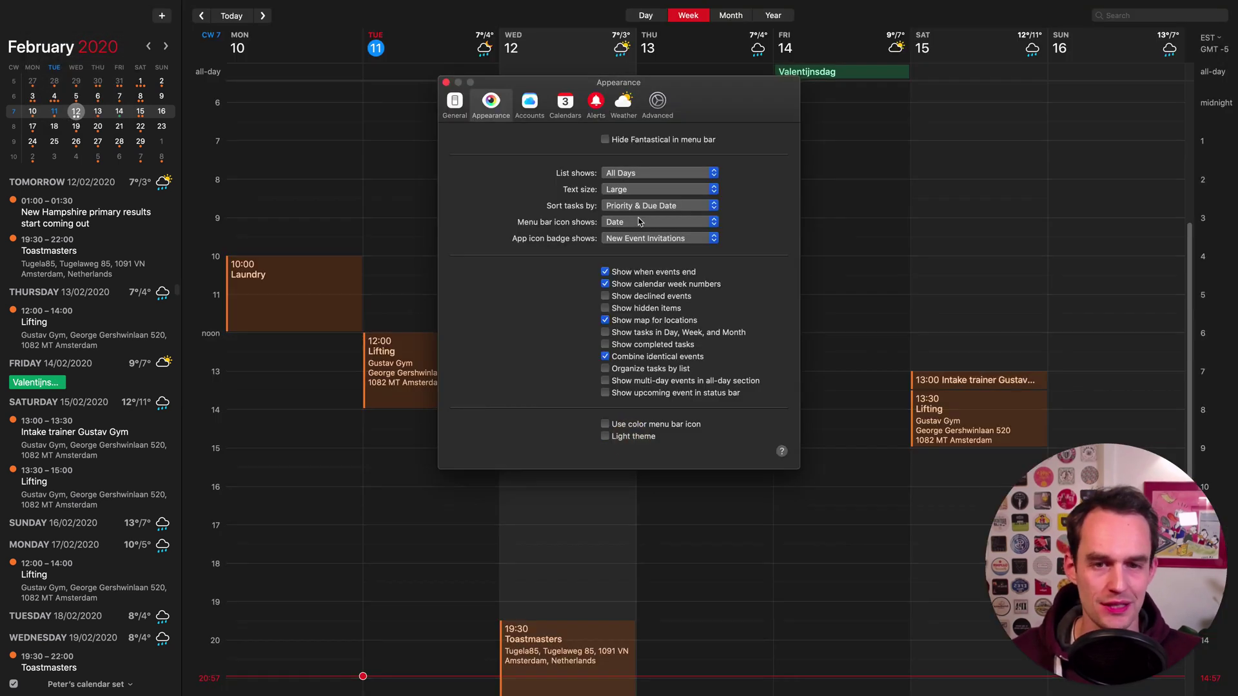
left_click(445, 83)
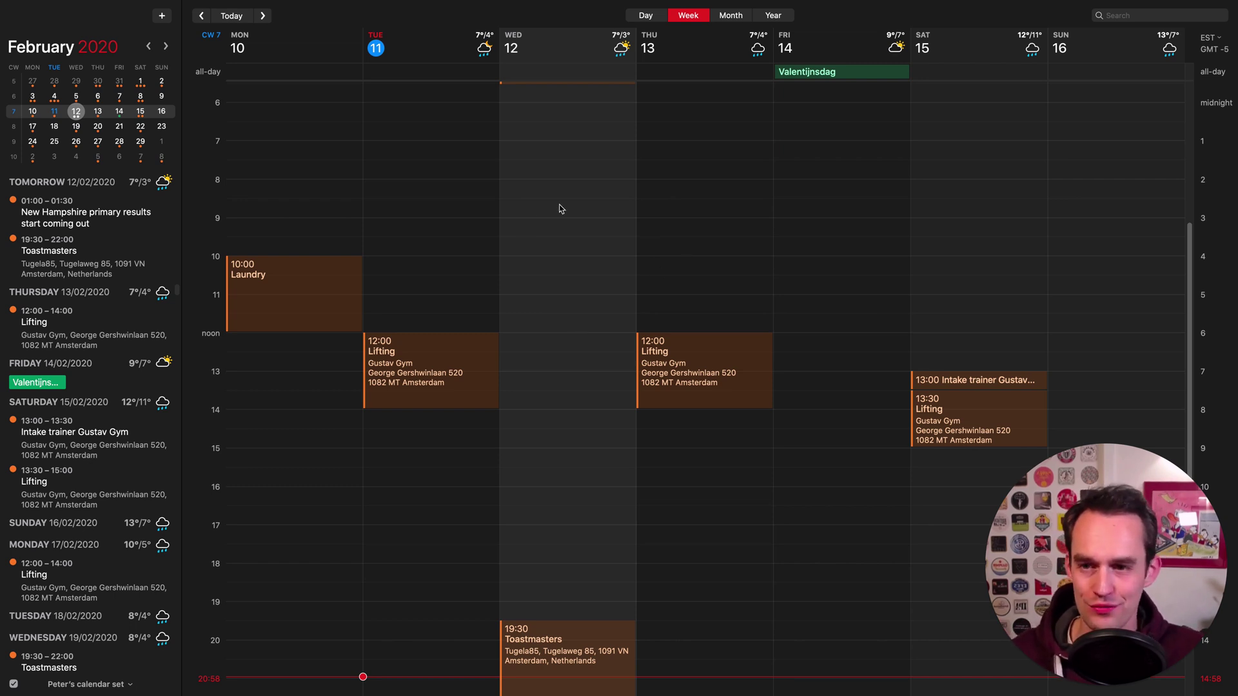
Step: Create a template from the Laundry event on Monday 10 February
left_click(308, 287)
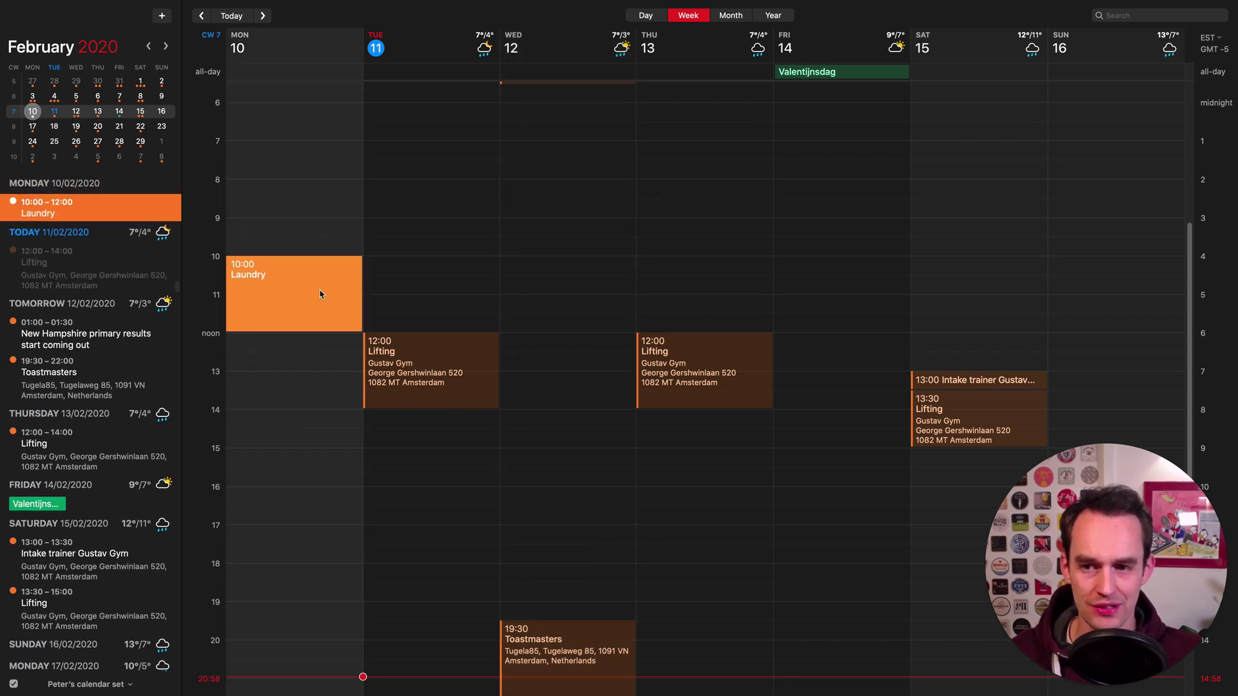
right_click(314, 288)
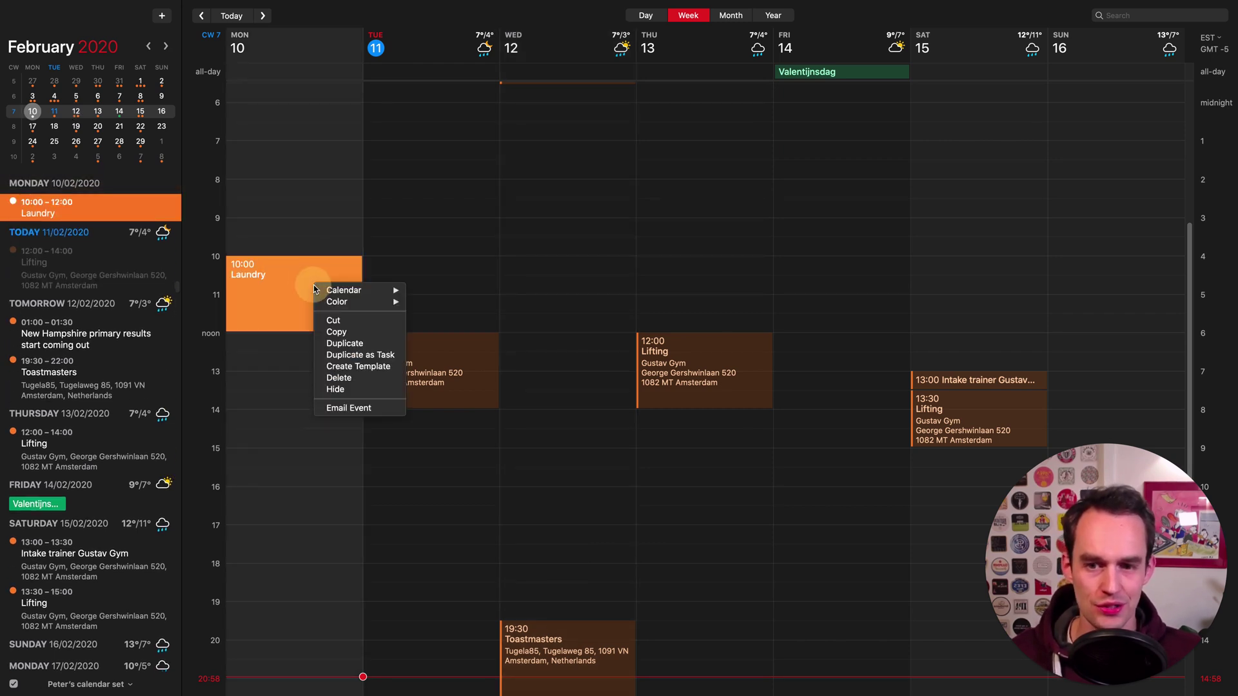
left_click(371, 371)
left_click(558, 222)
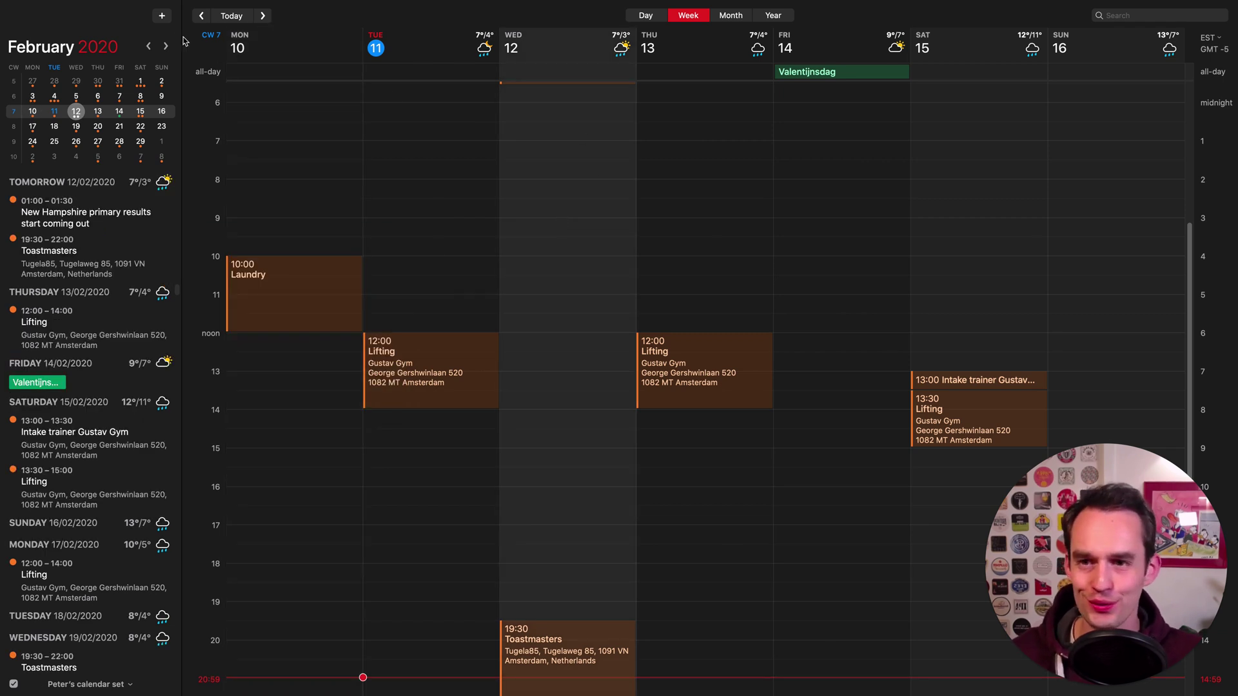
Step: Start a new event on 12 February from the Laundry template and discard it
left_click(161, 15)
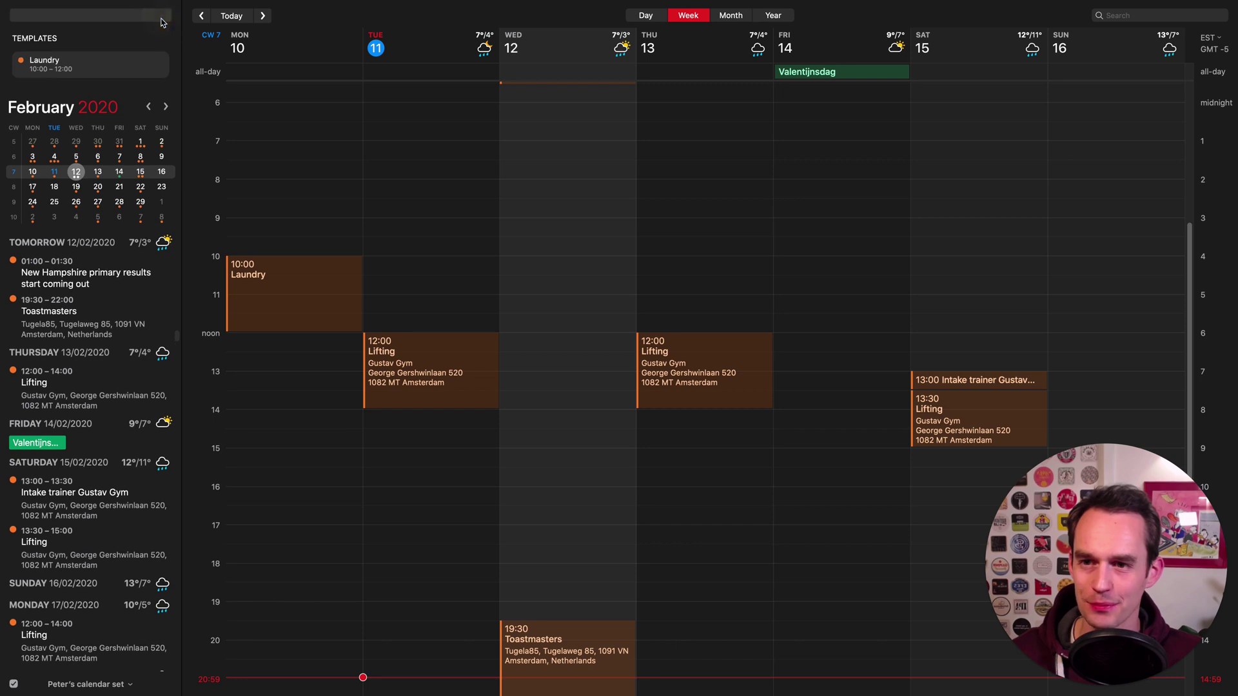
left_click(69, 78)
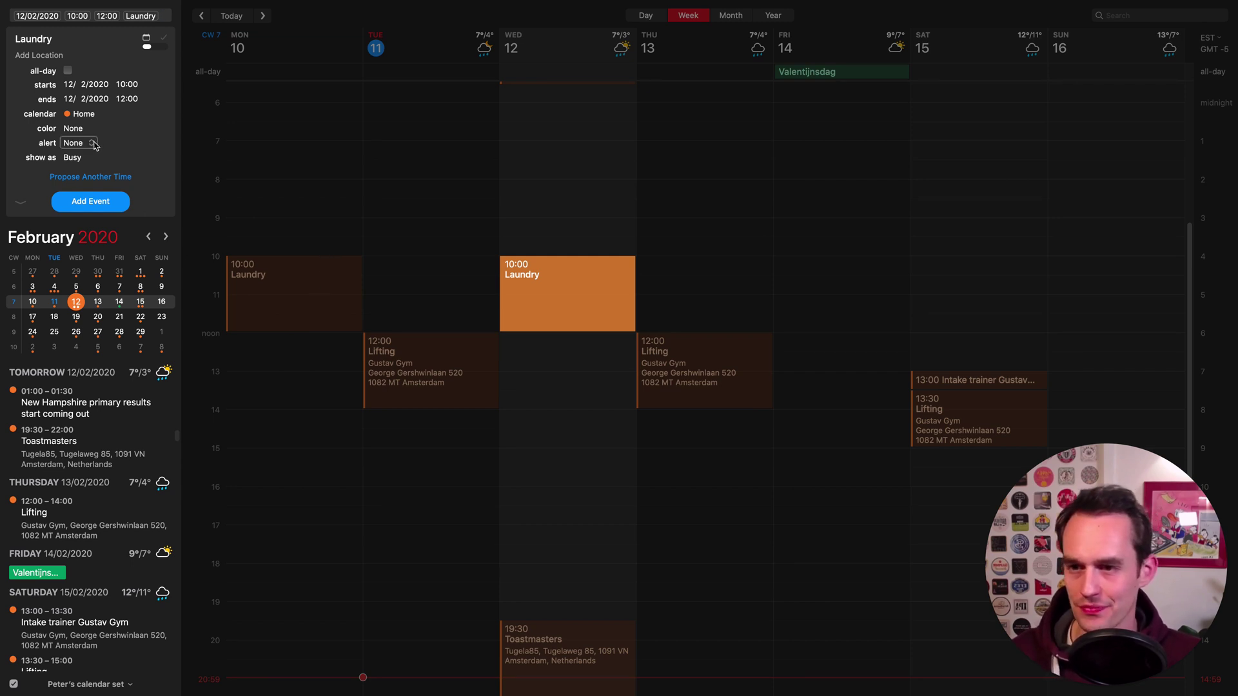
left_click(551, 143)
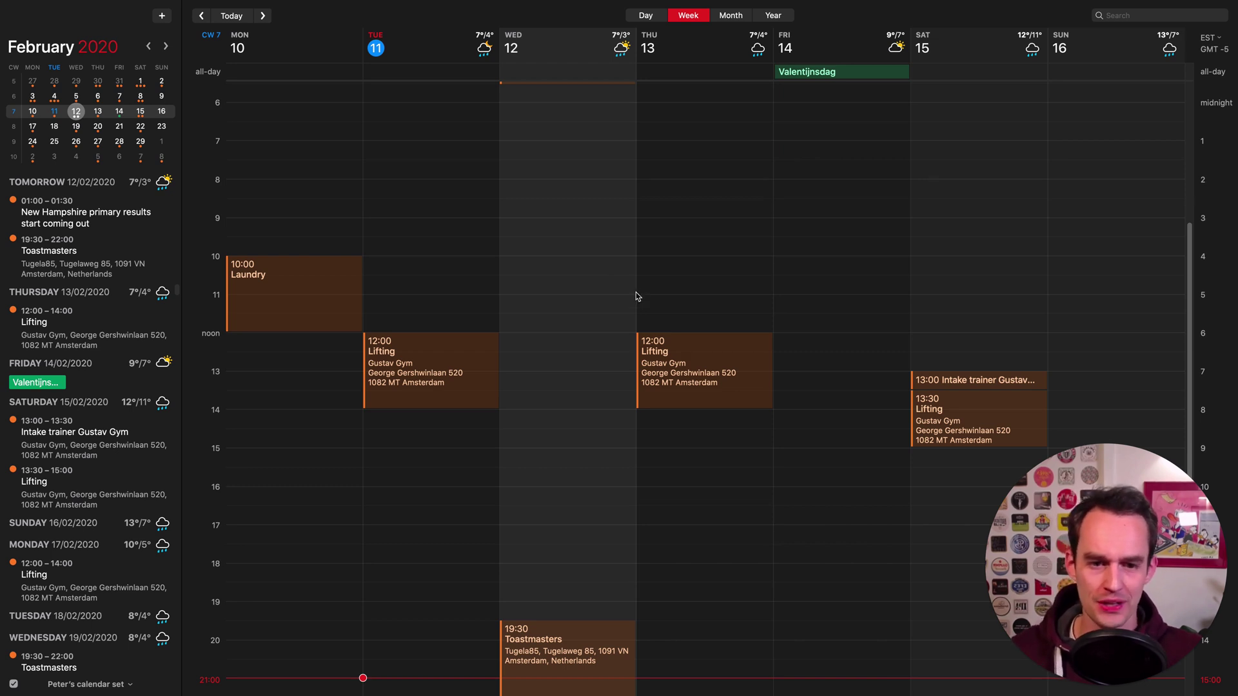
left_click(717, 384)
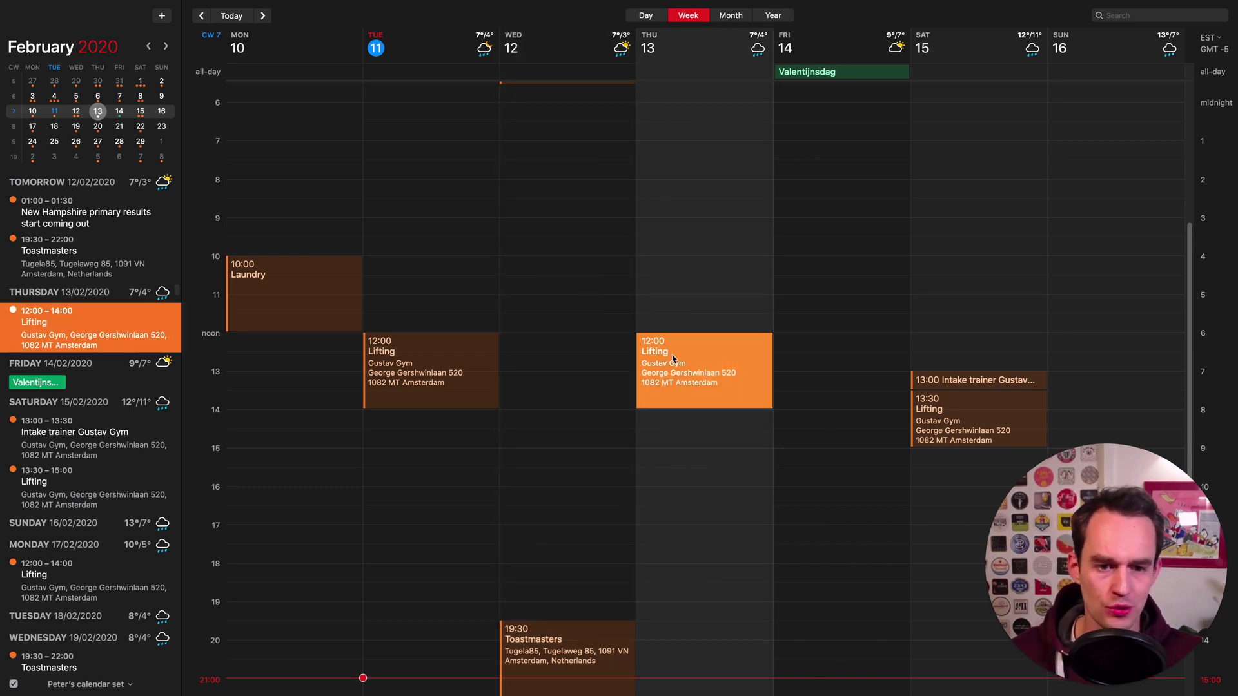
left_click(709, 445)
double_click(731, 371)
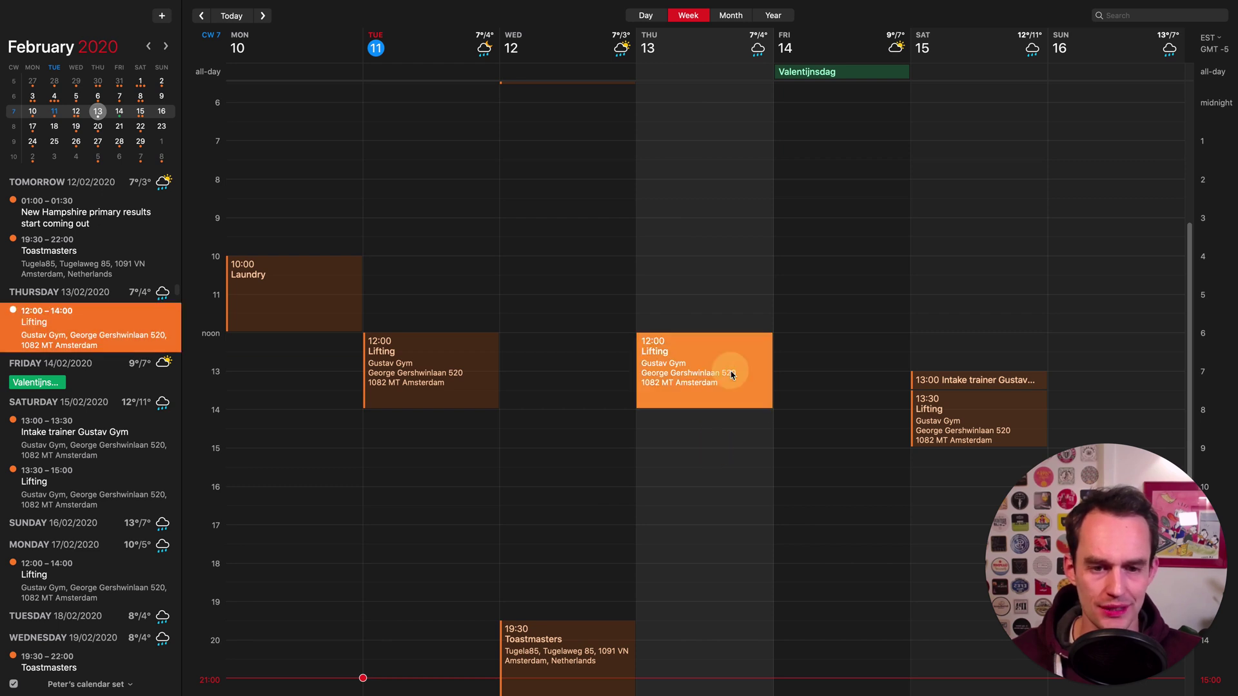
left_click(682, 288)
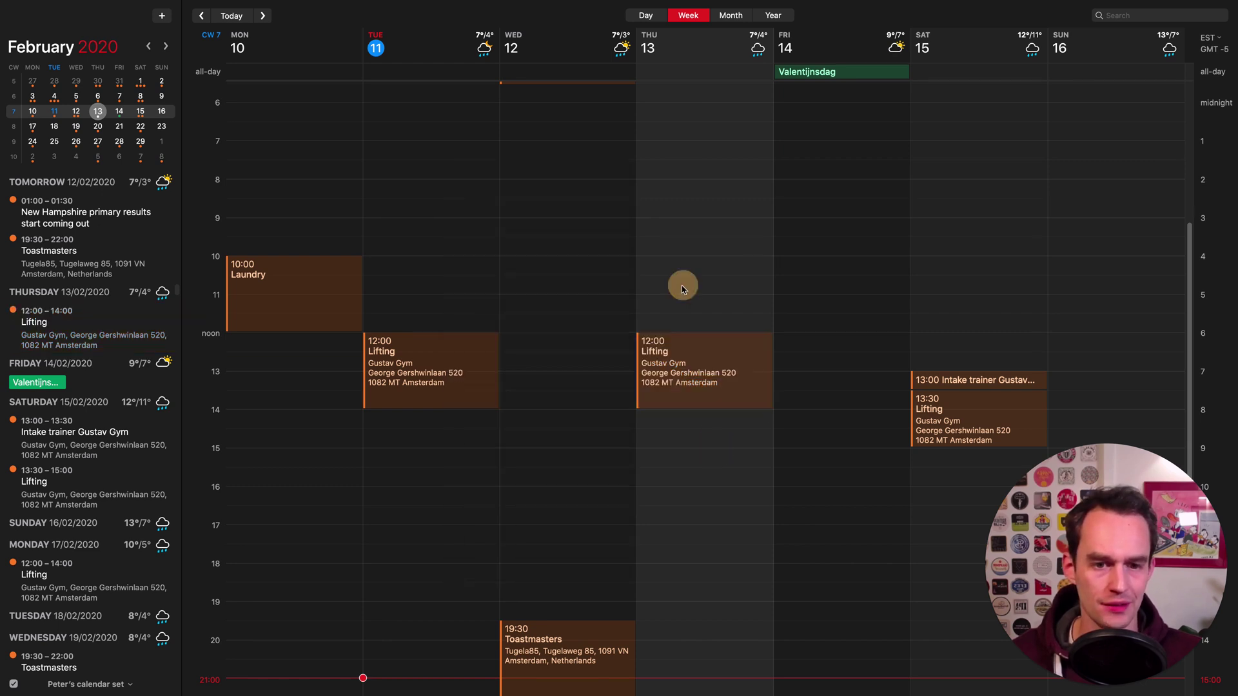
Step: Add a Lifting event to the Business calendar on Thursday 13 February from 12:00 to 14:00
double_click(682, 266)
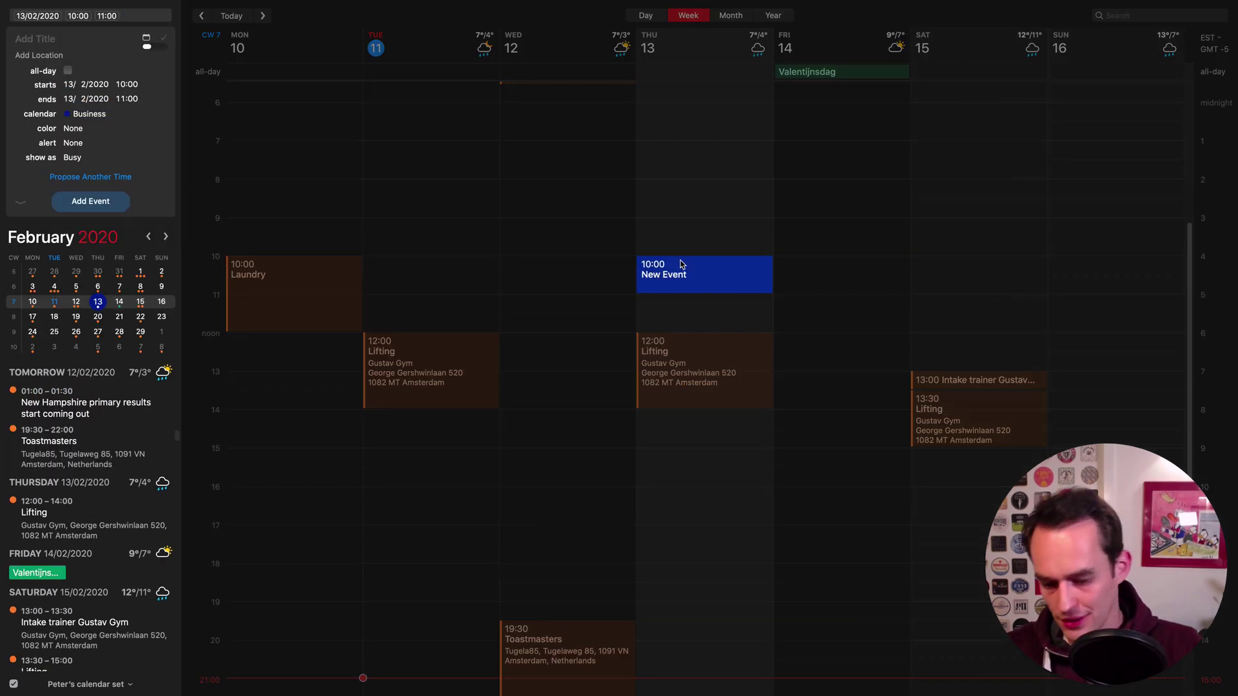
type("Lifting")
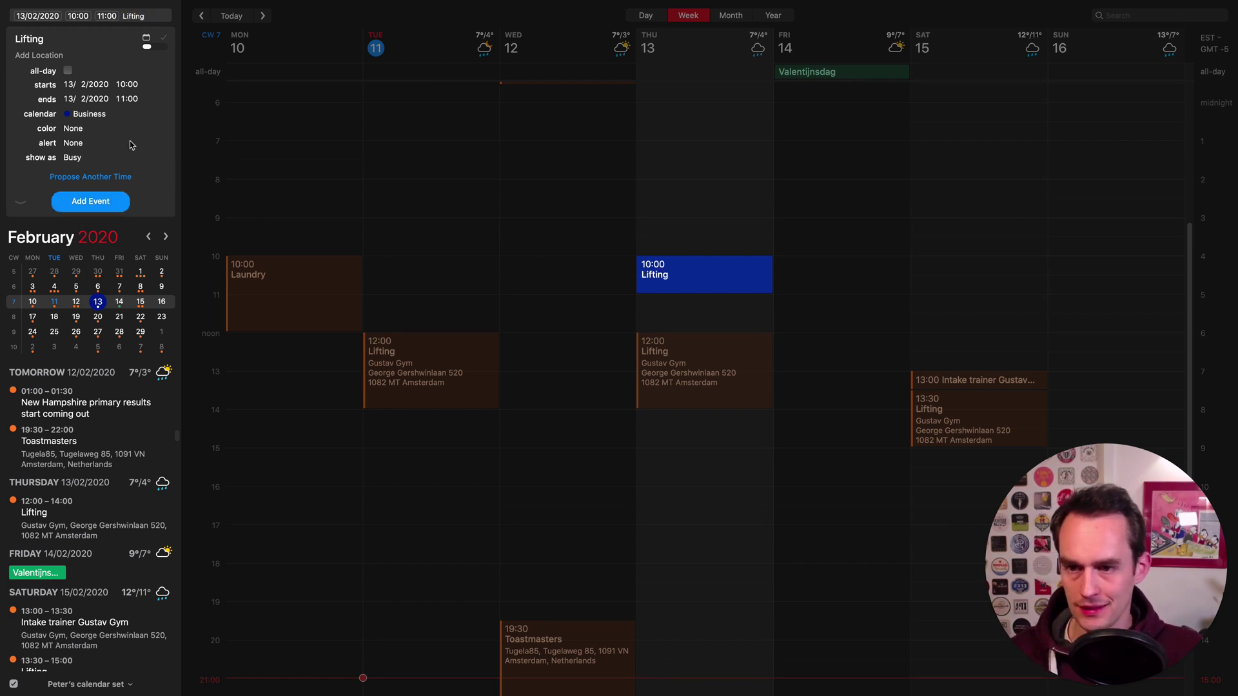
left_click(121, 100)
left_click(157, 145)
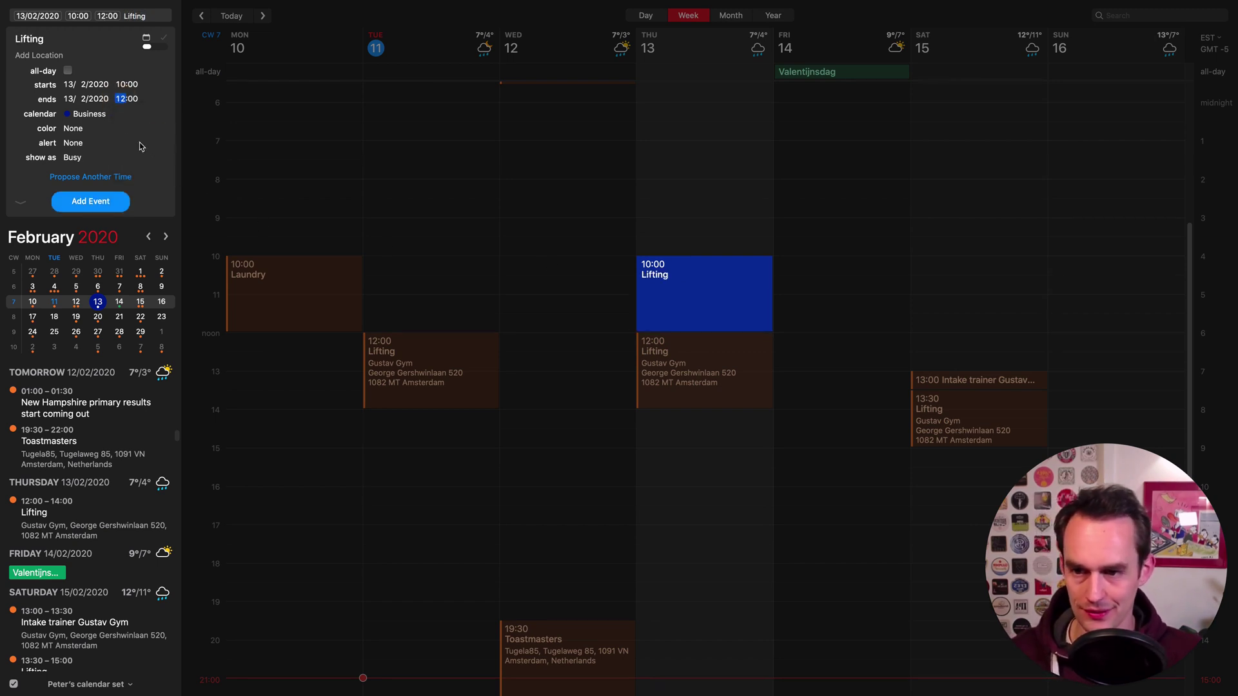
left_click(122, 84)
type("12")
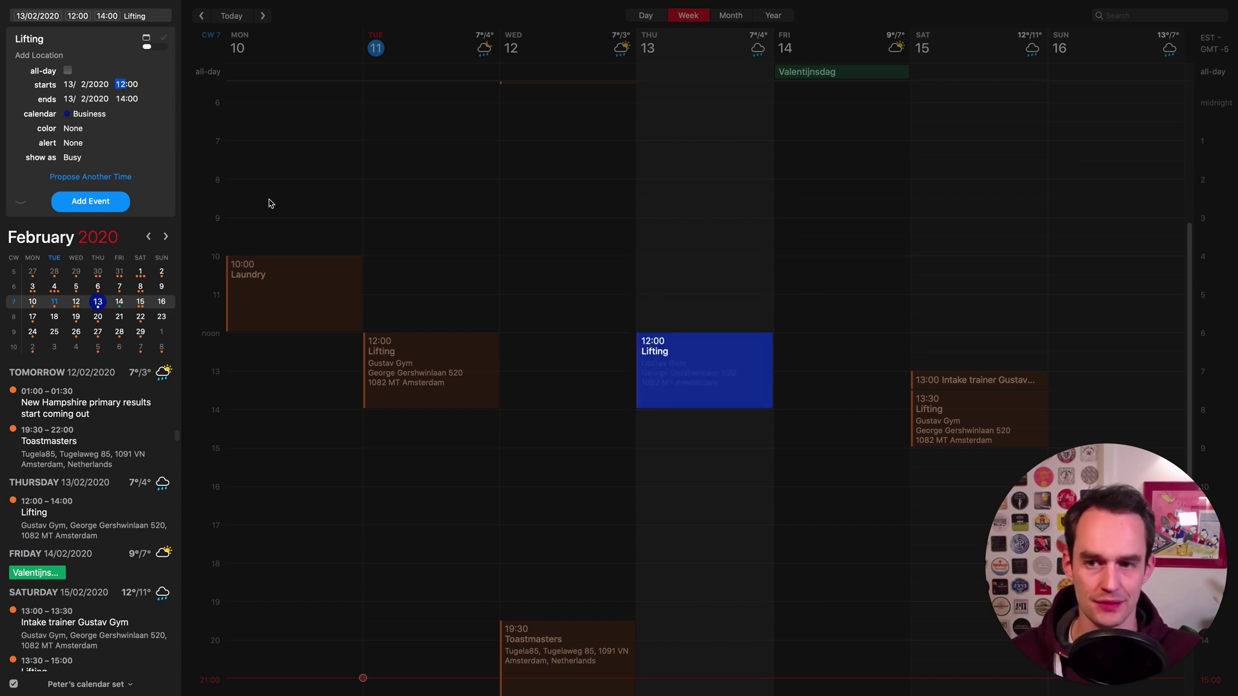
left_click(87, 206)
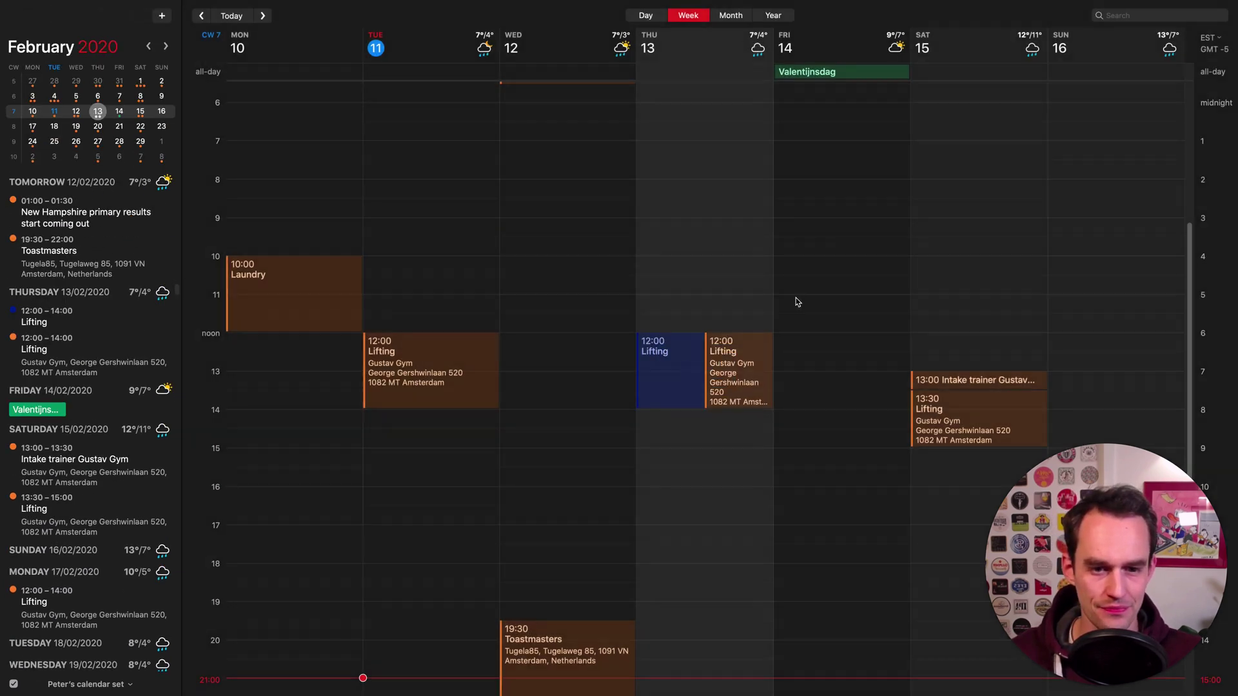
Step: Copy the location of Thursday's Home calendar Lifting event into the matching Business event and check the combined event's details
double_click(723, 371)
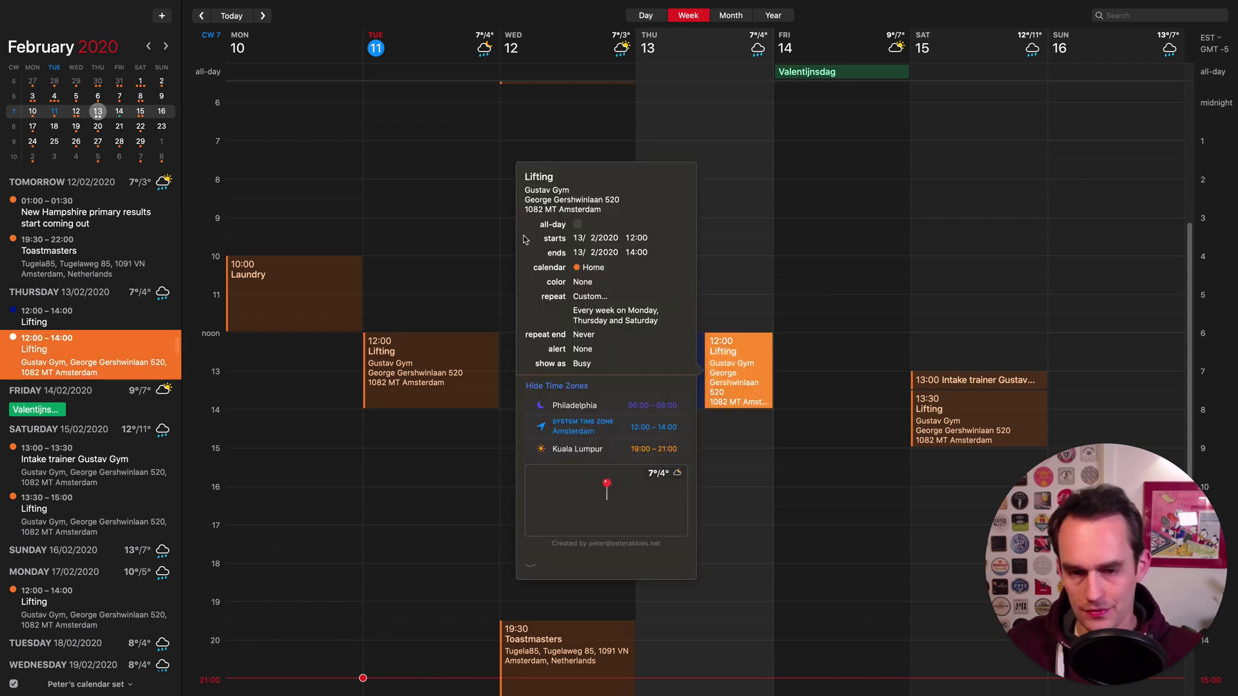
triple_click(571, 207)
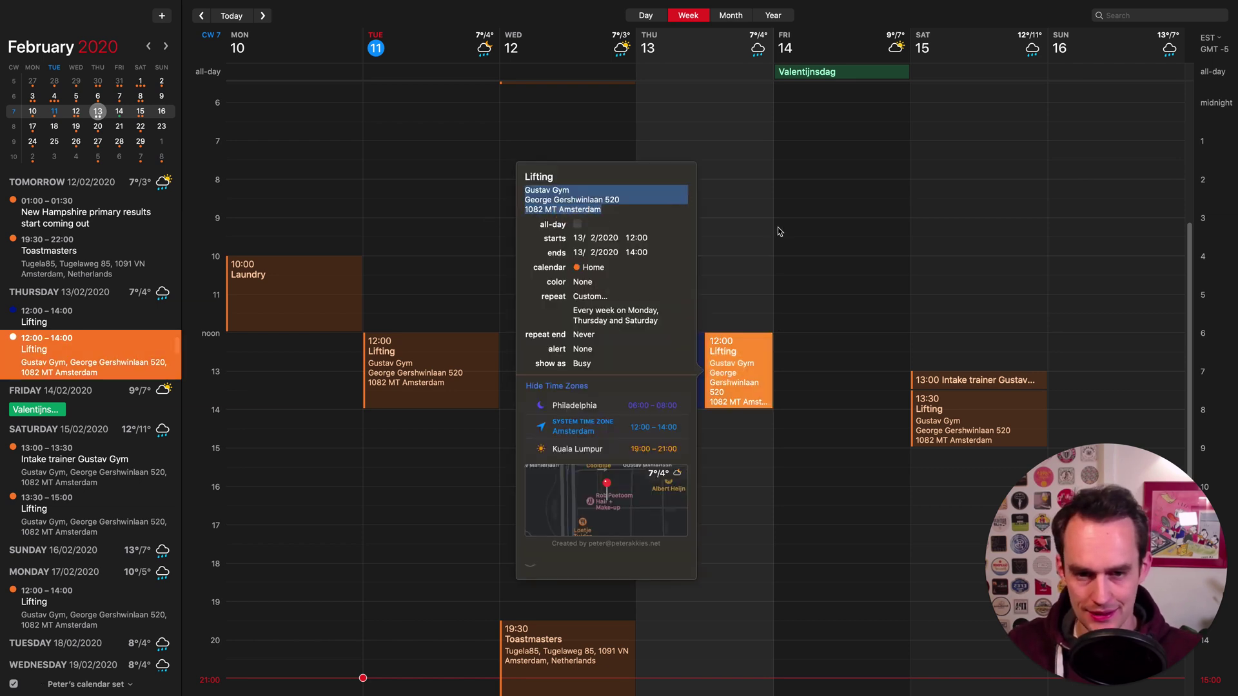
double_click(674, 364)
left_click(483, 270)
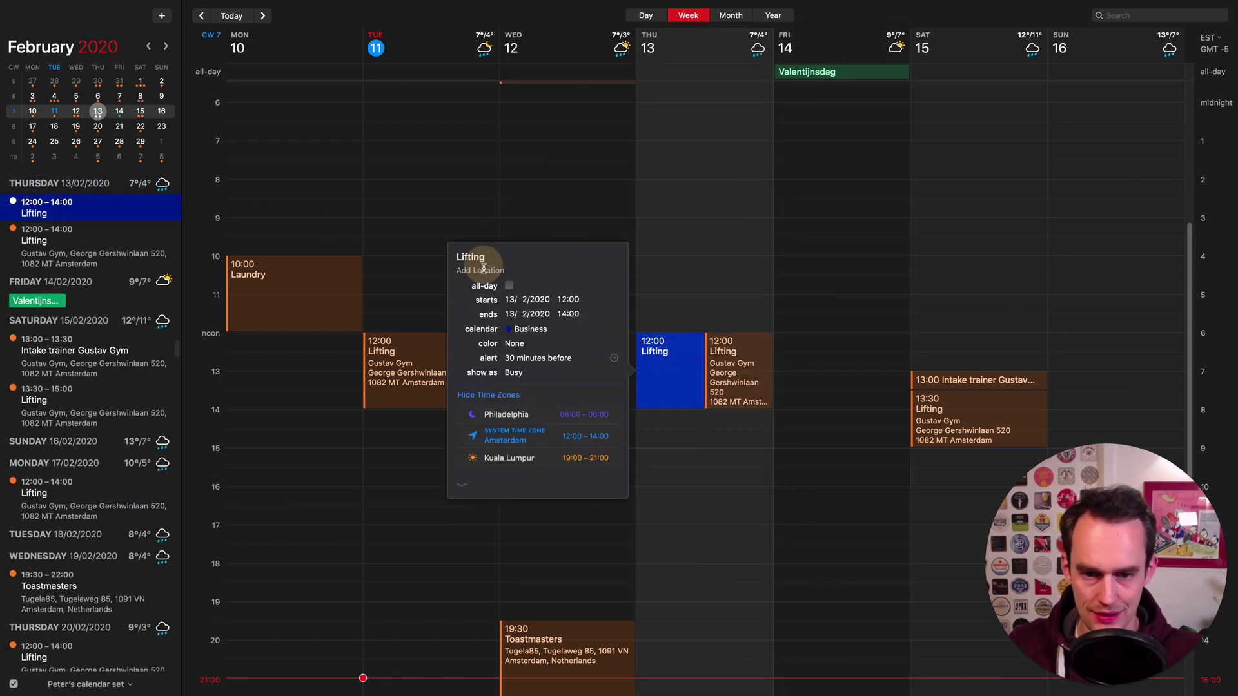
type("Gustav Gym George Gershwinlaan 520 1082 MT Amsterdam")
key("Return")
left_click(709, 249)
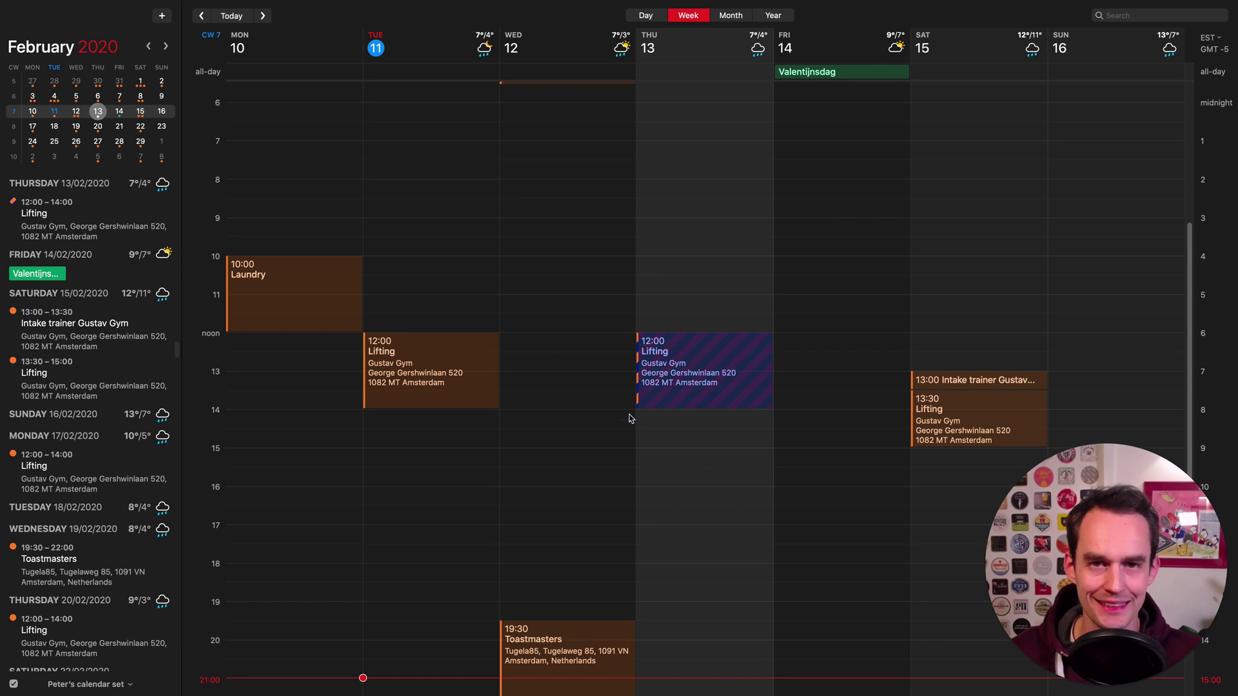
double_click(705, 391)
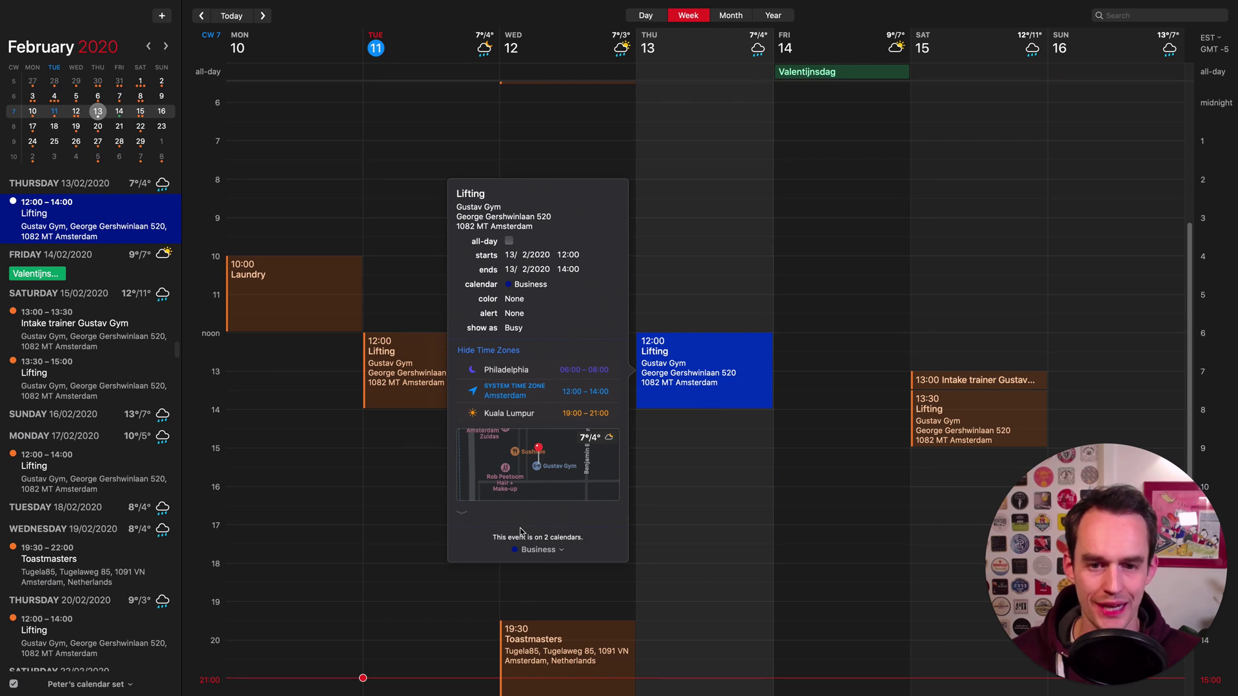
left_click(707, 251)
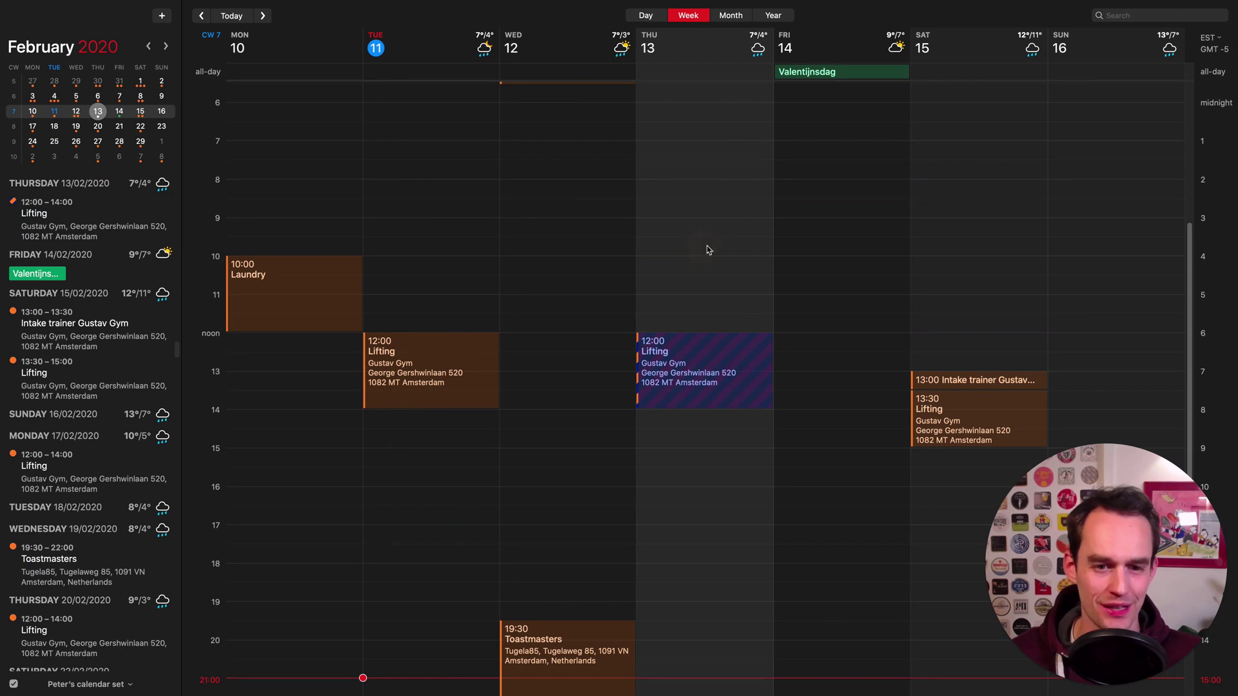
Step: Delete the Business calendar's copy of the Lifting event on Thursday 13 February
left_click(713, 368)
key("Delete")
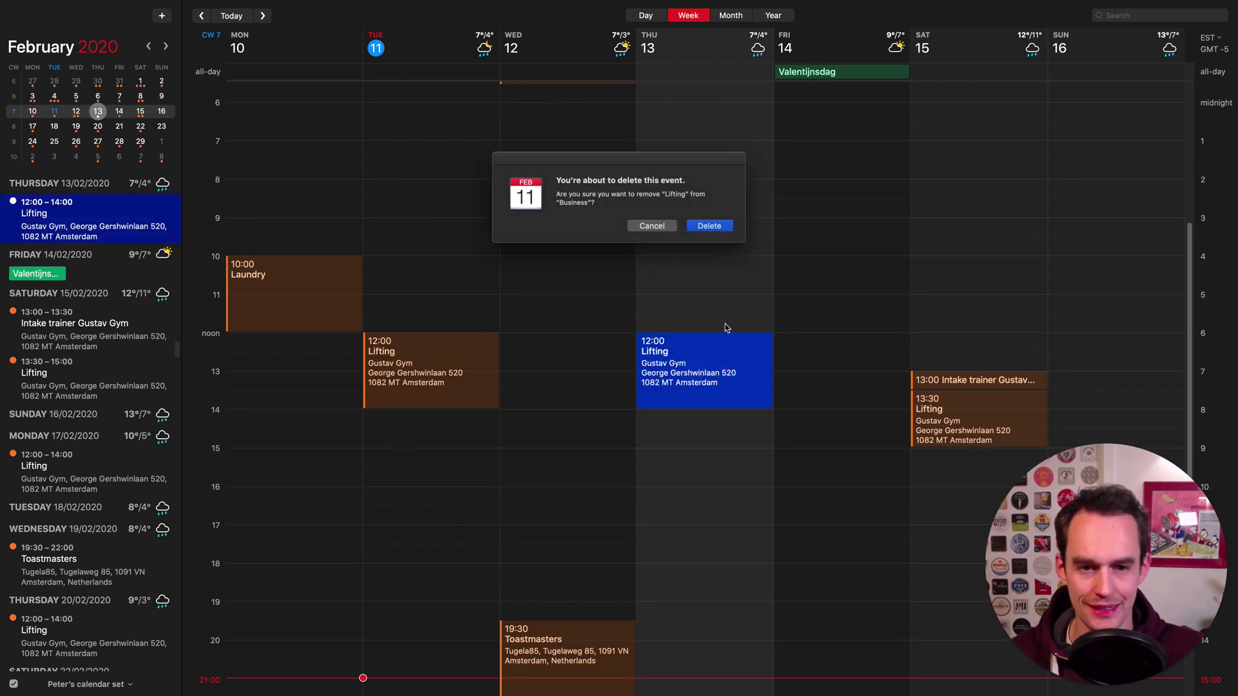
left_click(702, 228)
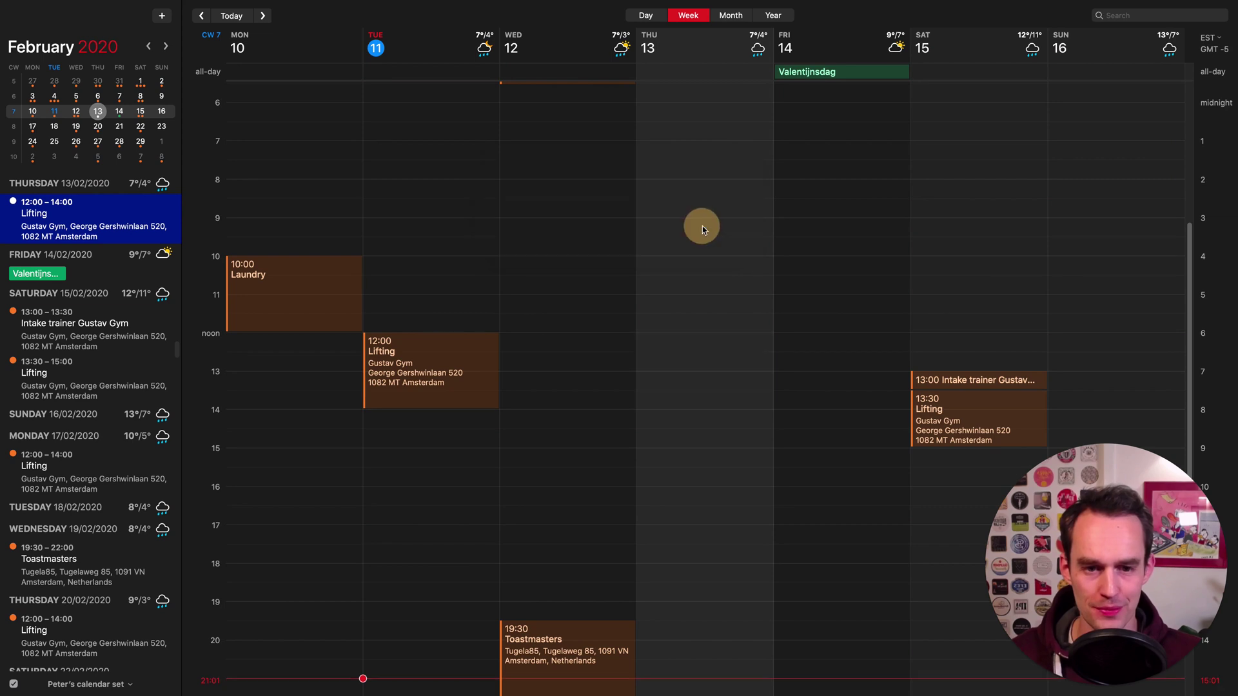
key("super+z")
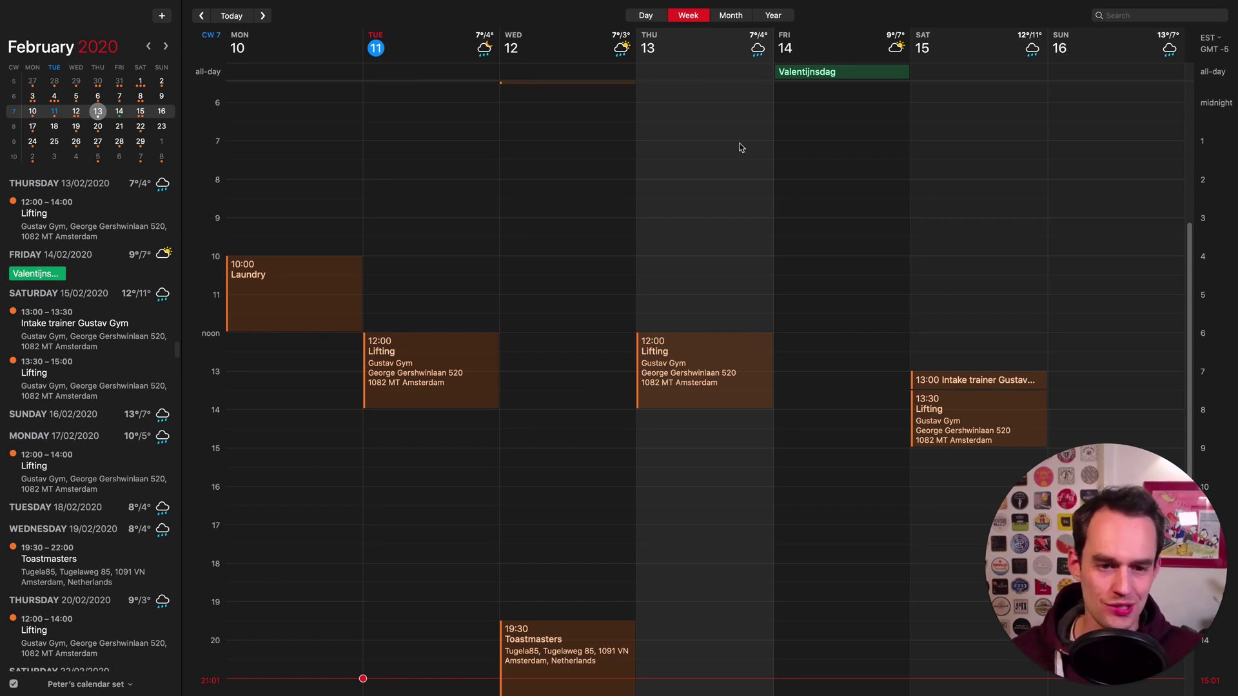
Step: Look over the month view, and check the weather forecast for Wednesday 12 February in the week view
left_click(732, 23)
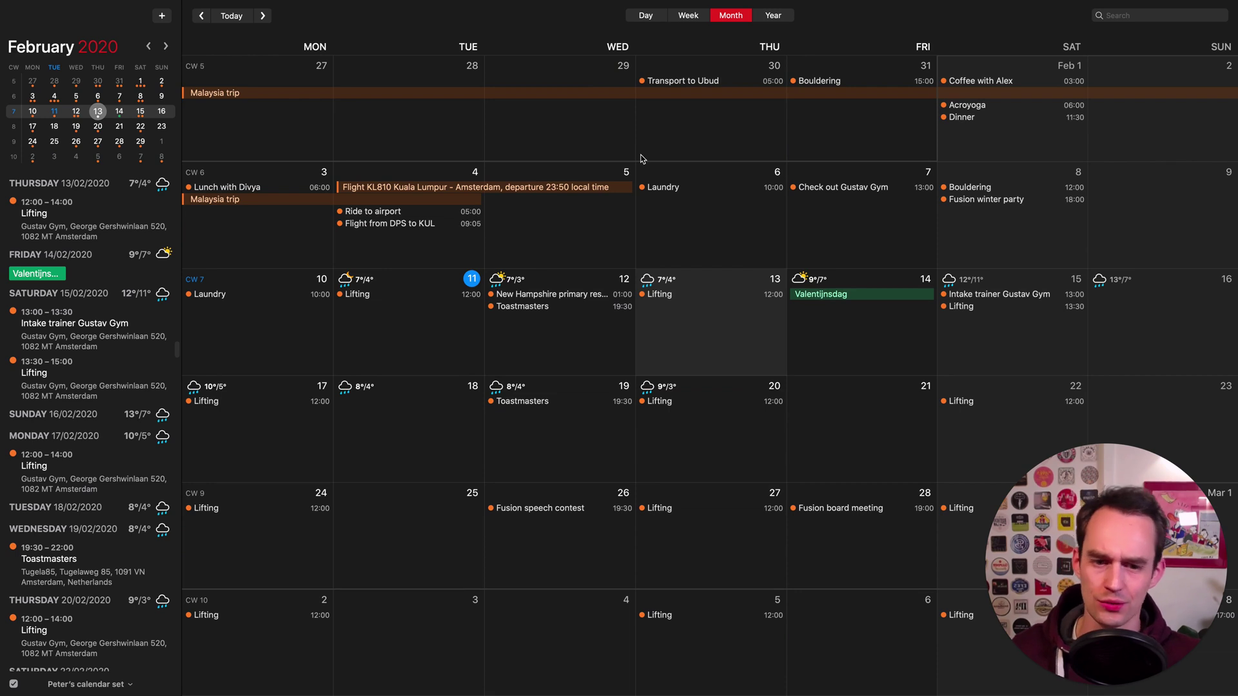
left_click(688, 16)
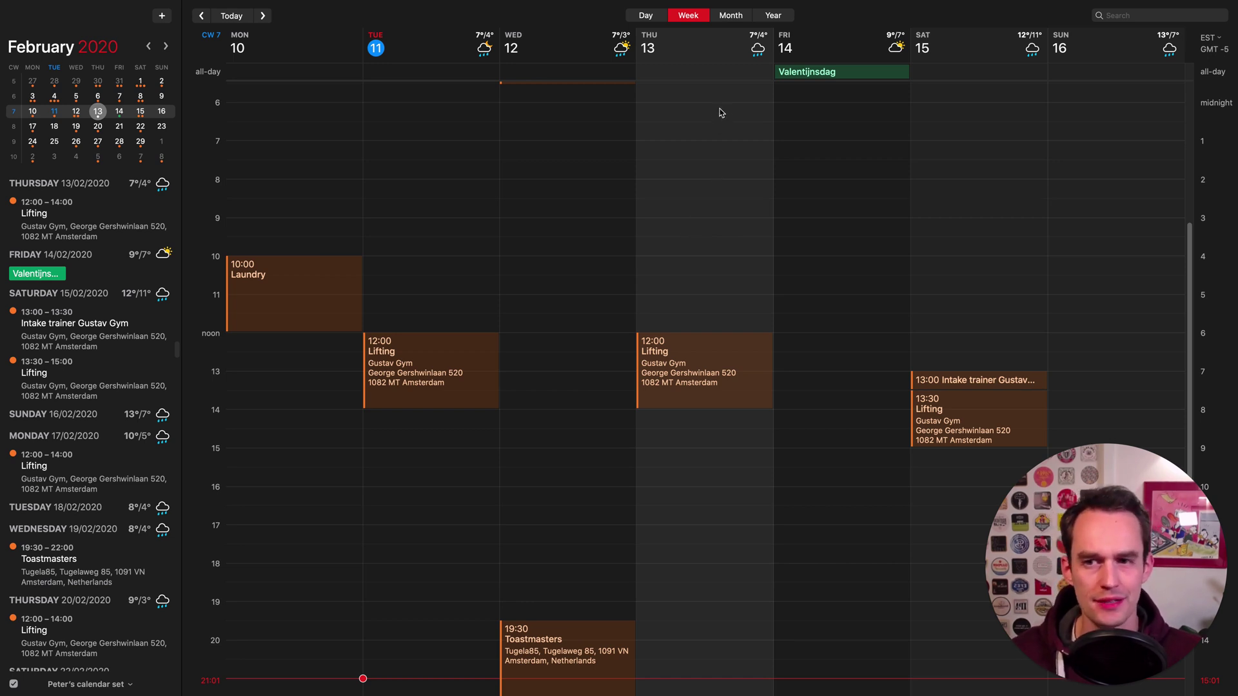
left_click(622, 50)
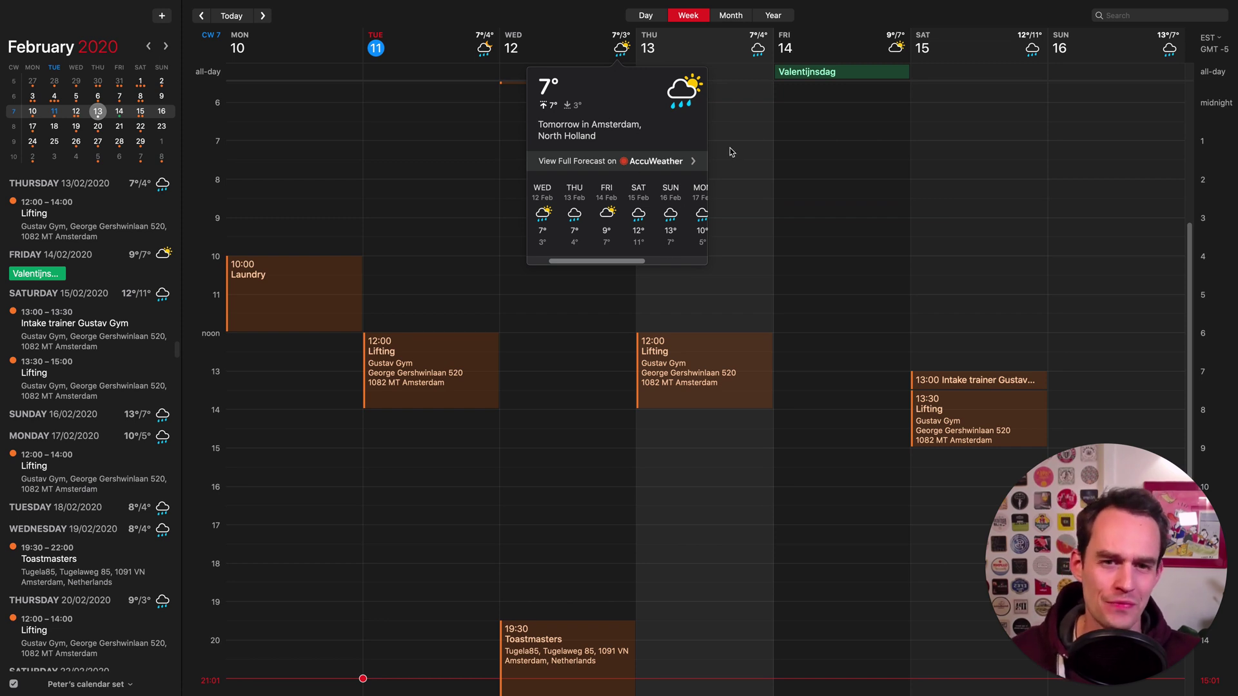
left_click(830, 111)
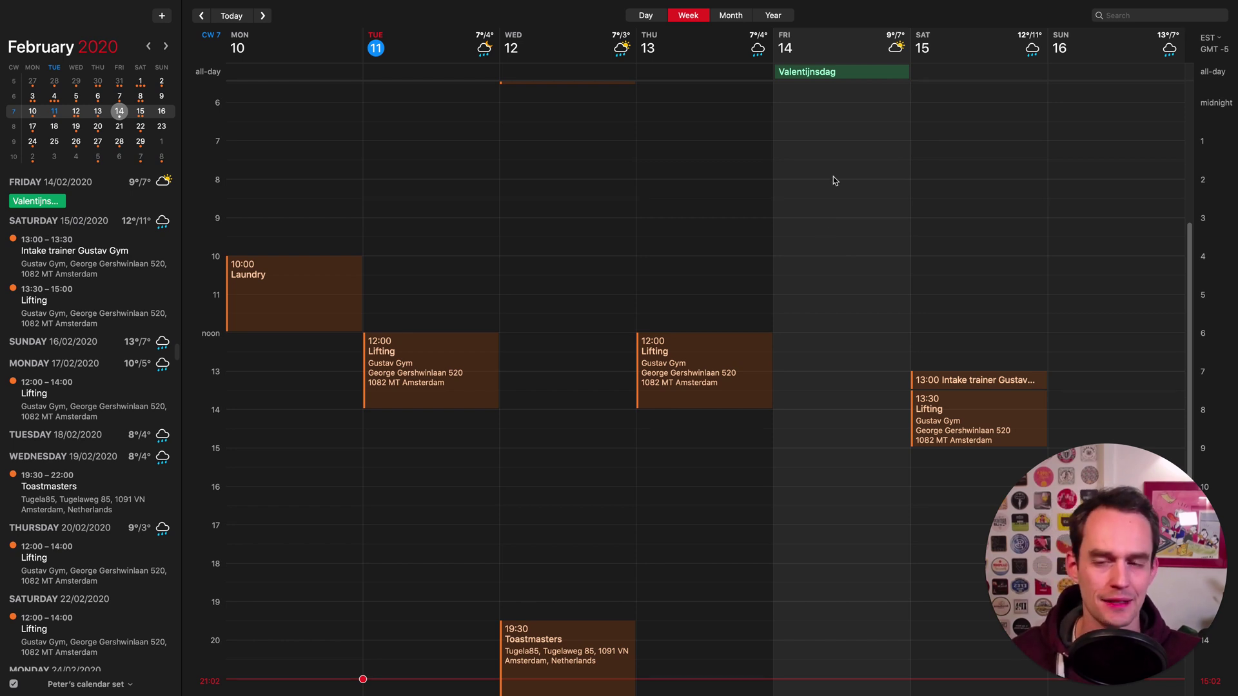
Step: Set the general preferences to show 8 hours at a time and look over the week view with that setting
left_click(55, 7)
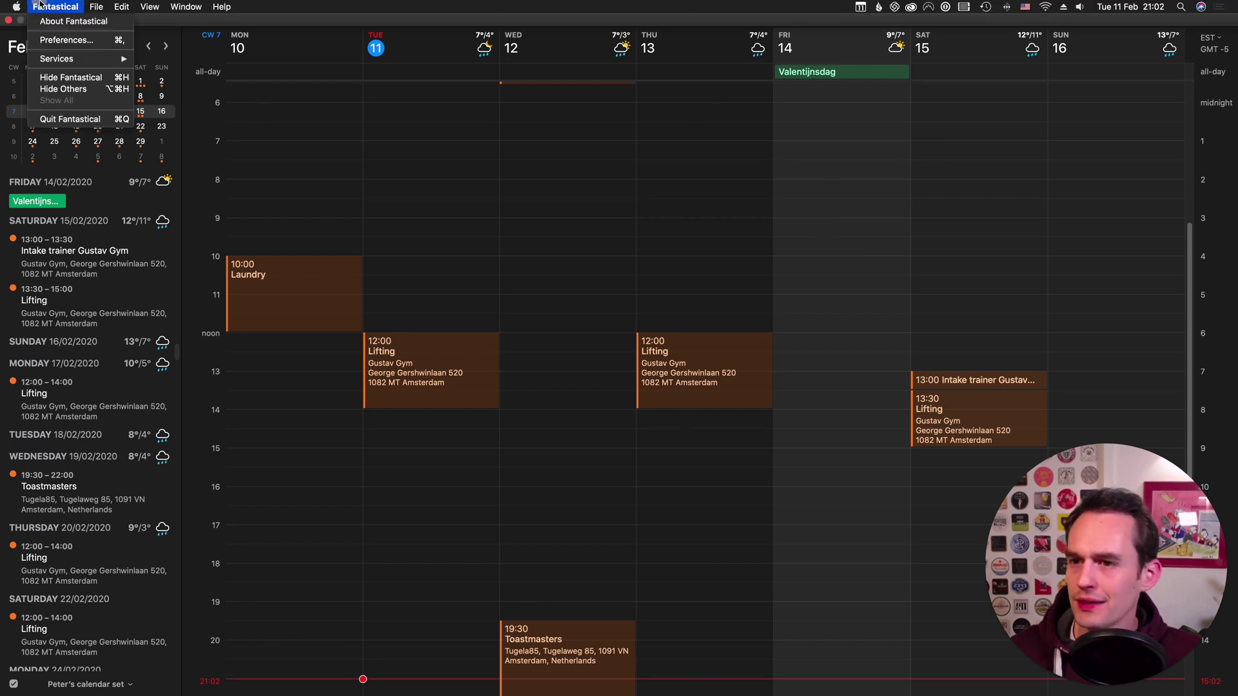
left_click(80, 42)
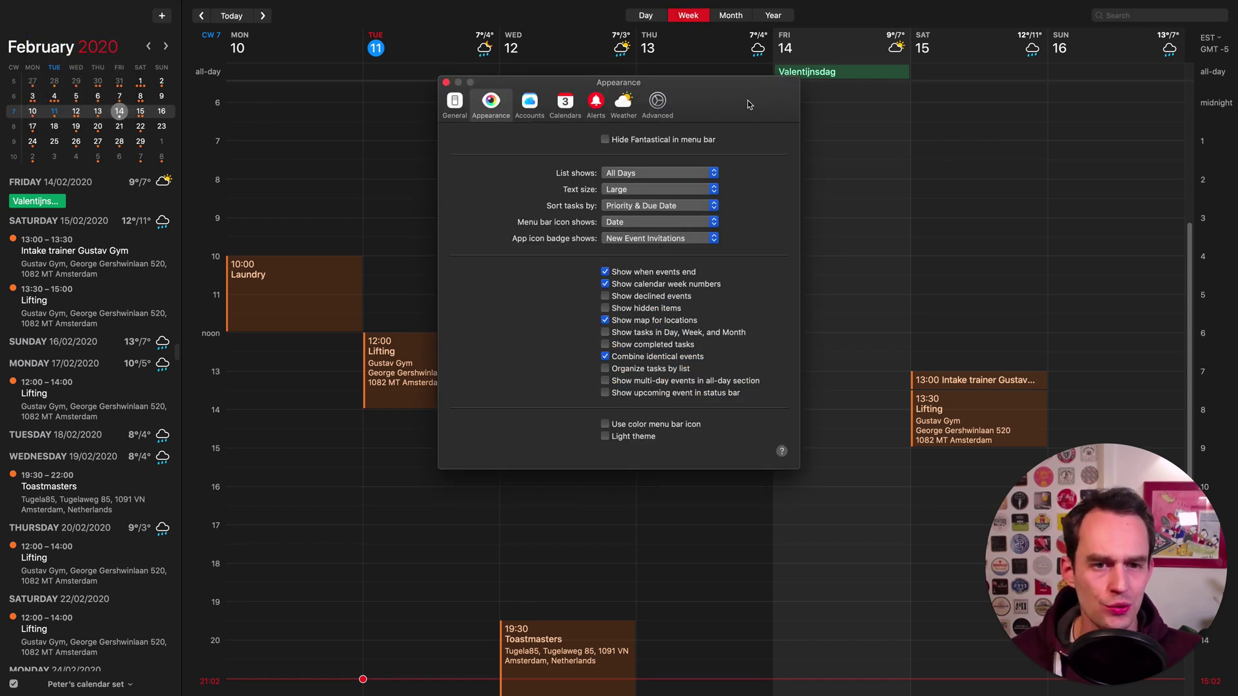
left_click_drag(744, 100, 350, 57)
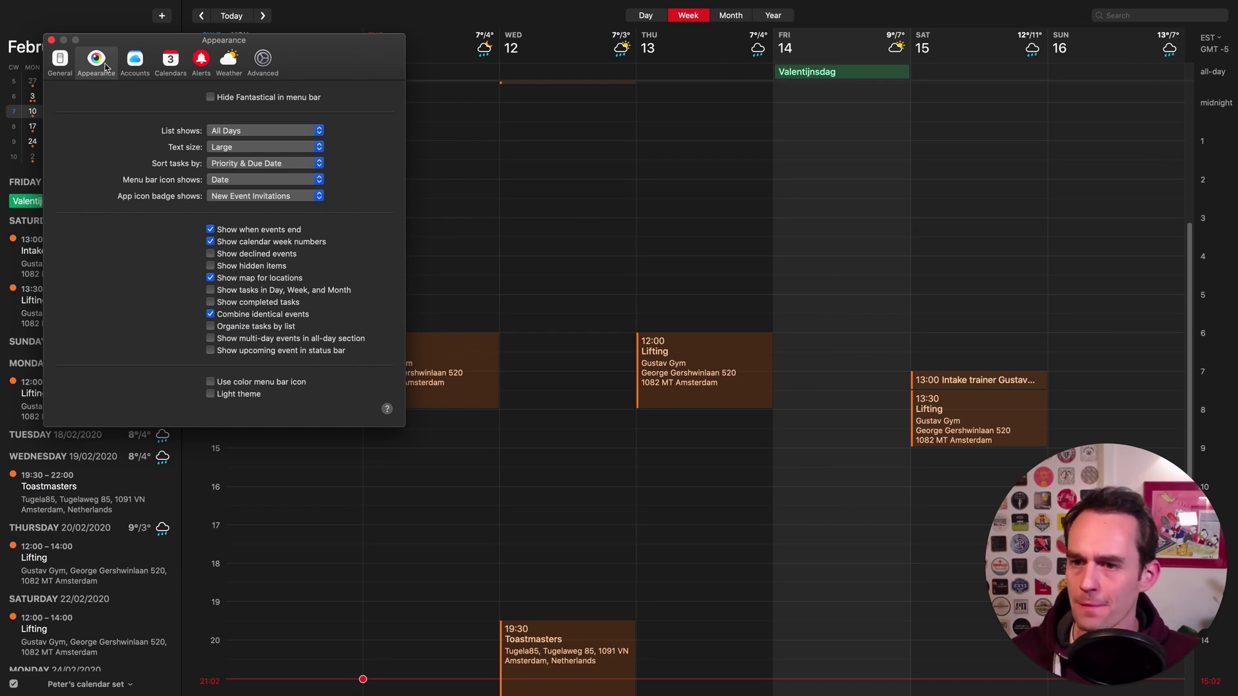
left_click(60, 61)
left_click(236, 335)
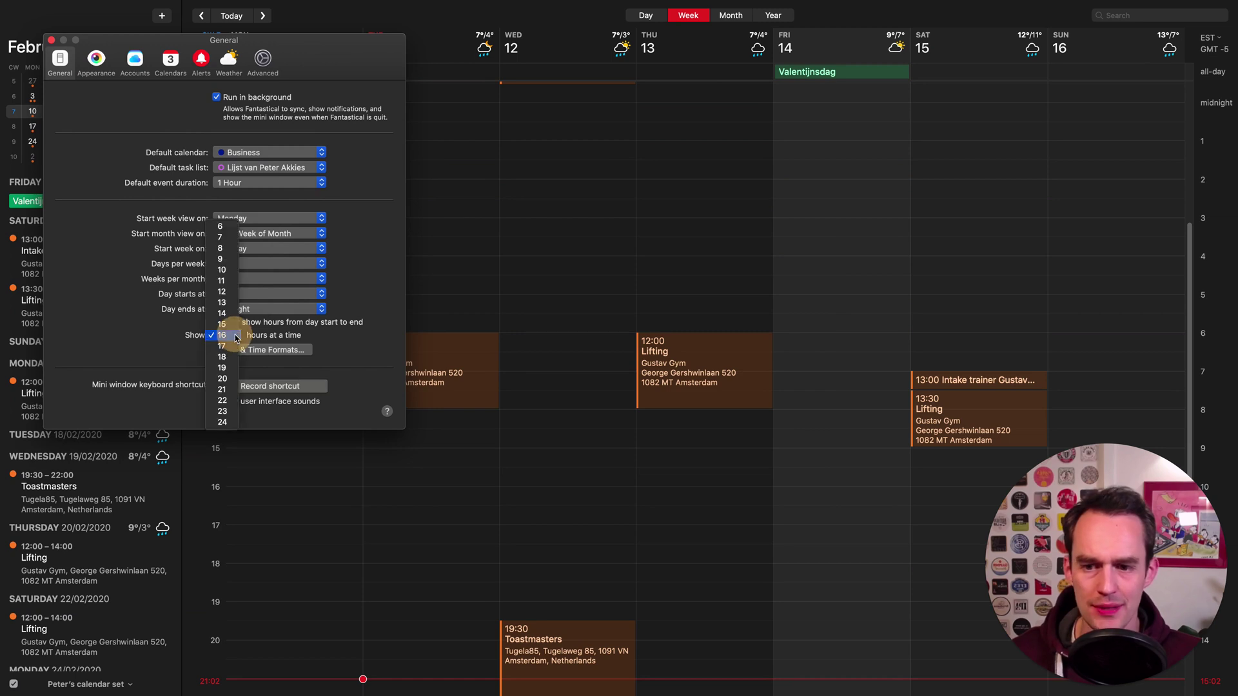
left_click(228, 249)
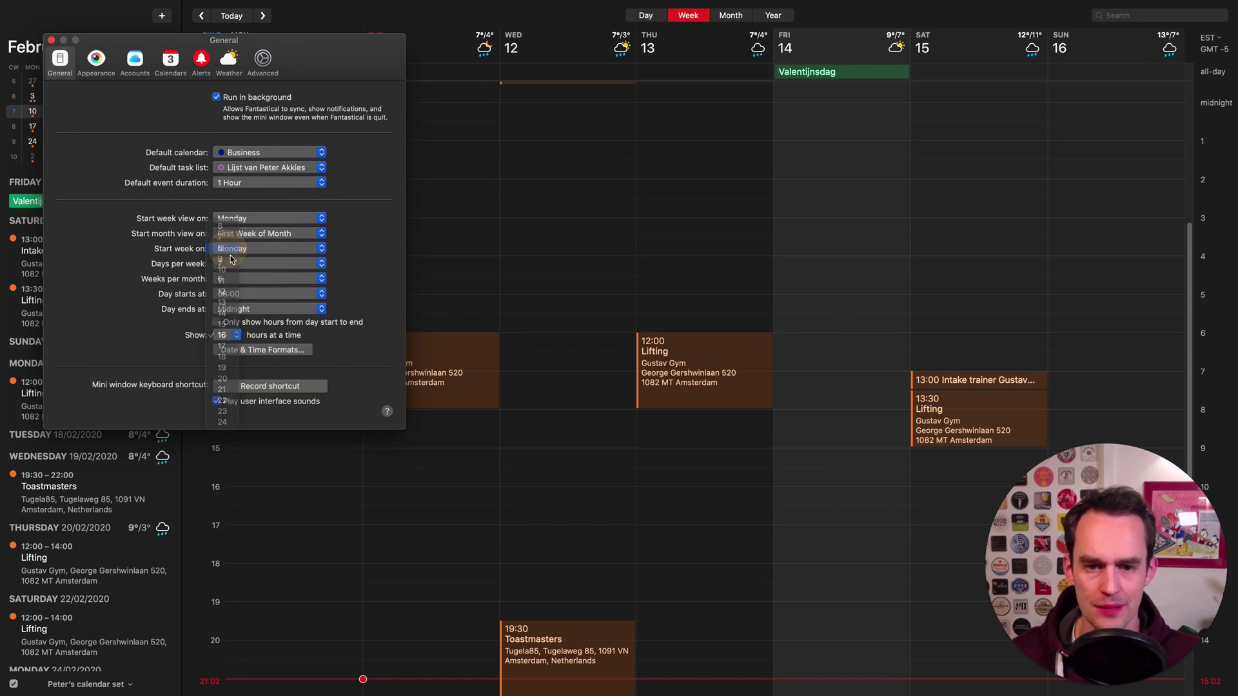
left_click(51, 40)
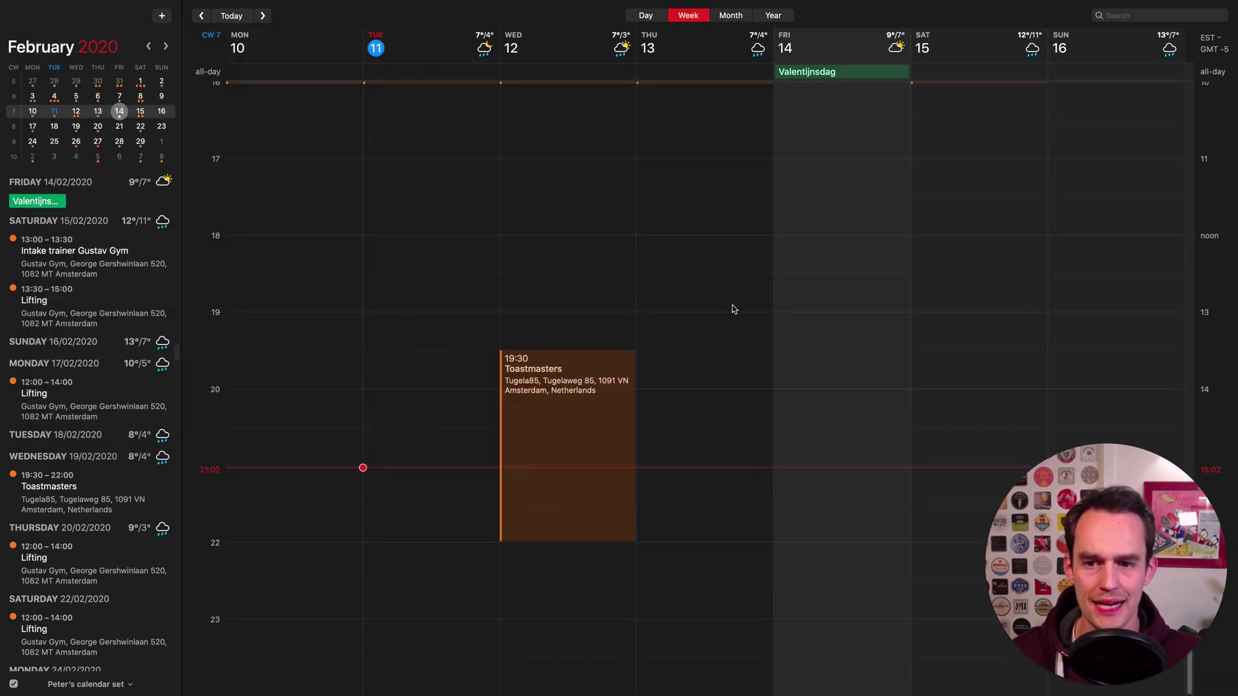
scroll(701, 266, "up", 20)
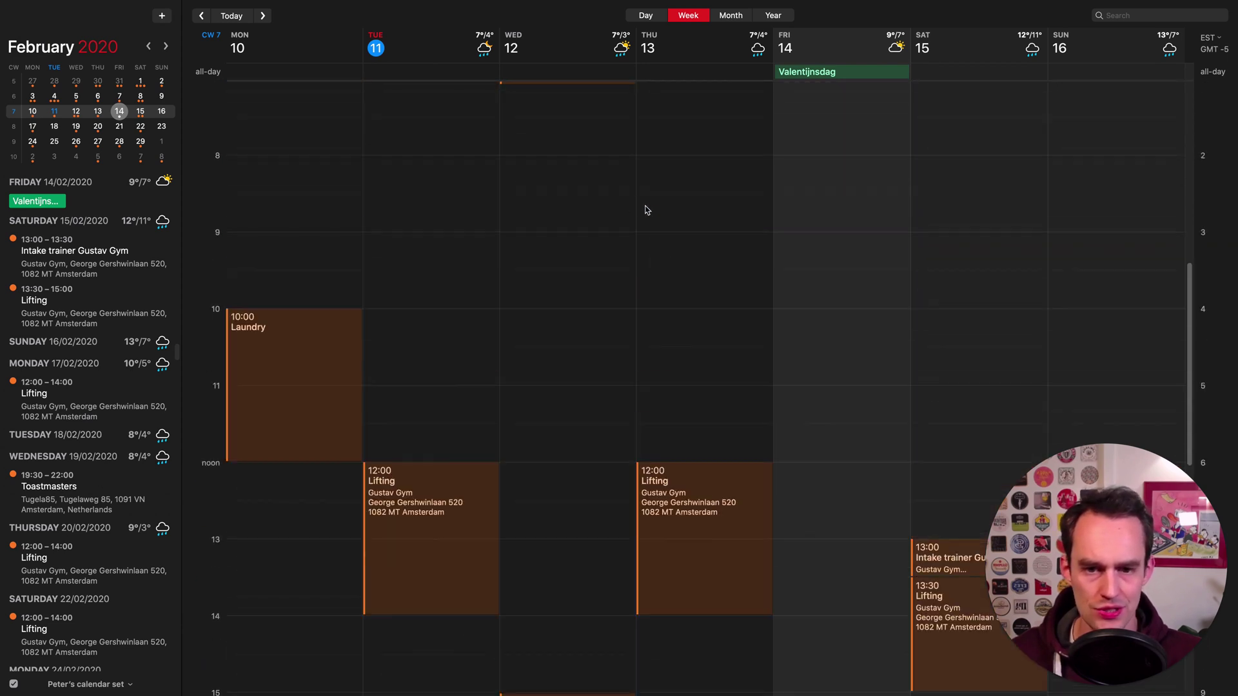
scroll(592, 202, "down", 20)
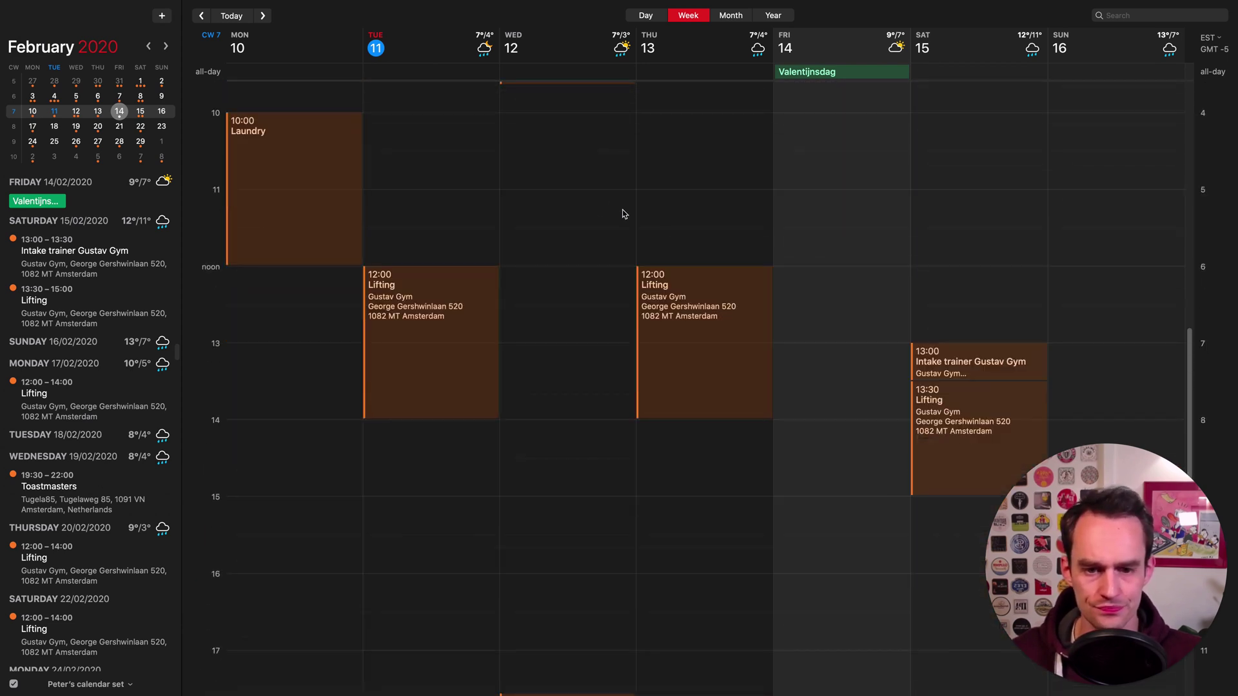
scroll(646, 244, "up", 5)
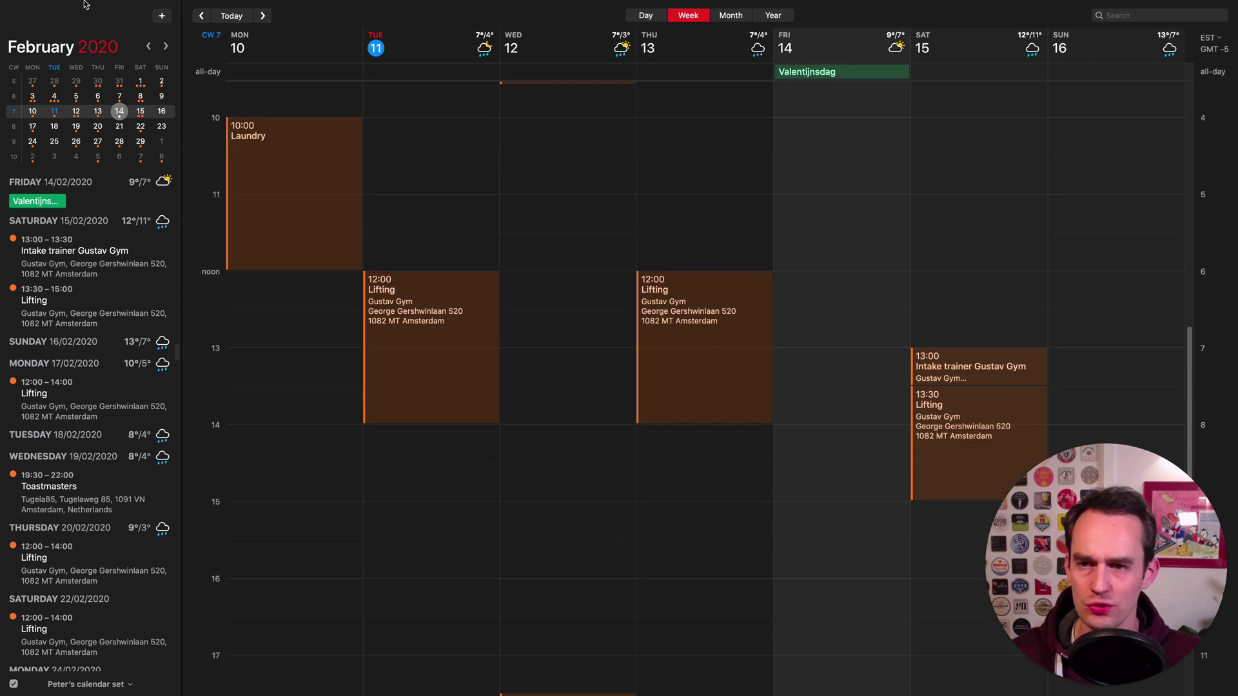
Step: Set the general preferences to show 16 hours at a time and look over the week view again
left_click(55, 6)
left_click(66, 40)
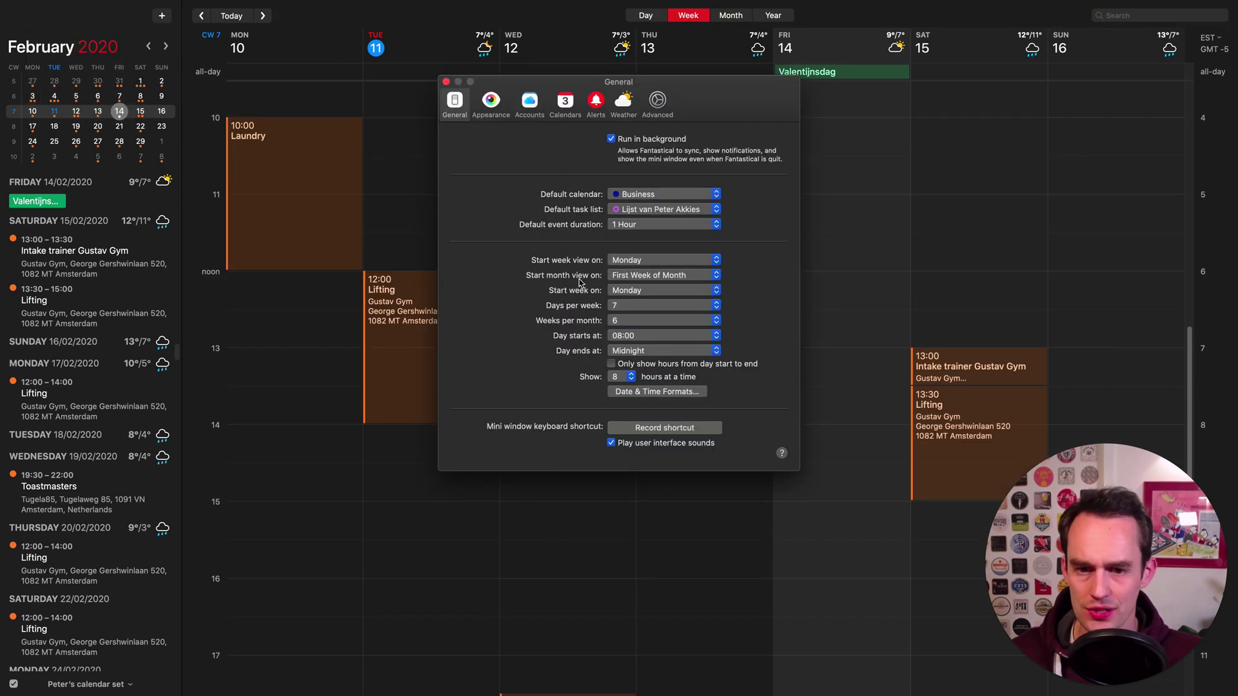
left_click(619, 377)
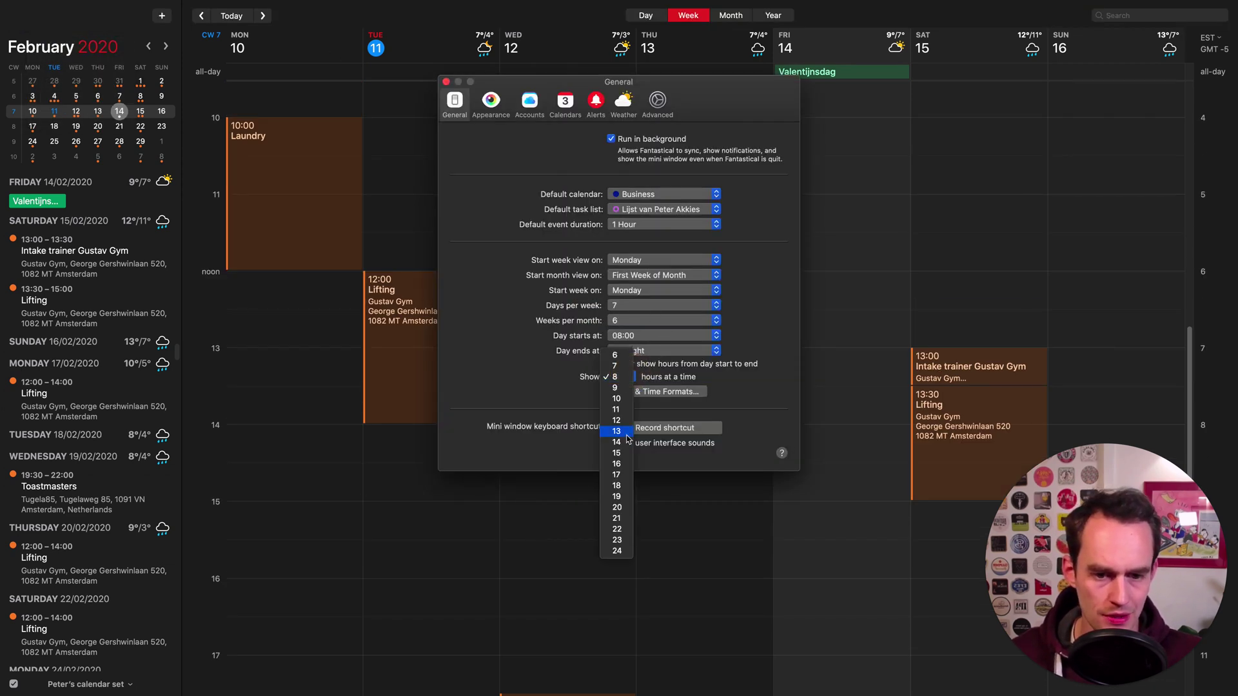
left_click(617, 464)
left_click(446, 82)
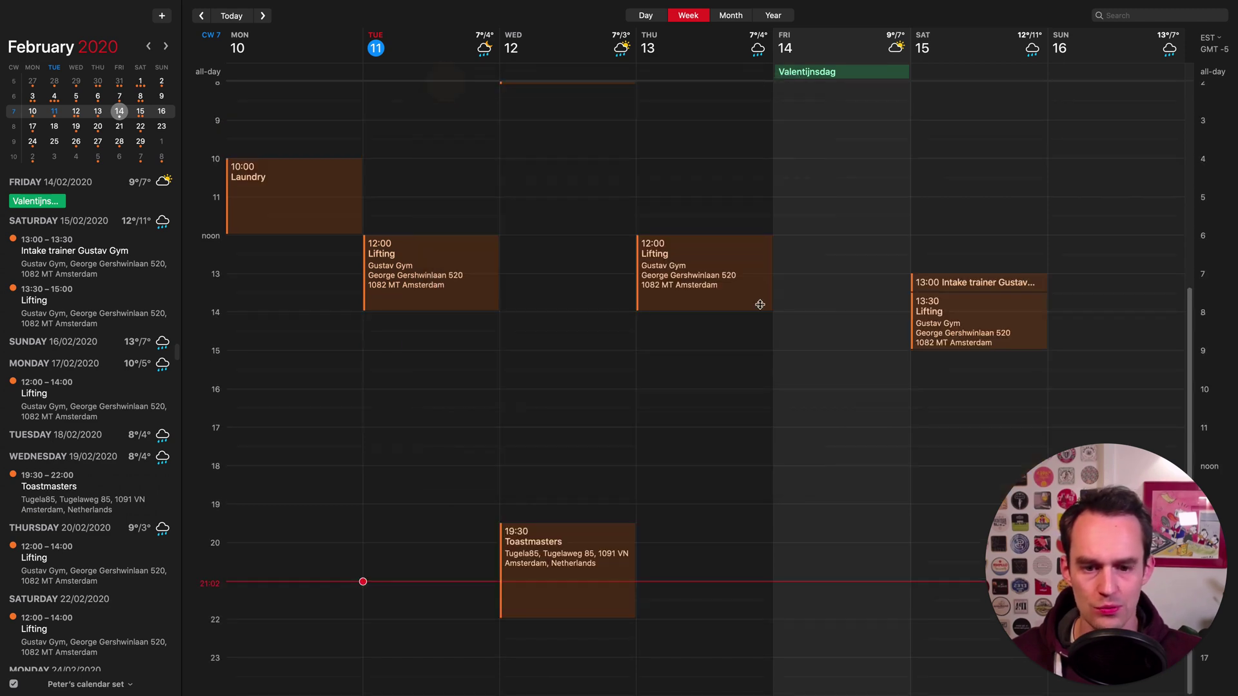
scroll(726, 243, "up", 3)
scroll(727, 239, "down", 8)
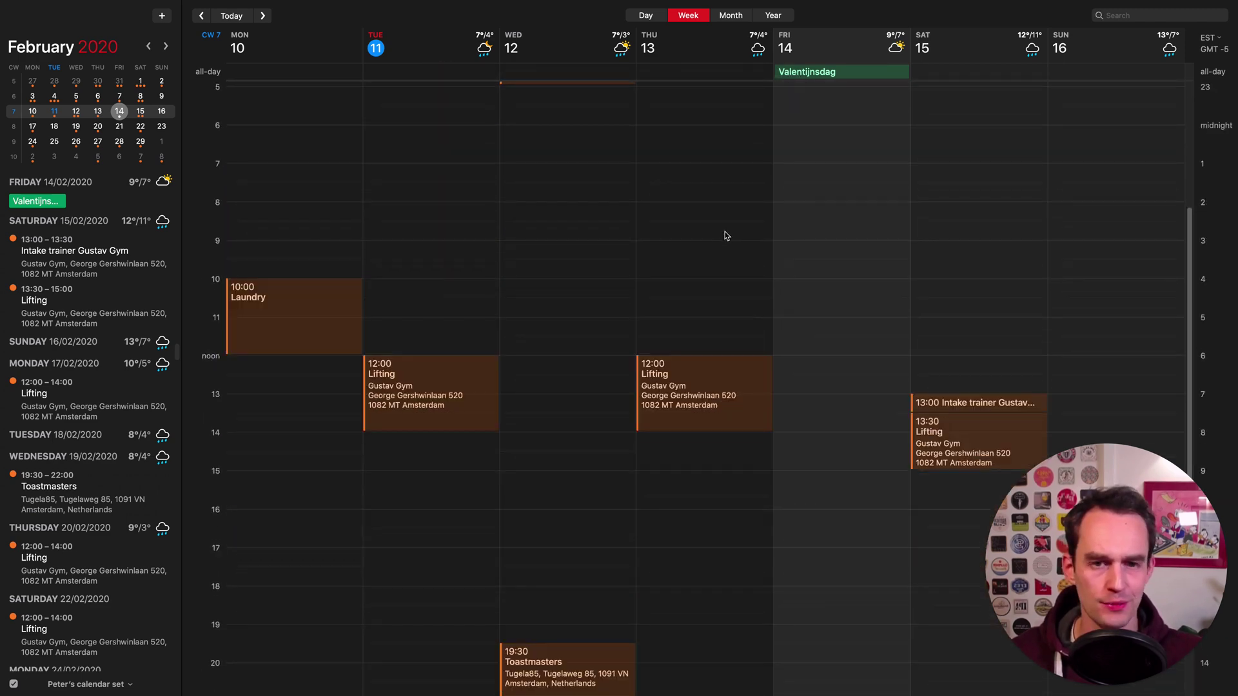
Step: View today's schedule in the day view and return to the week view
left_click(646, 16)
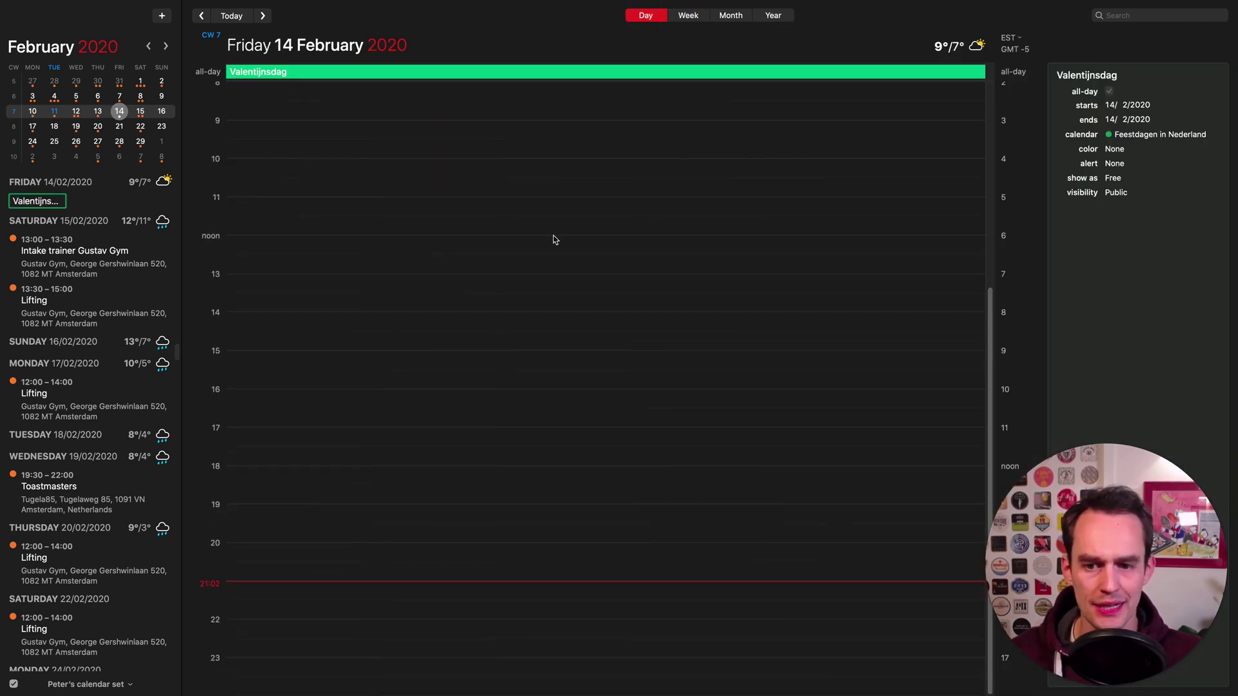
scroll(562, 233, "up", 2)
left_click(240, 13)
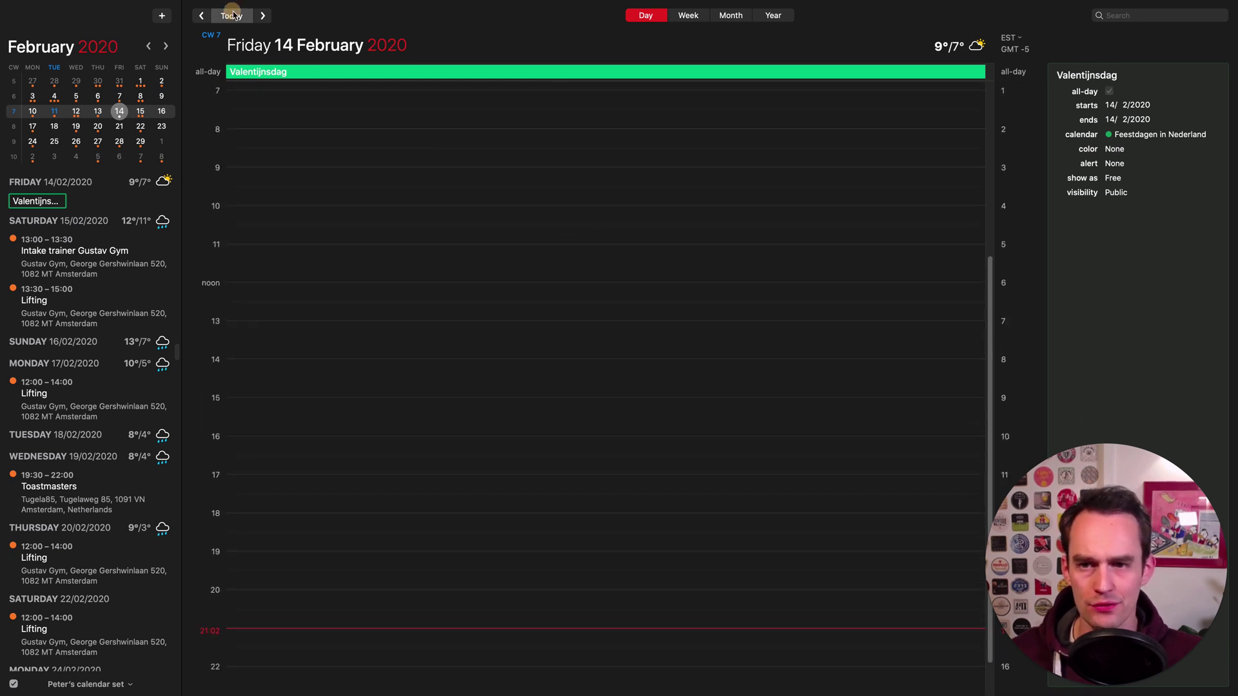
left_click(692, 142)
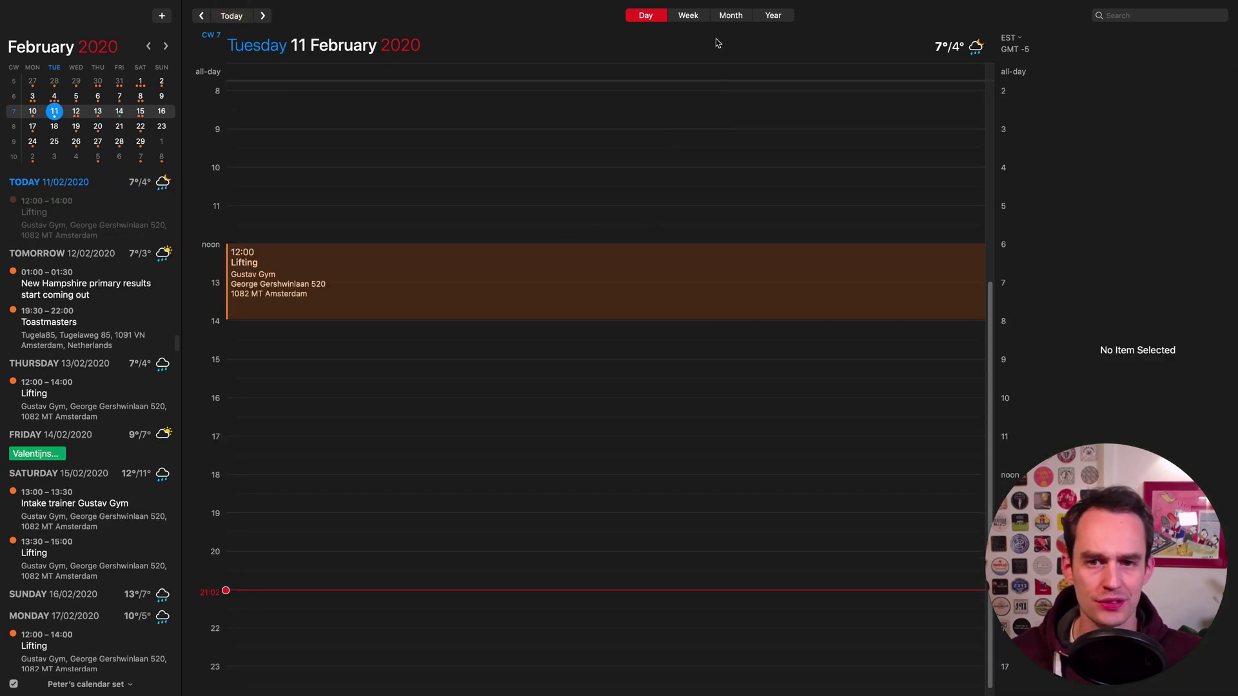
left_click(687, 15)
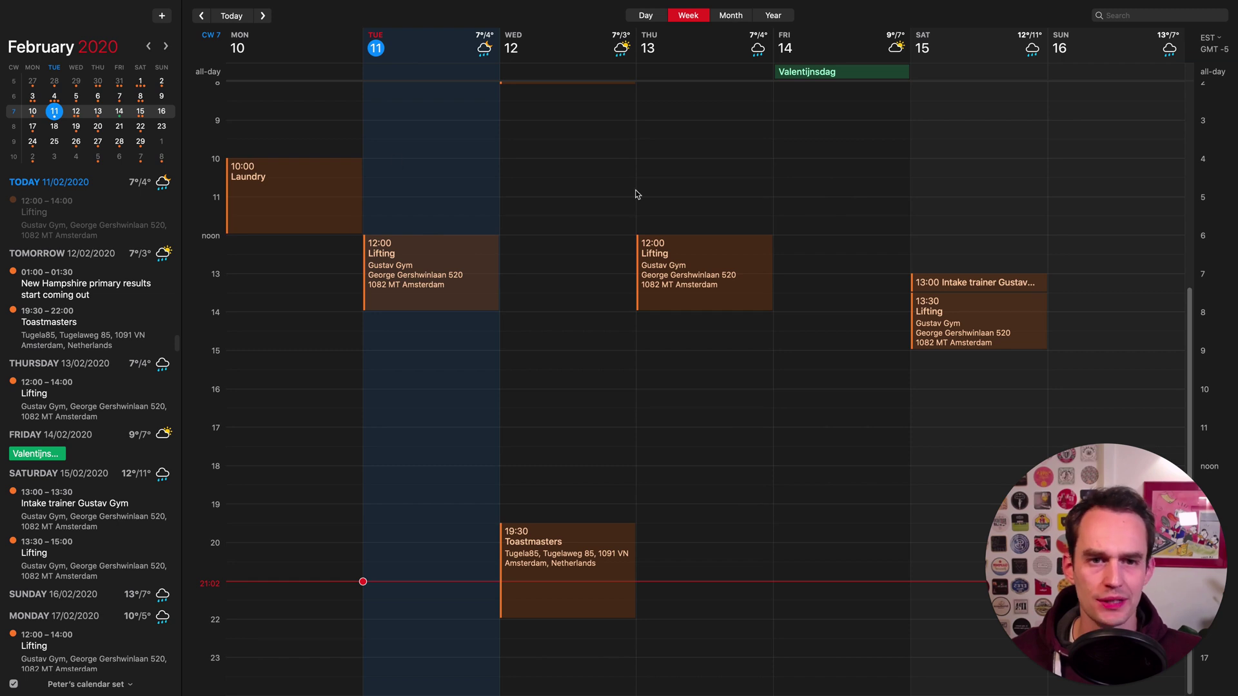
Step: Look over the February month view, and return to the week view to look through its hours
left_click(731, 15)
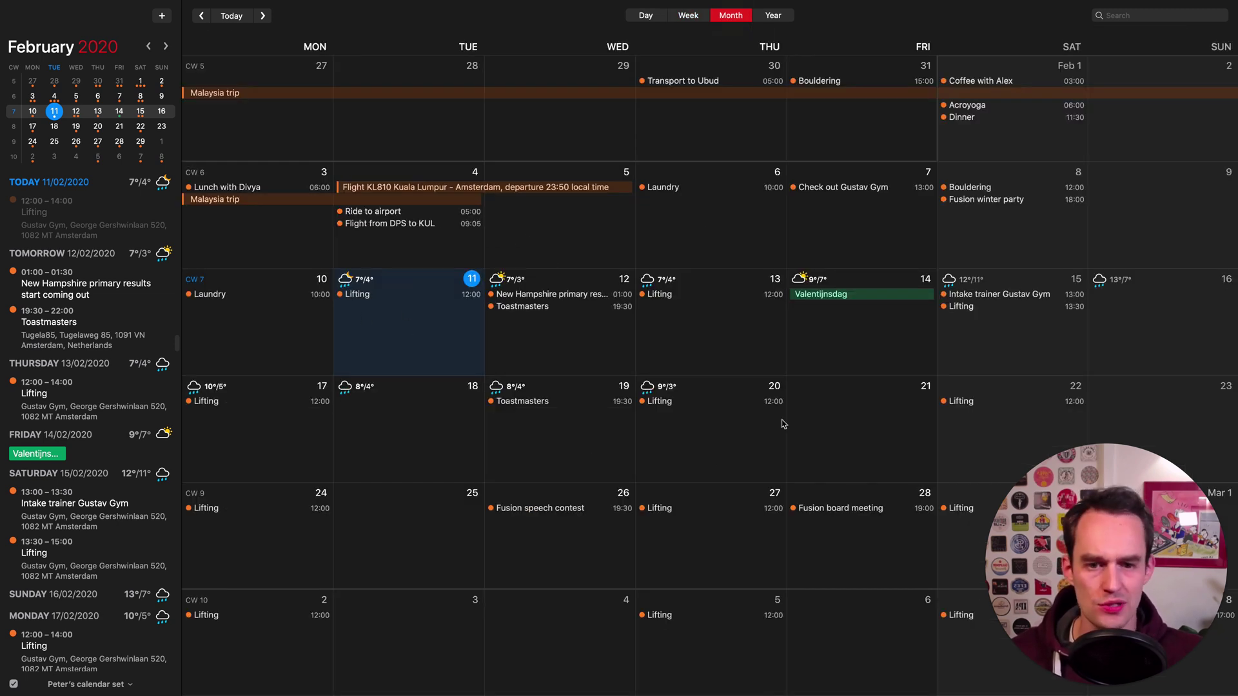
left_click(688, 16)
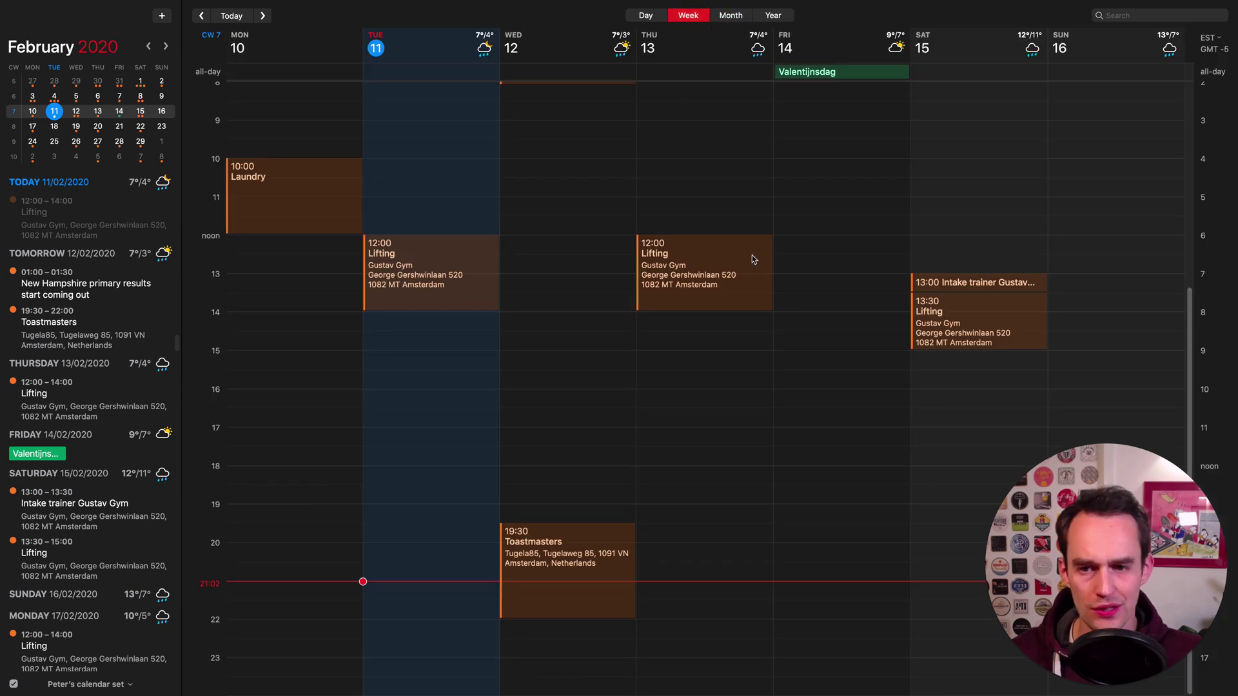
scroll(329, 342, "up", 4)
scroll(516, 232, "down", 3)
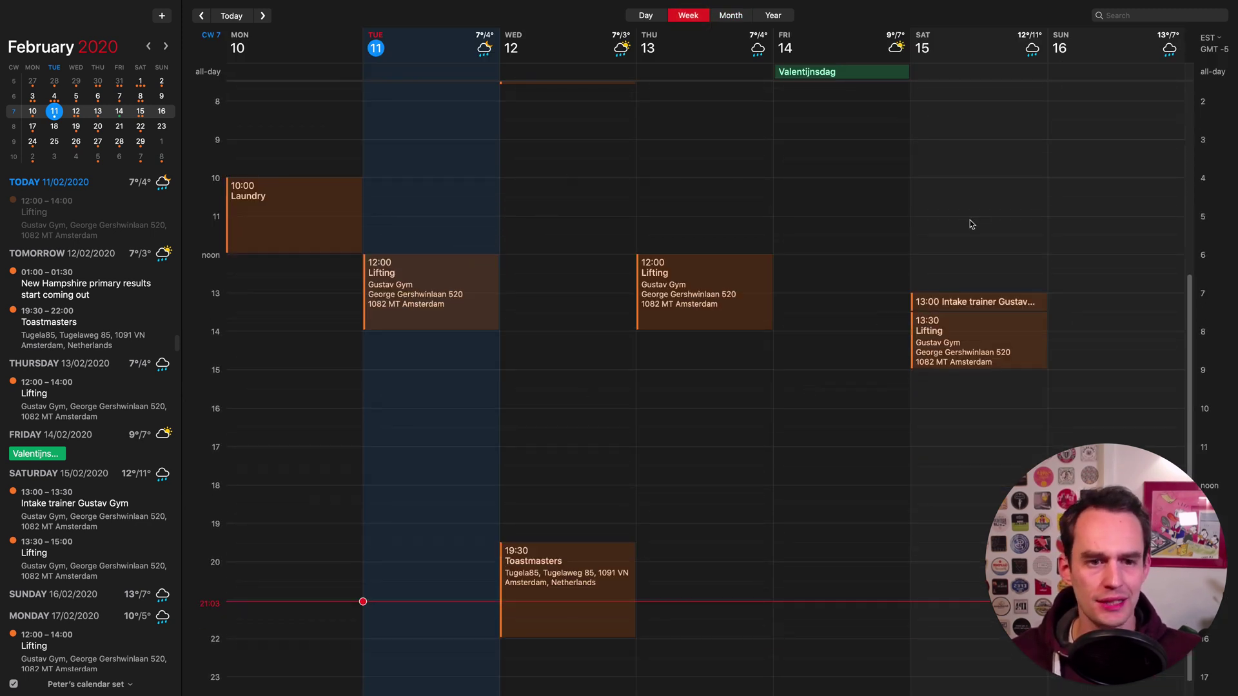
scroll(831, 353, "down", 1)
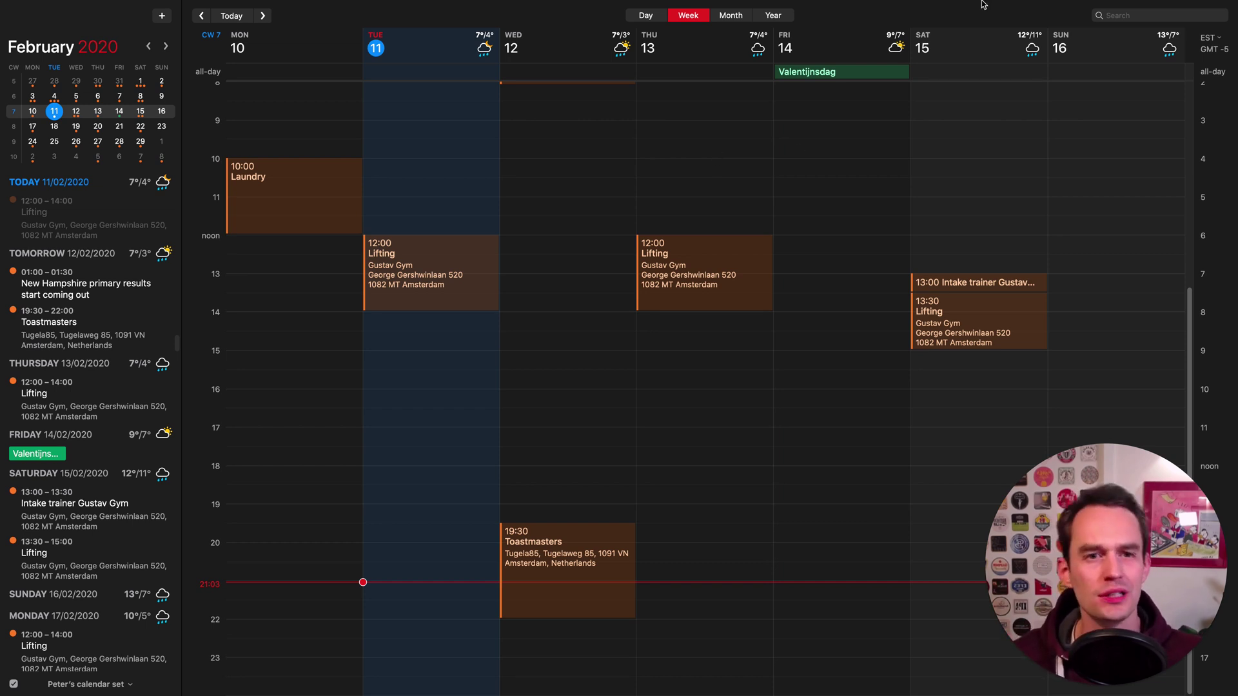
Step: Try out a new event named Laundry in the menu bar mini calendar, and discard it
mouse_move(986, 3)
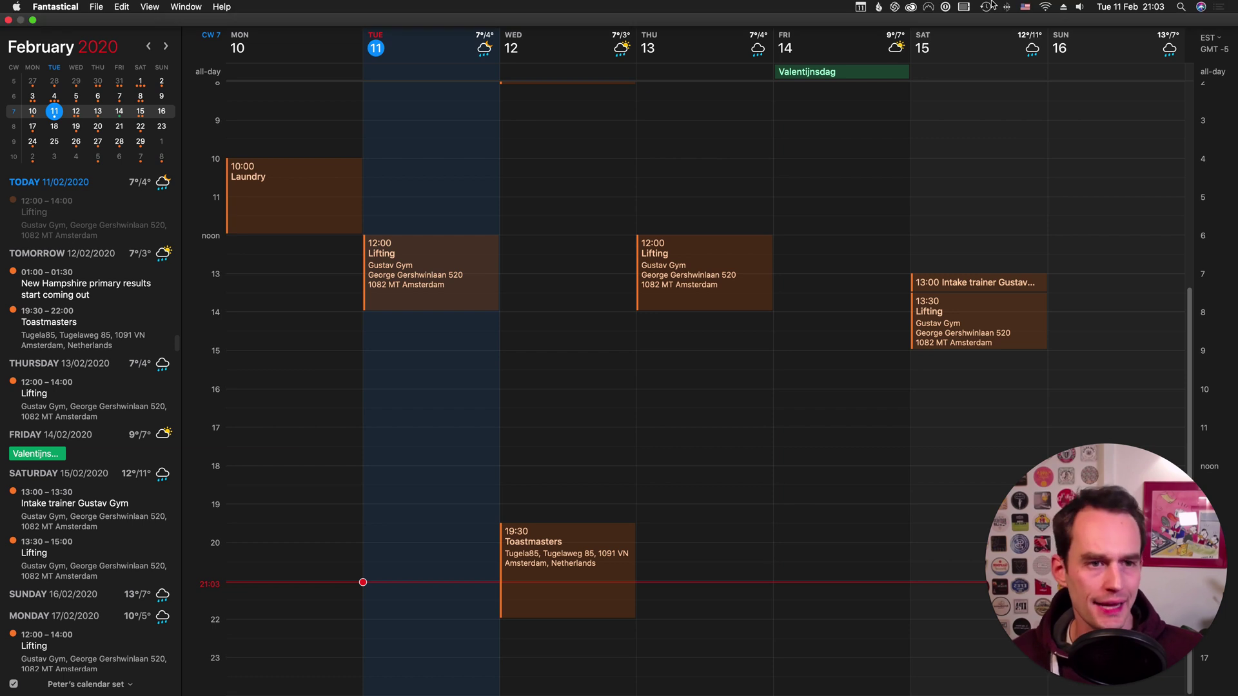
left_click(861, 7)
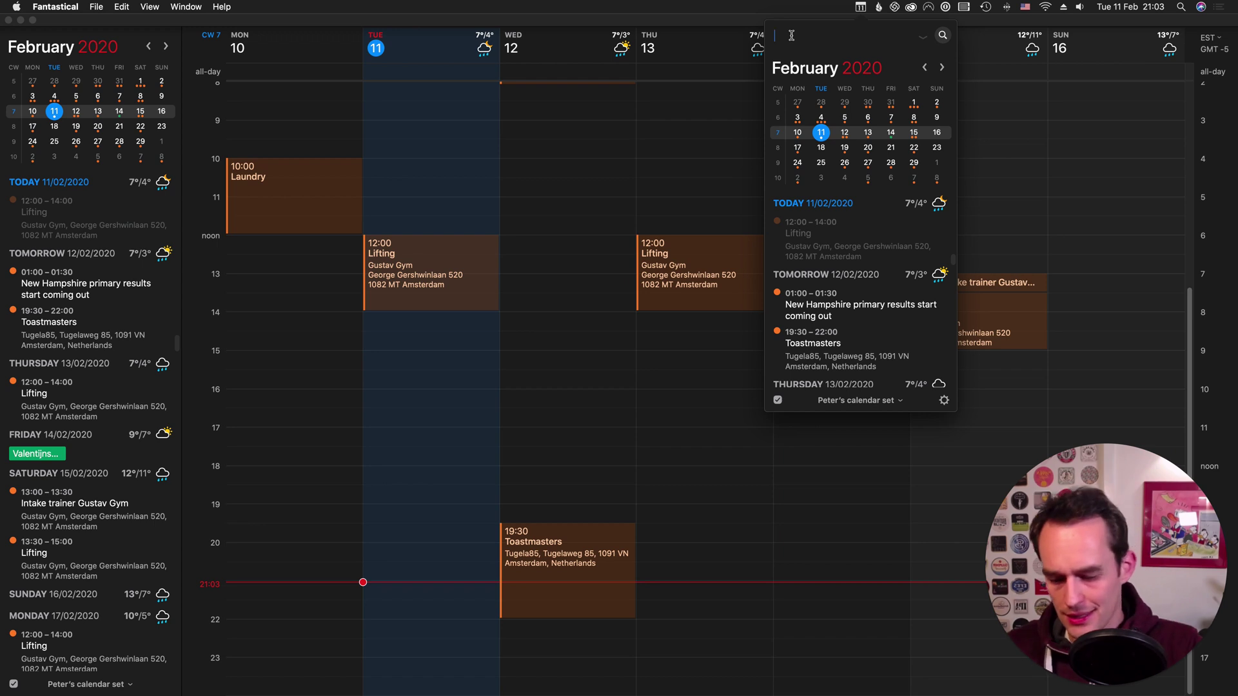
type("Laund")
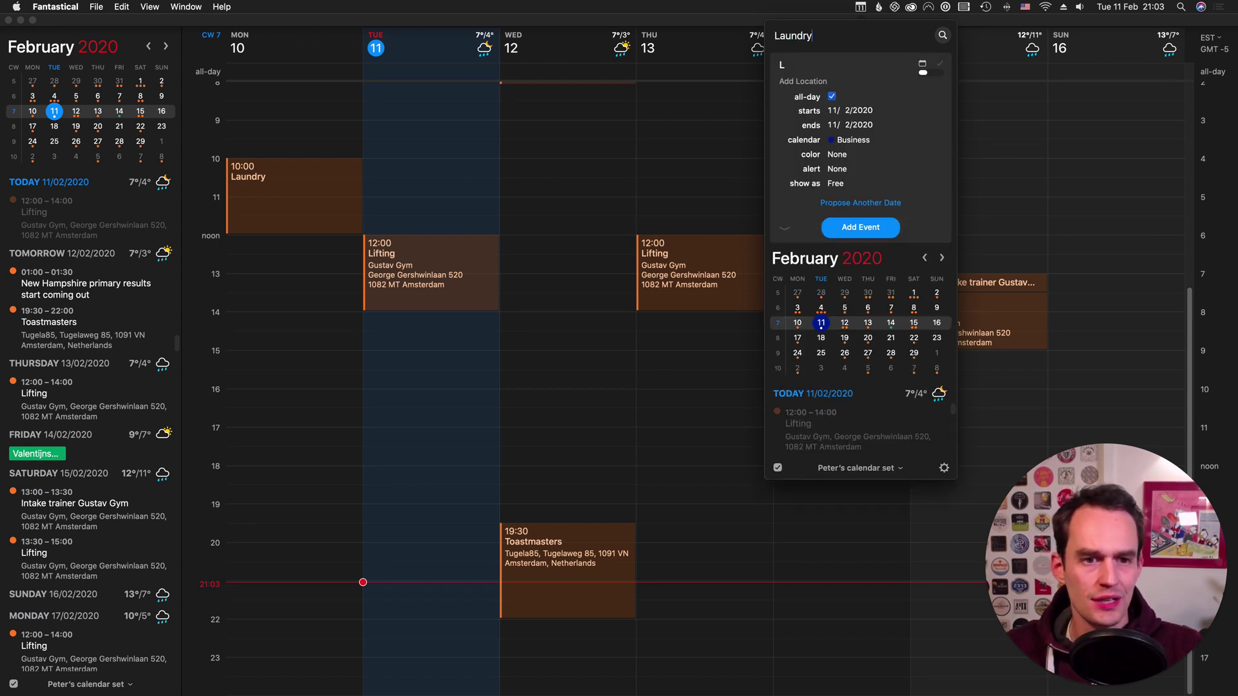
type("ry")
key("Escape")
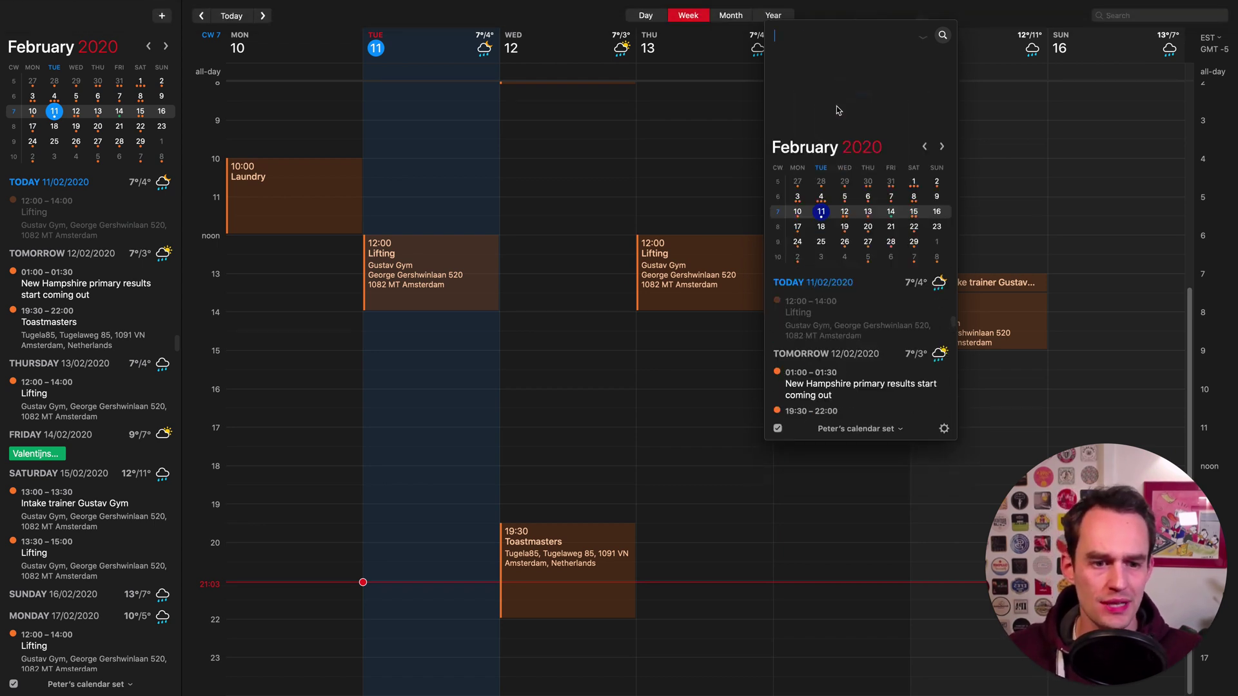
key("Escape")
mouse_move(862, 8)
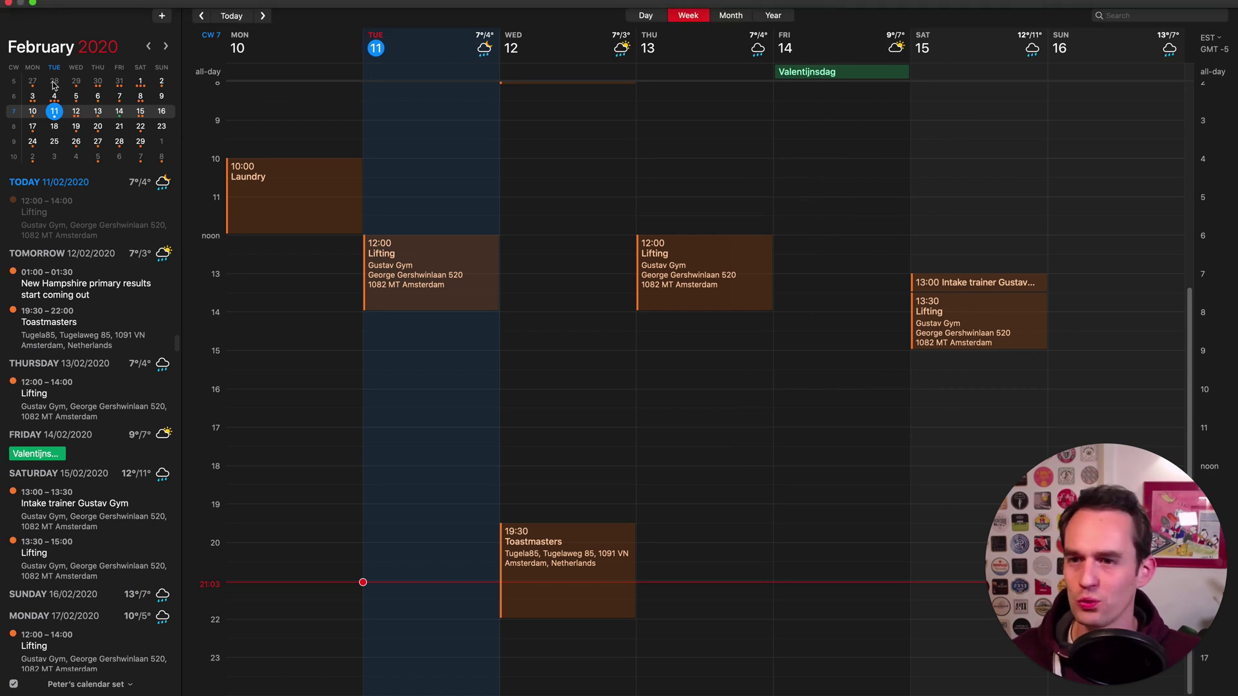
Step: Review the calendar set preferences, trying automatic activation at a location and switching that option off again
left_click(55, 7)
left_click(72, 43)
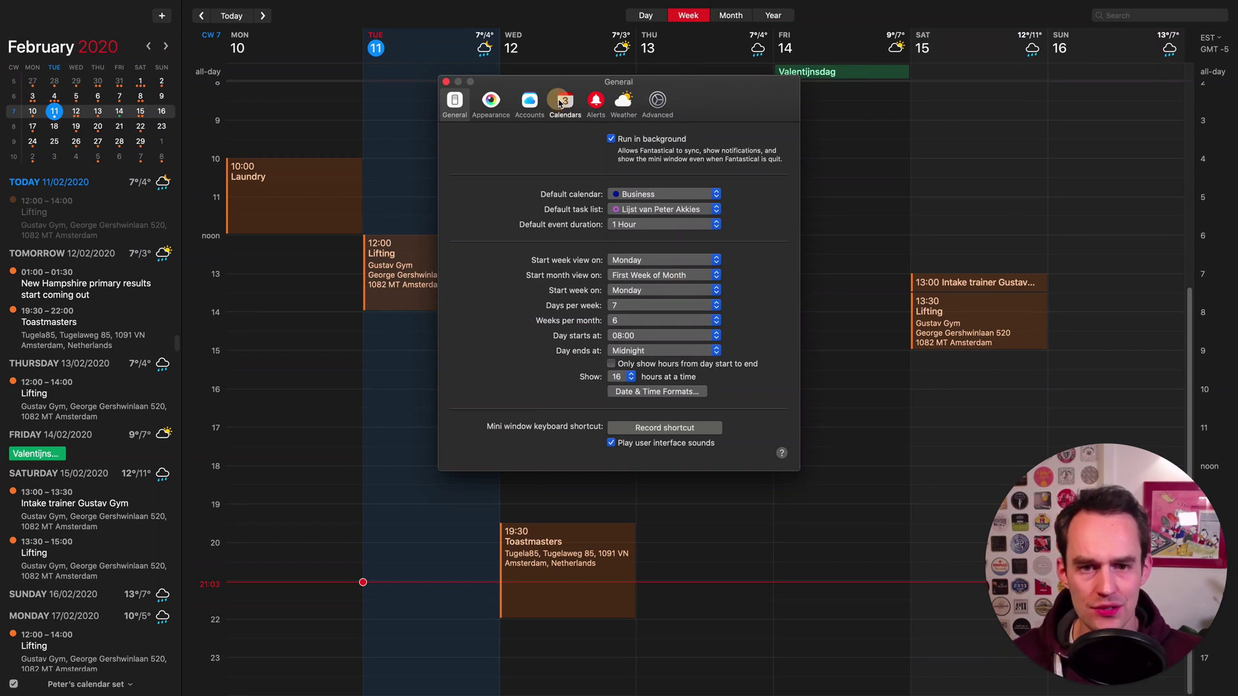
left_click(565, 103)
left_click_drag(713, 94, 522, 103)
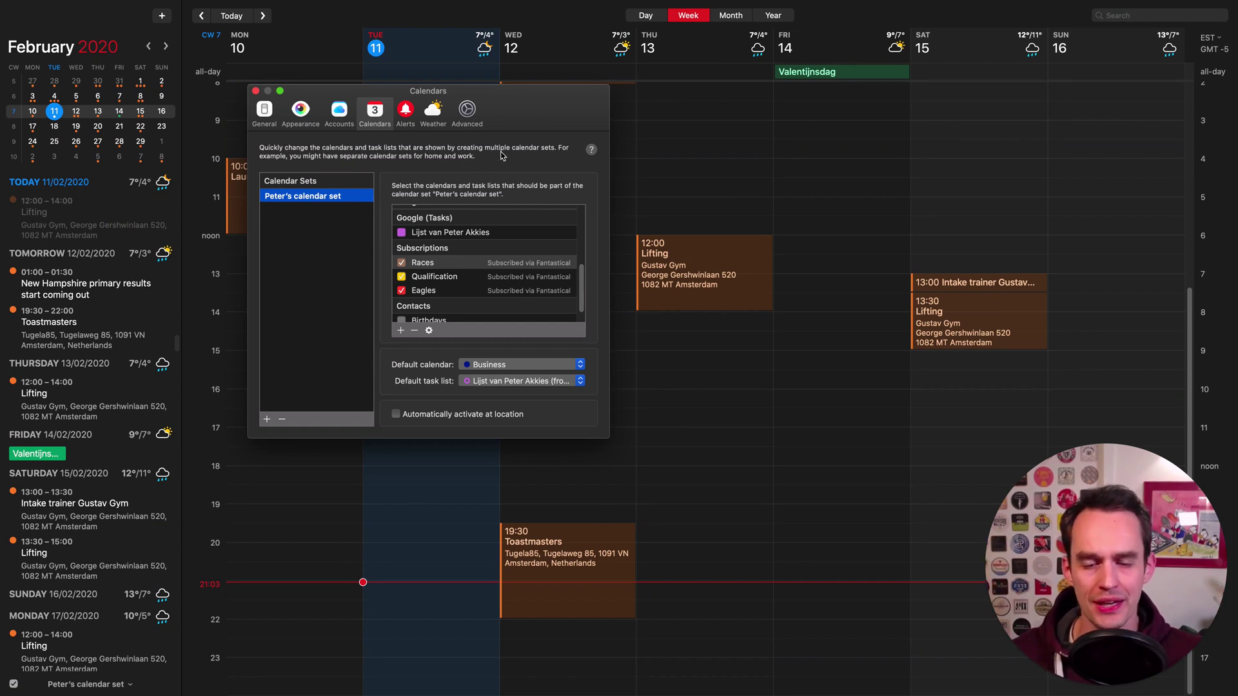
left_click(395, 416)
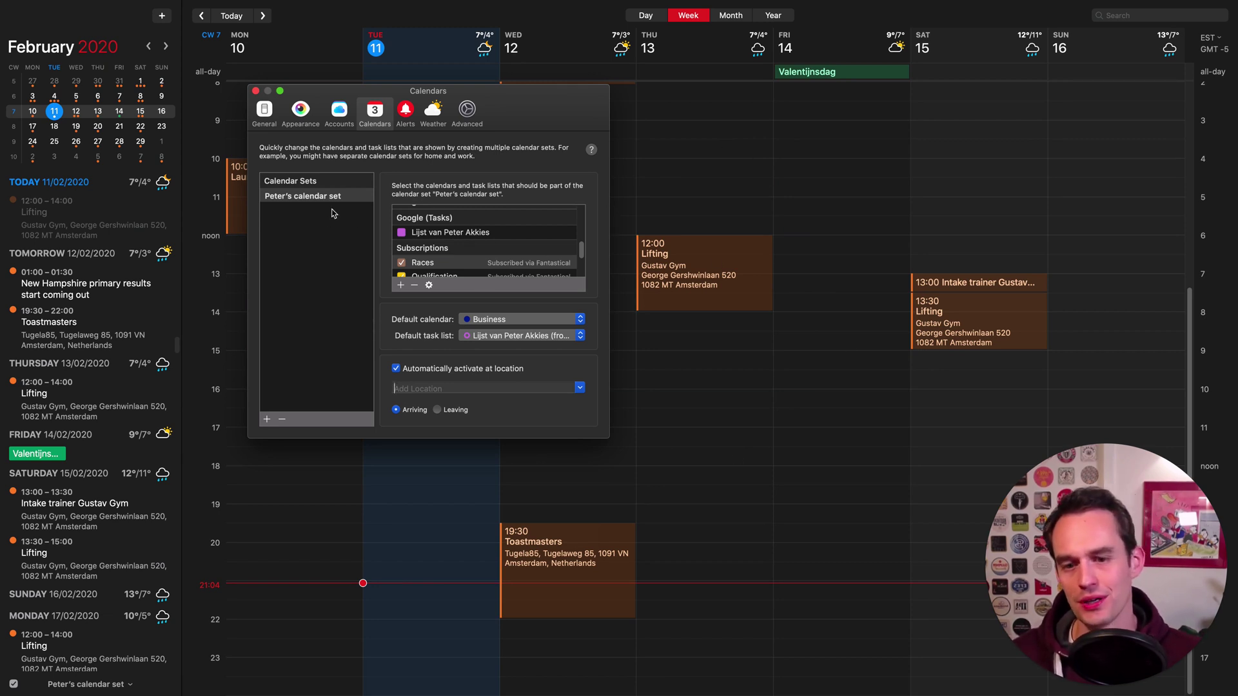
left_click(395, 369)
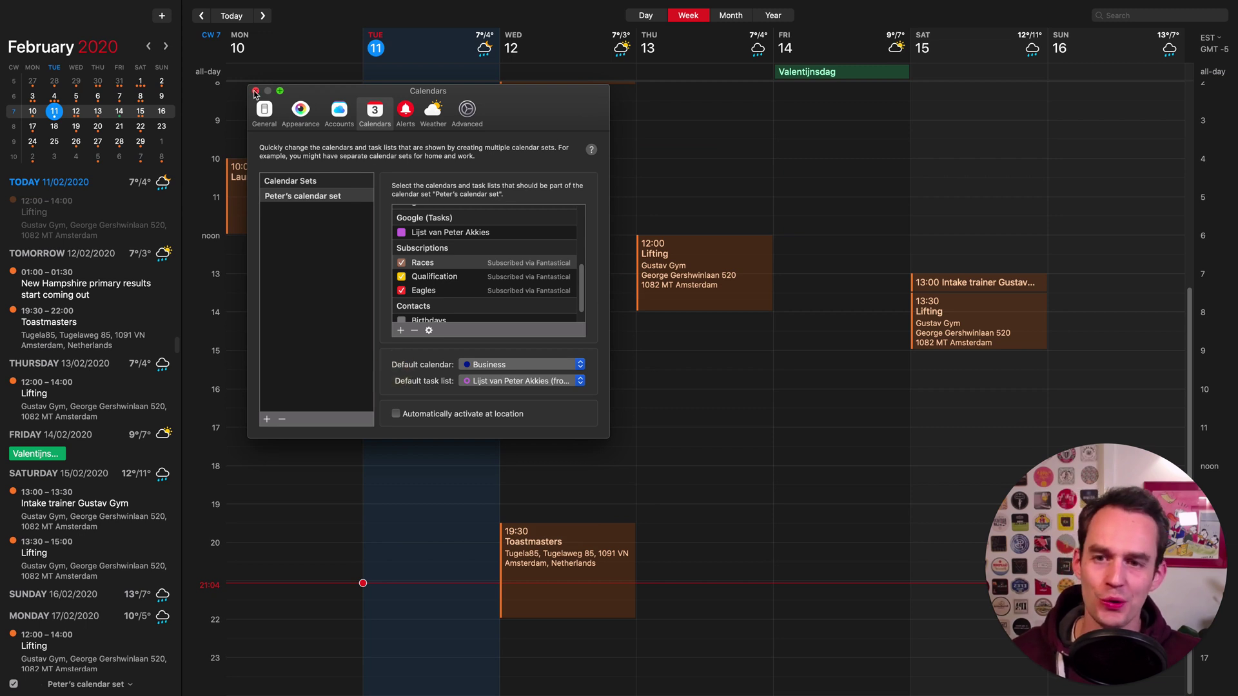
left_click(255, 91)
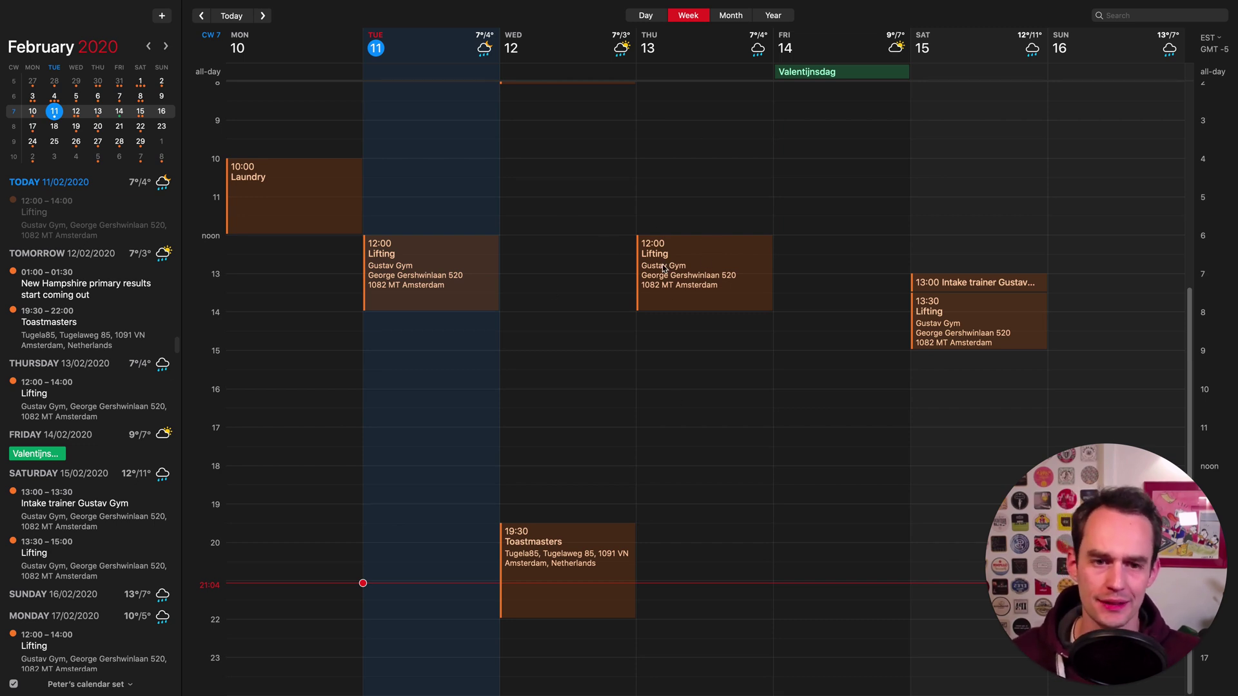
scroll(664, 271, "up", 5)
scroll(656, 237, "down", 4)
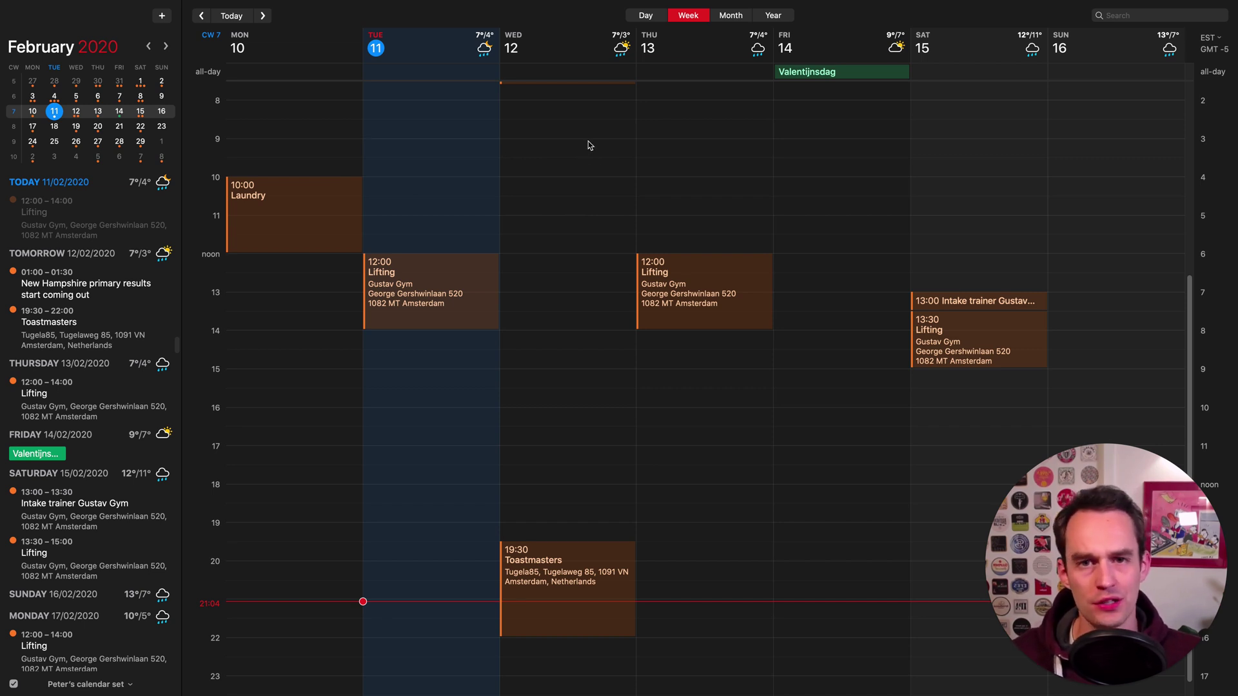
Step: Draft a new event titled as a meeting with a person's first name, without picking a suggested contact
left_click(162, 16)
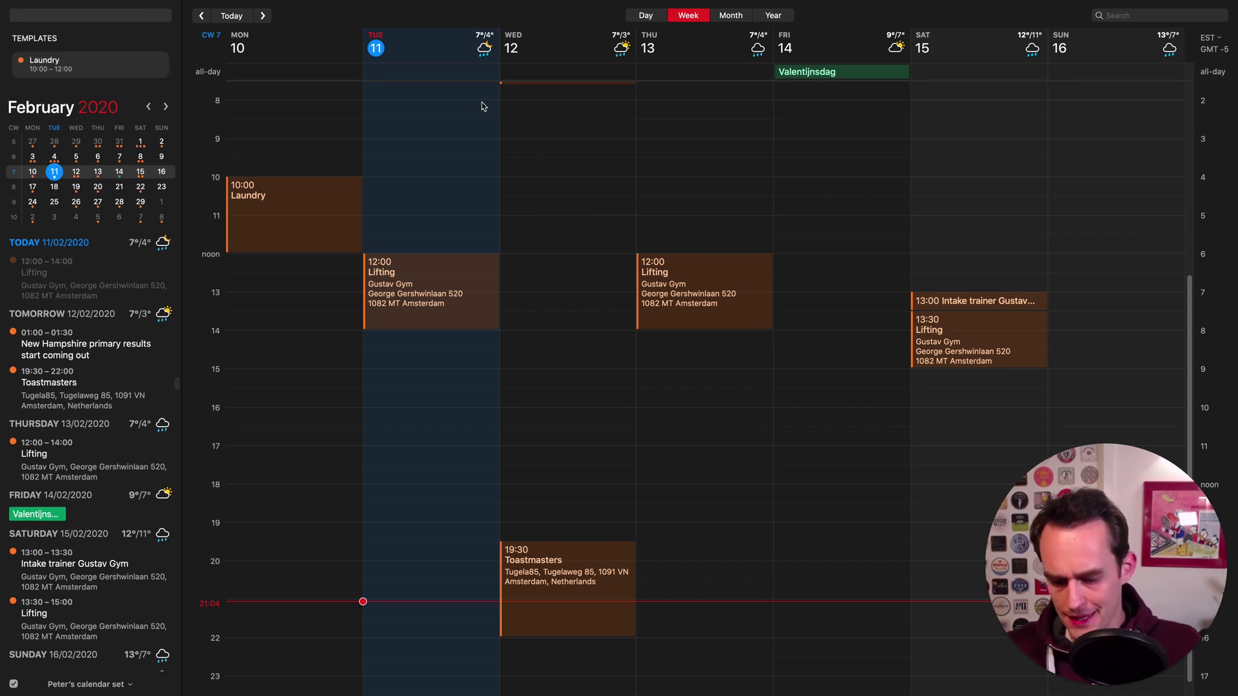
type("Meeting wit")
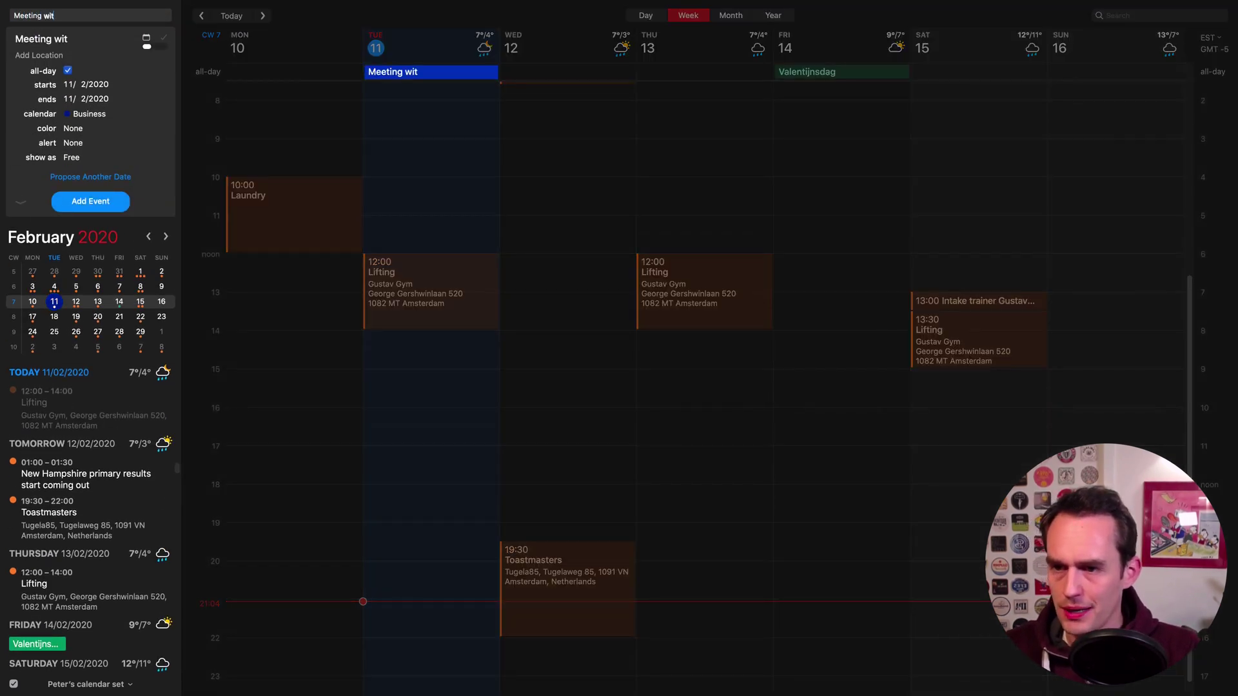
type("h Bob")
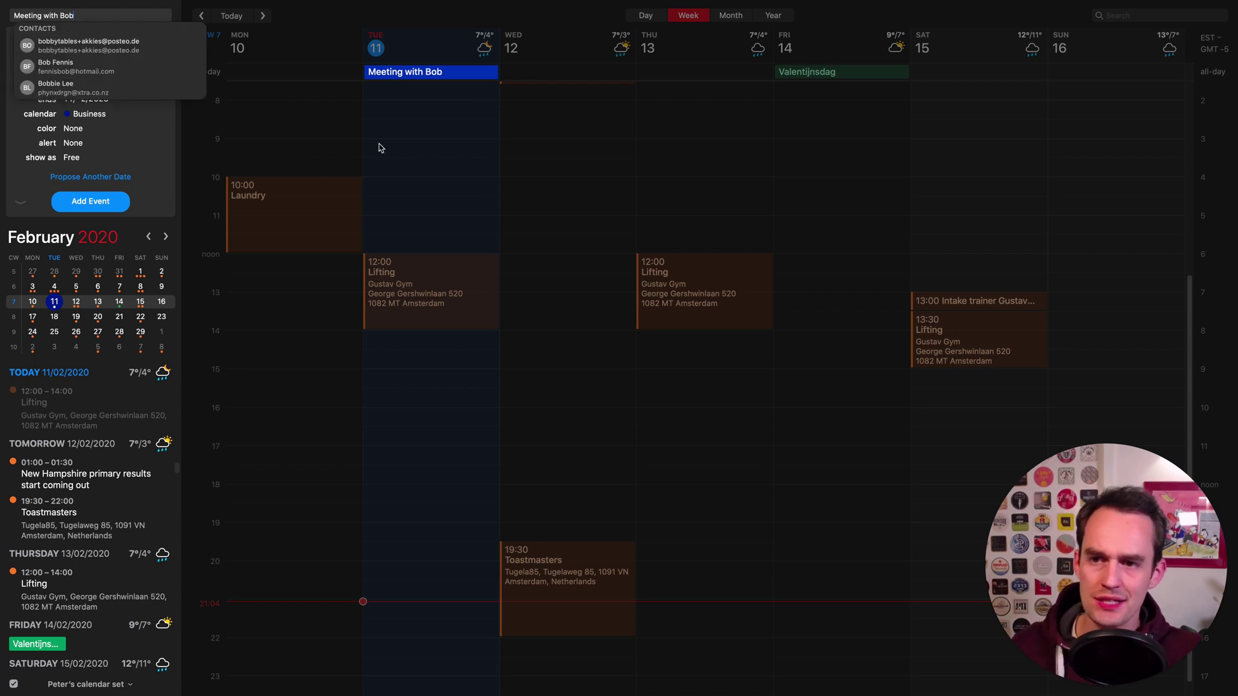
key("Escape")
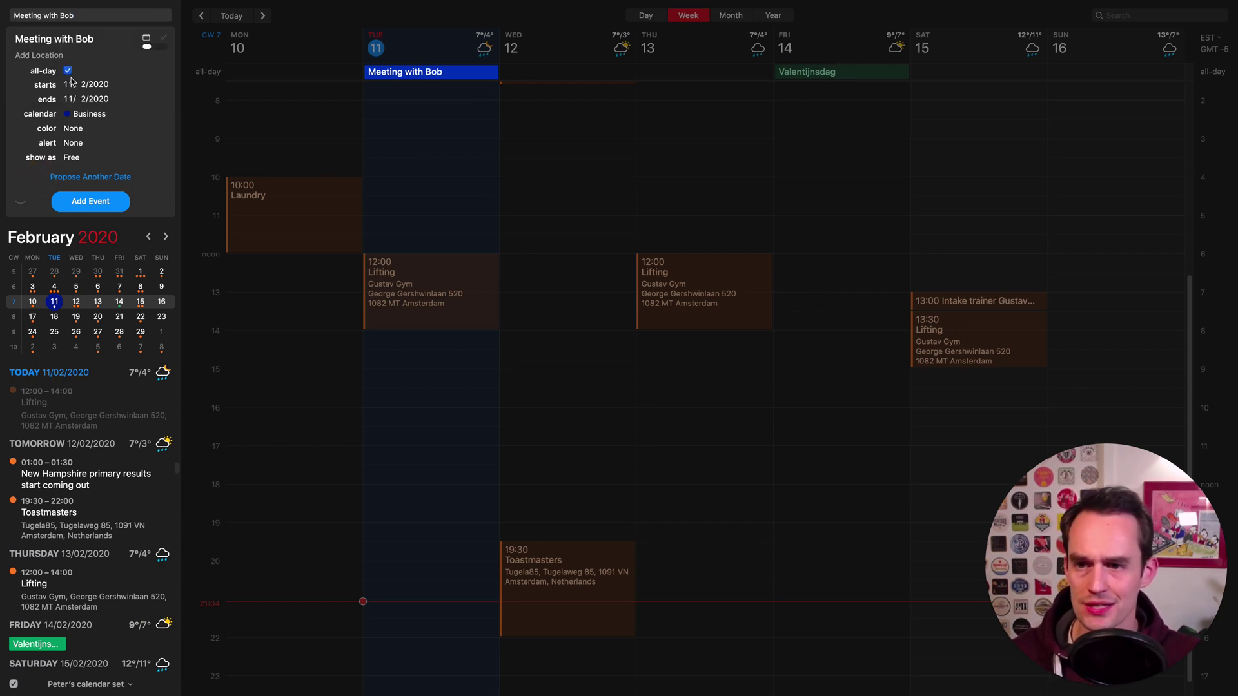
Step: Make the drafted meeting a timed event starting on 12/2/2020 at 14:00
left_click(67, 70)
left_click(122, 85)
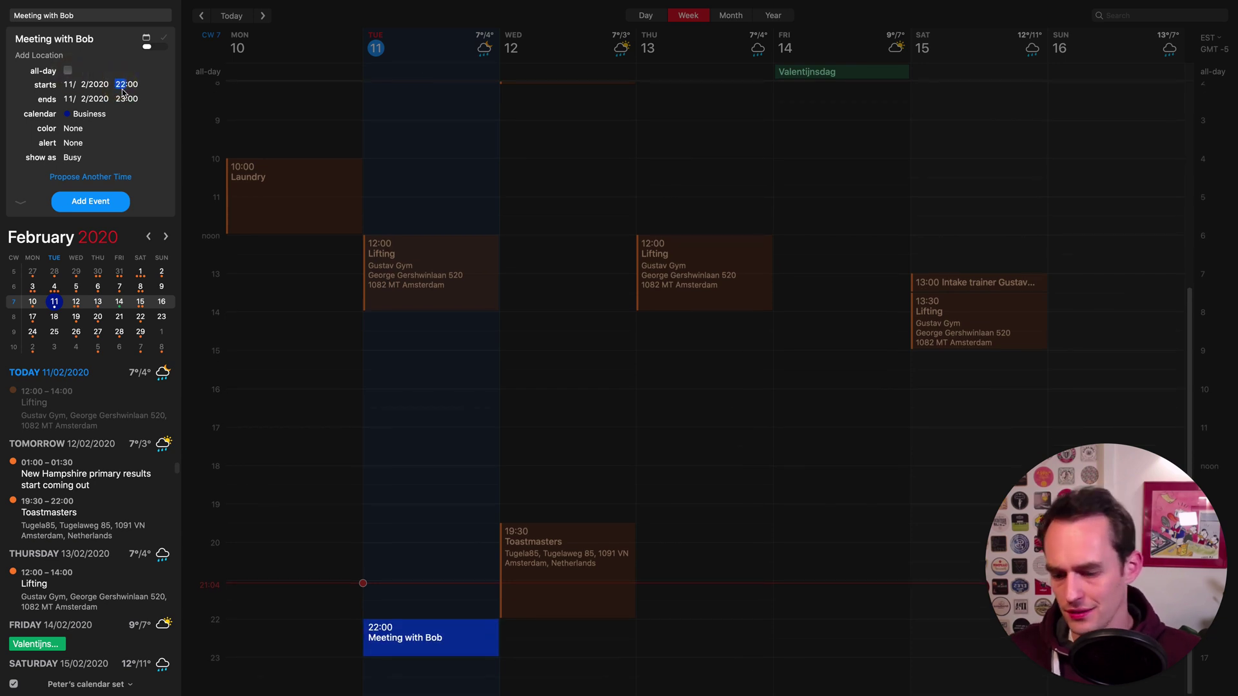
type("14")
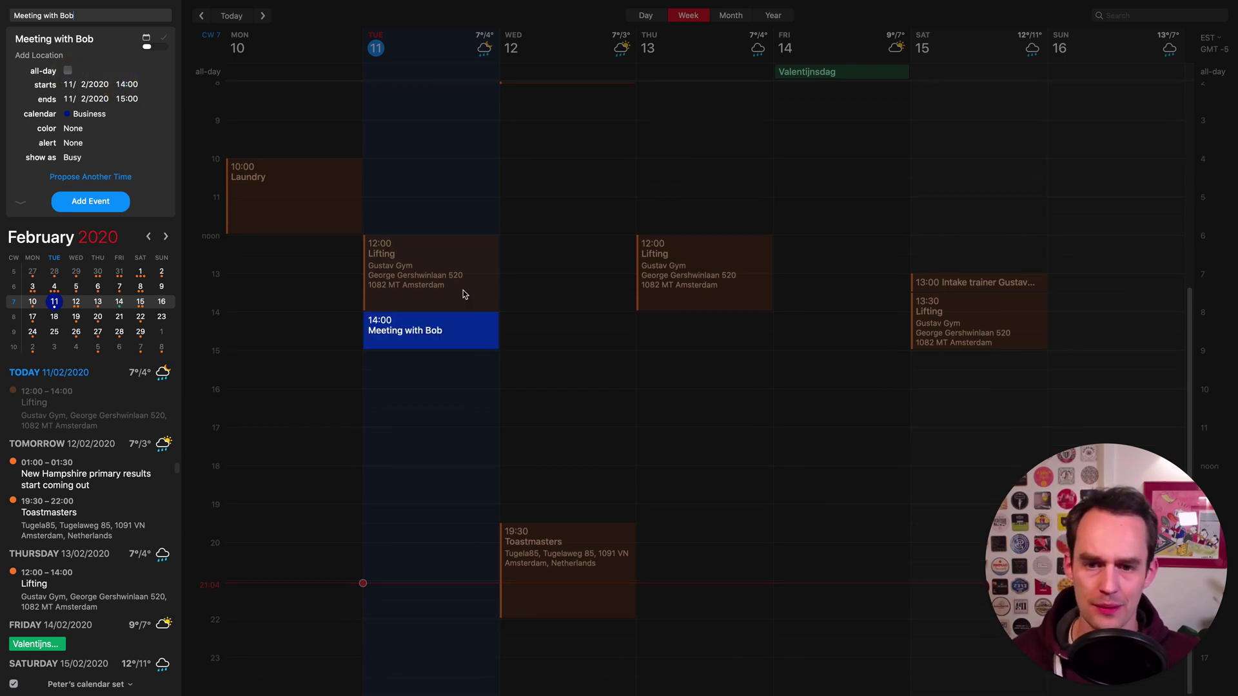
left_click(68, 85)
type("12")
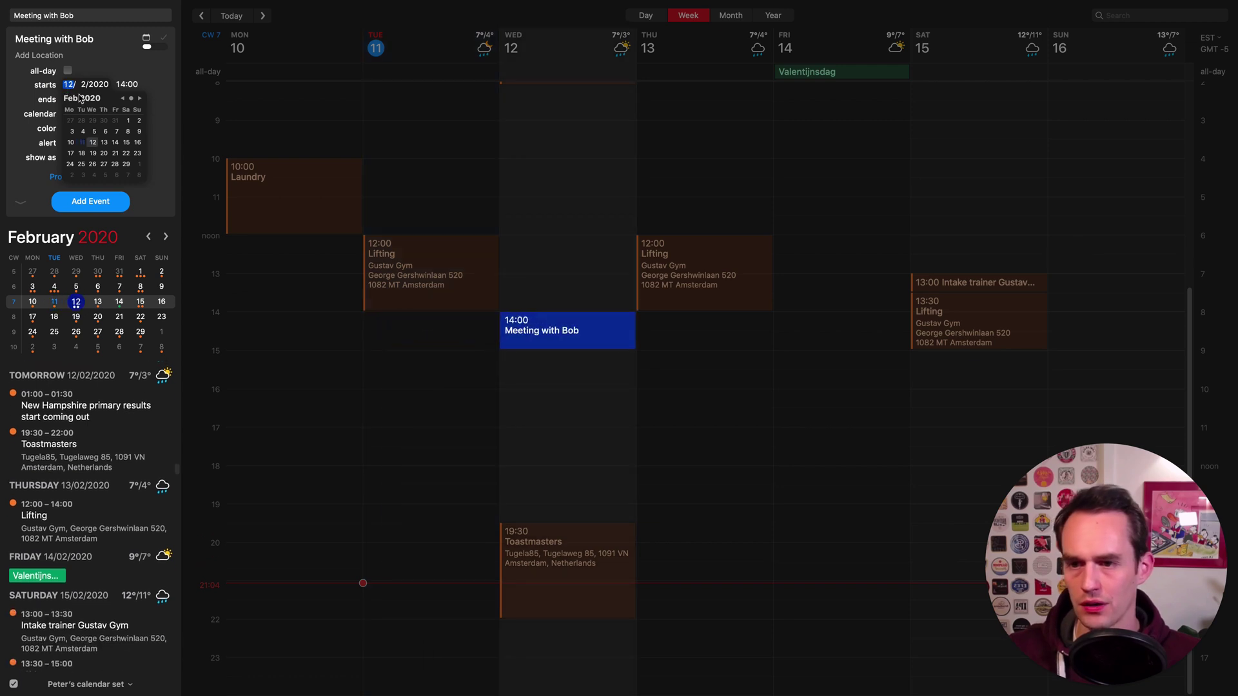
left_click(601, 362)
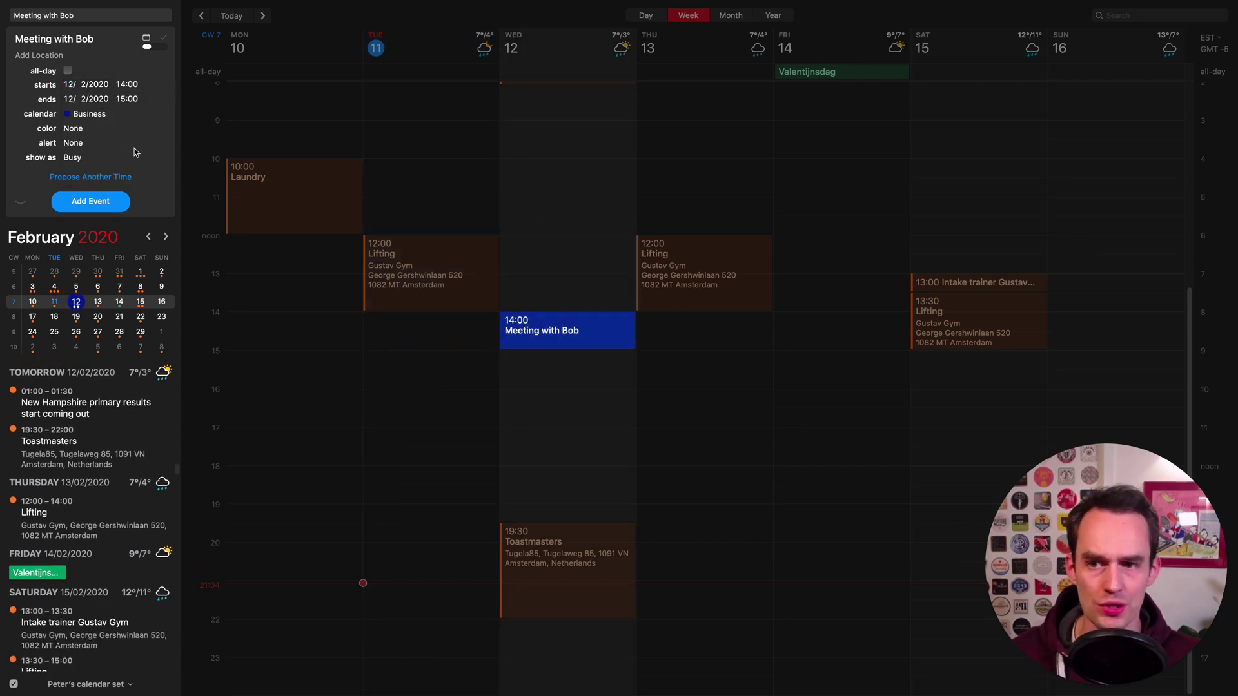
Step: Propose two alternative times for the drafted meeting: 13/2/2020 at 10:00 and 14/2/2020 at 11:00
left_click(95, 177)
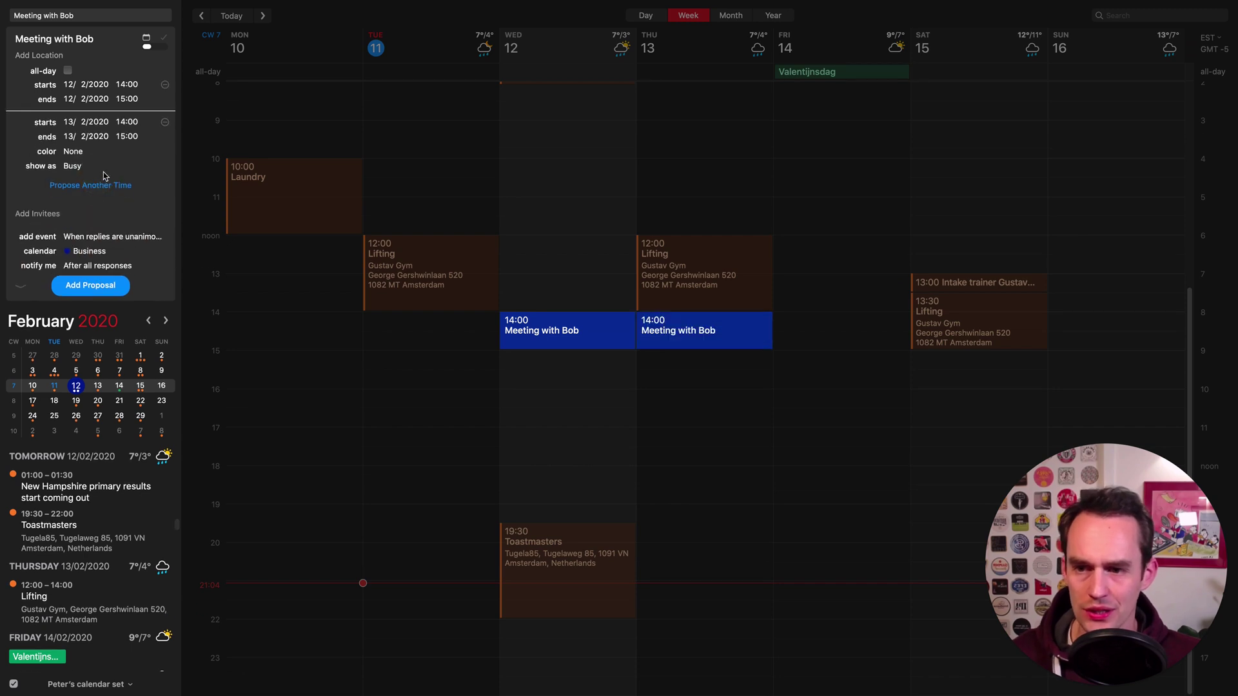
left_click(121, 185)
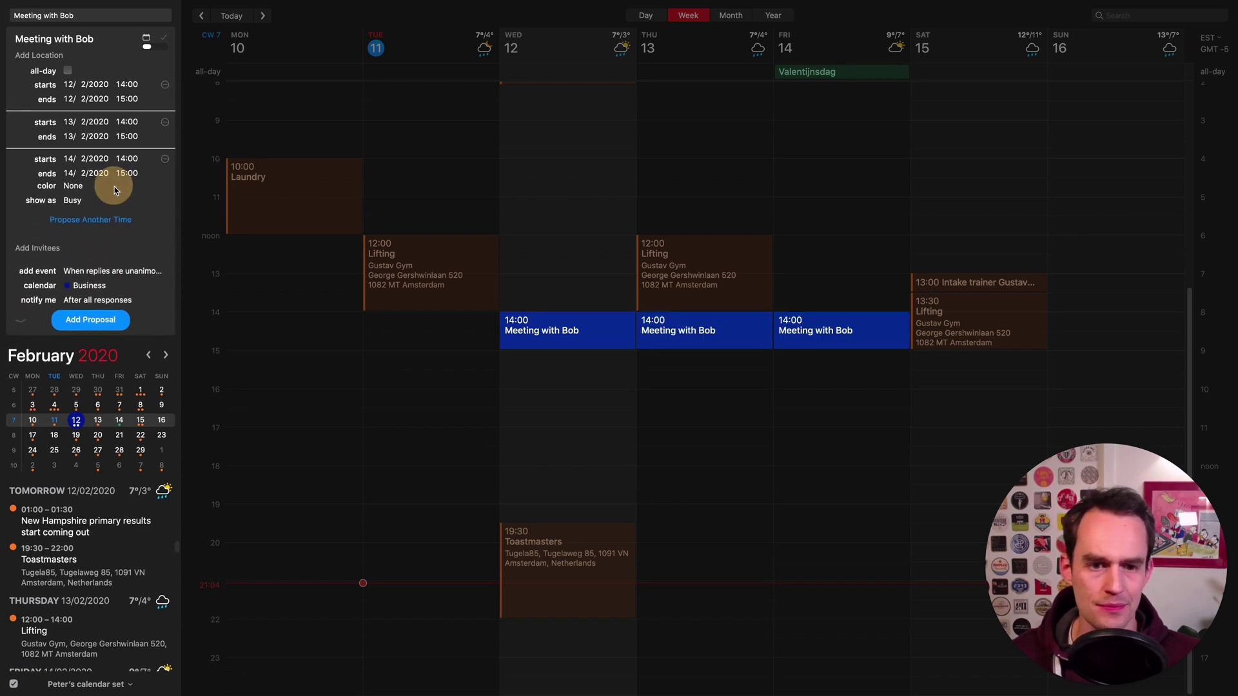
left_click(122, 123)
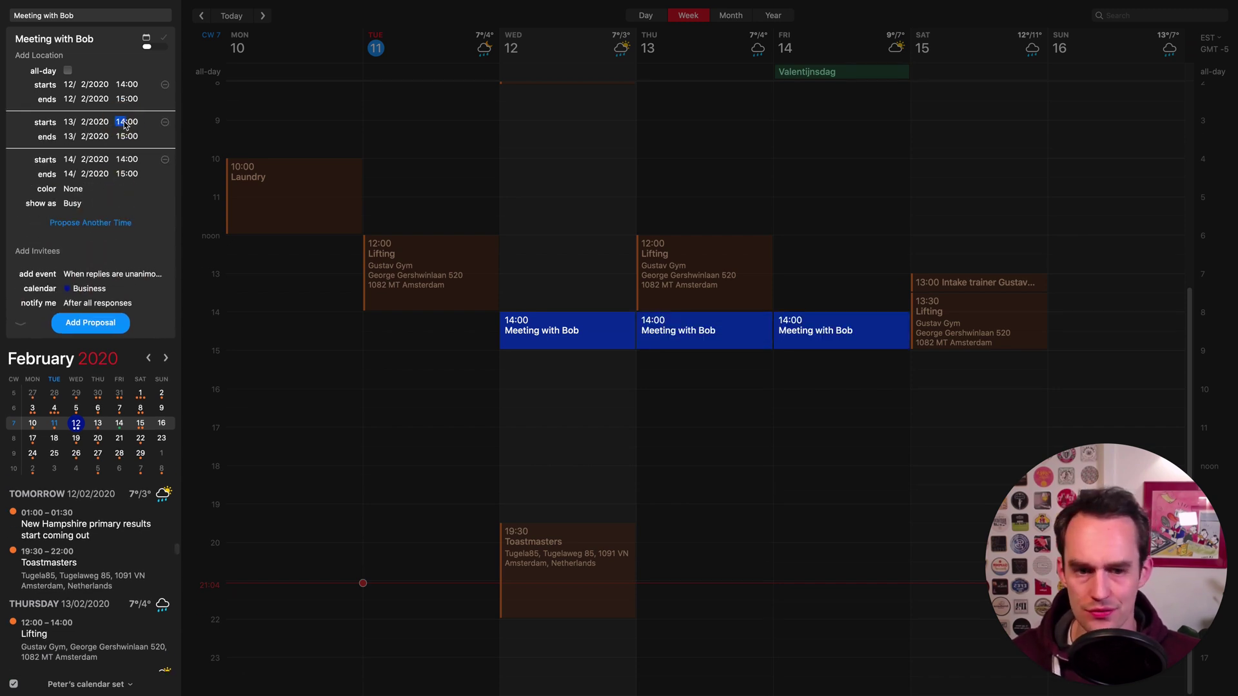
type("19")
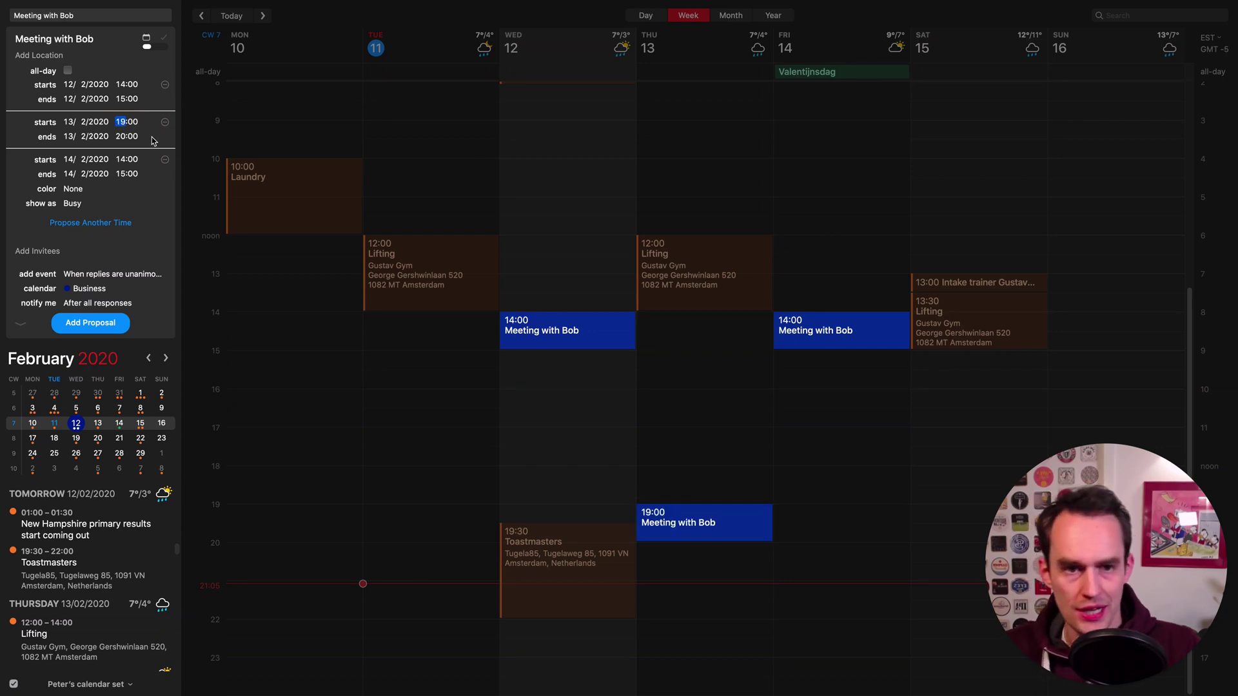
type("10")
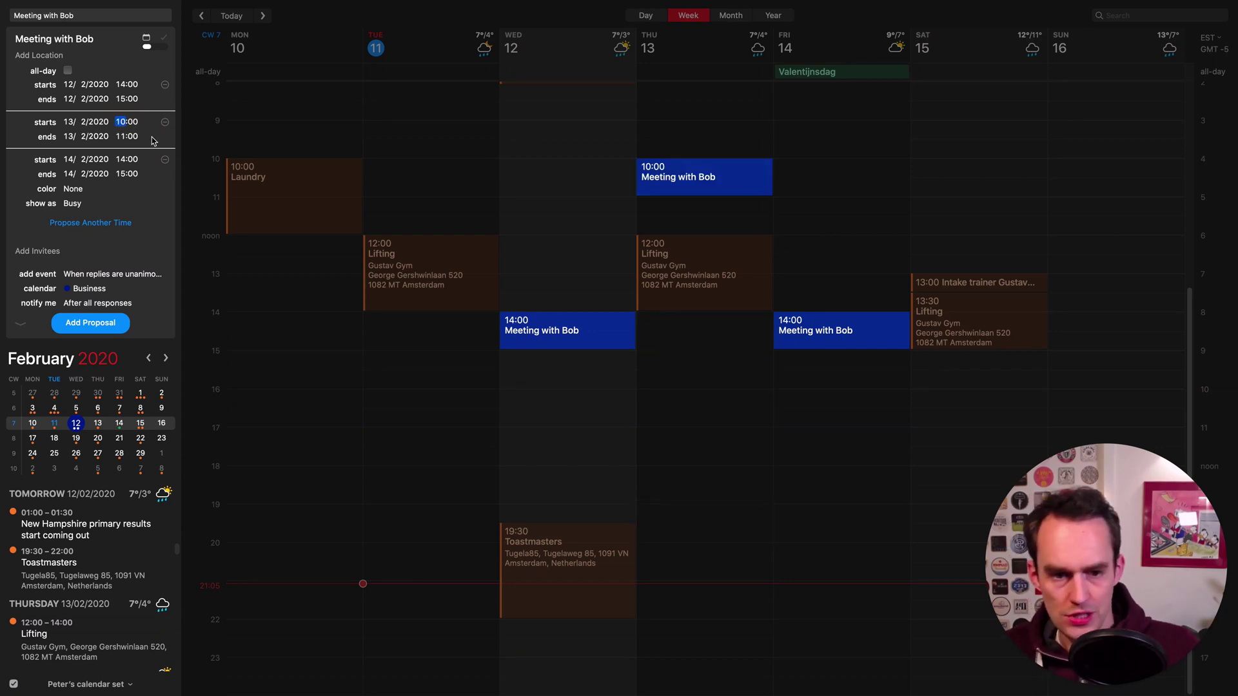
left_click(122, 160)
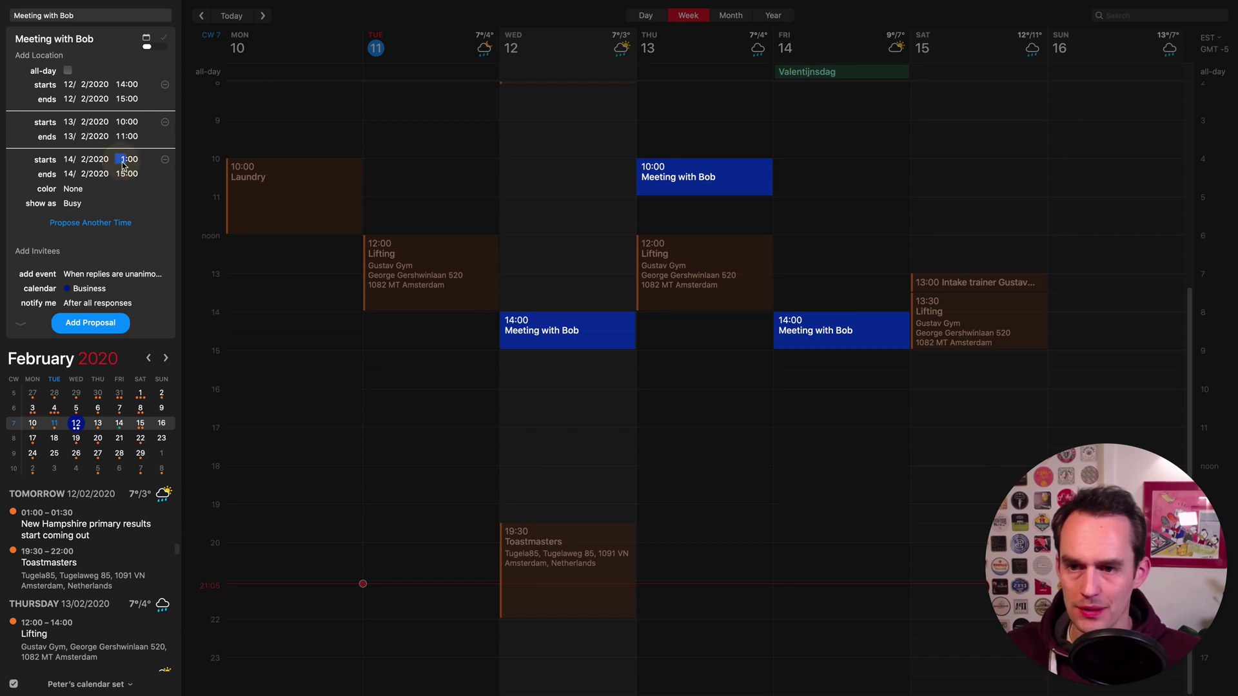
type("11")
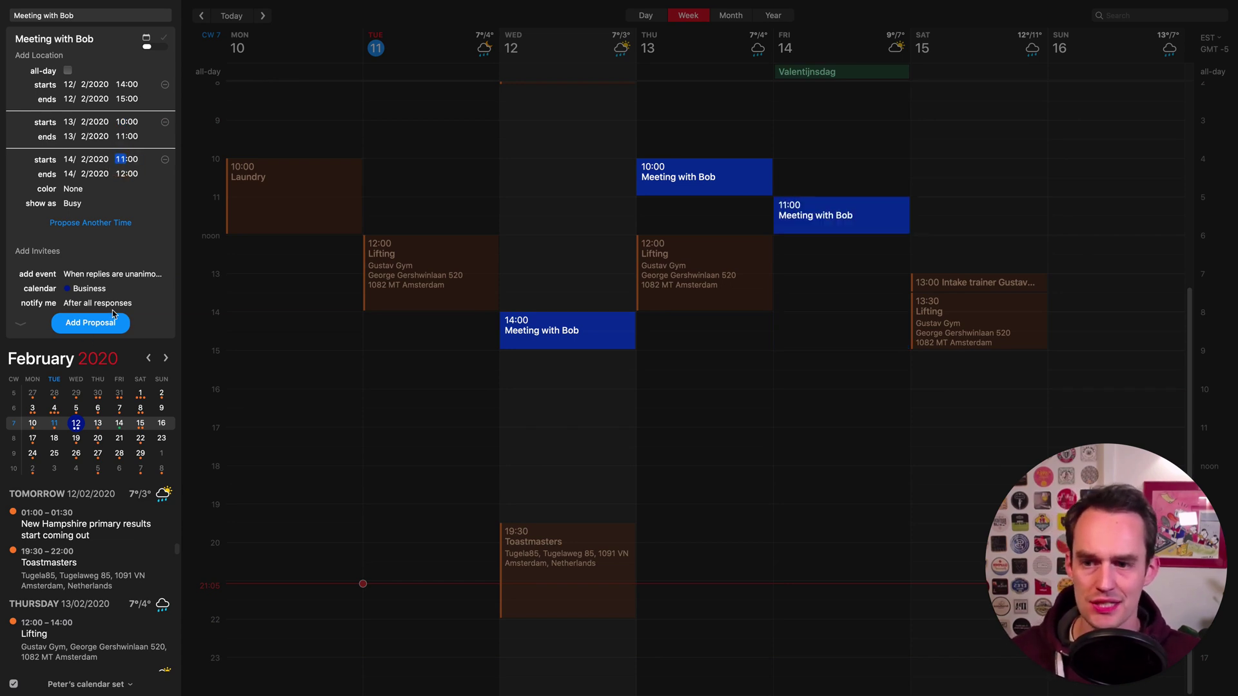
Step: Discard the meeting proposal with all its proposed times
left_click(34, 250)
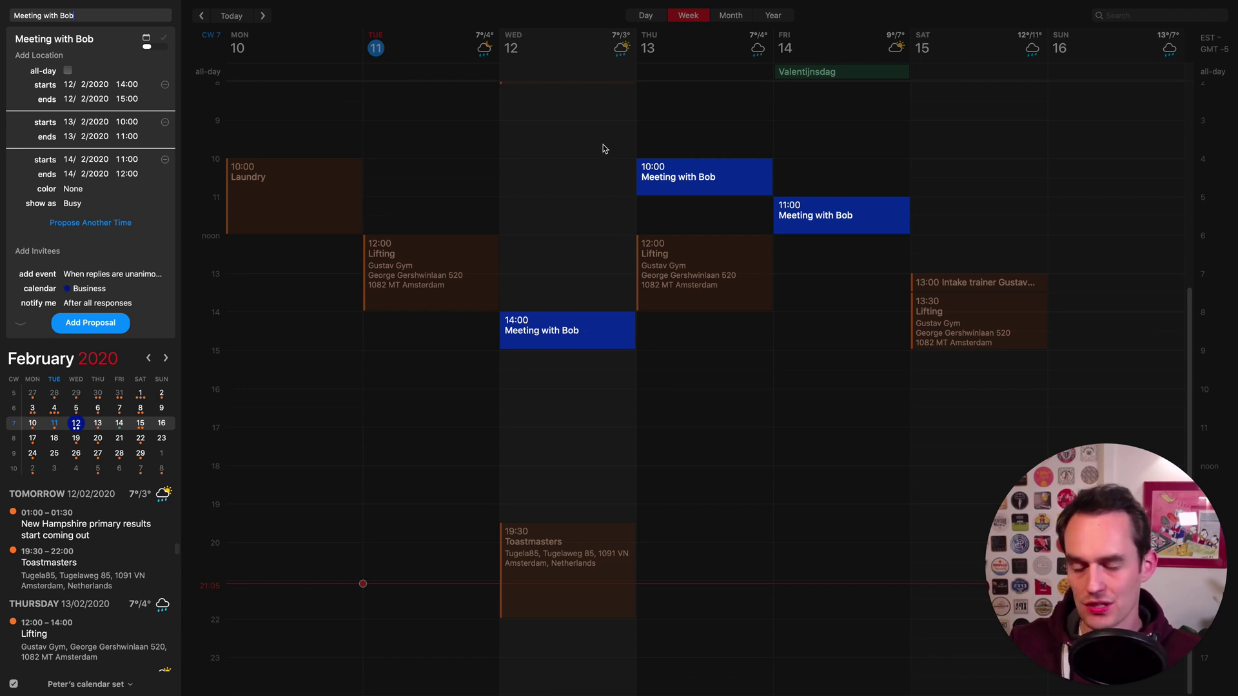
key("super+a")
key("BackSpace")
key("Escape")
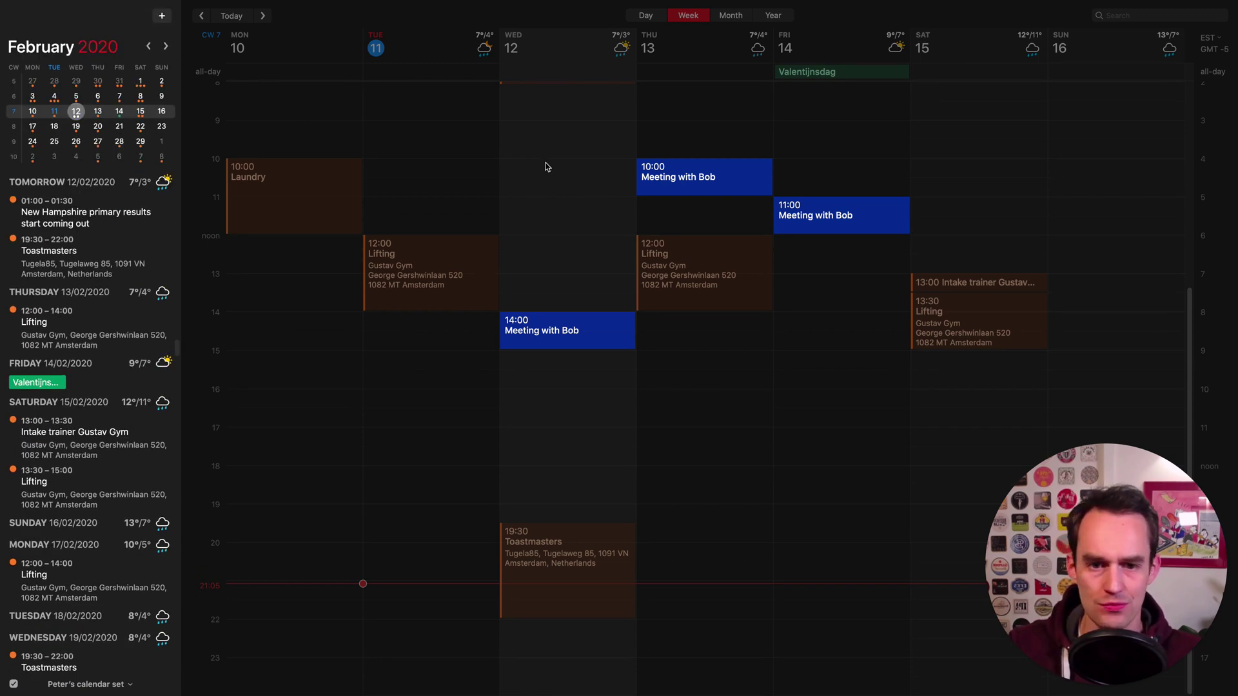
left_click(556, 200)
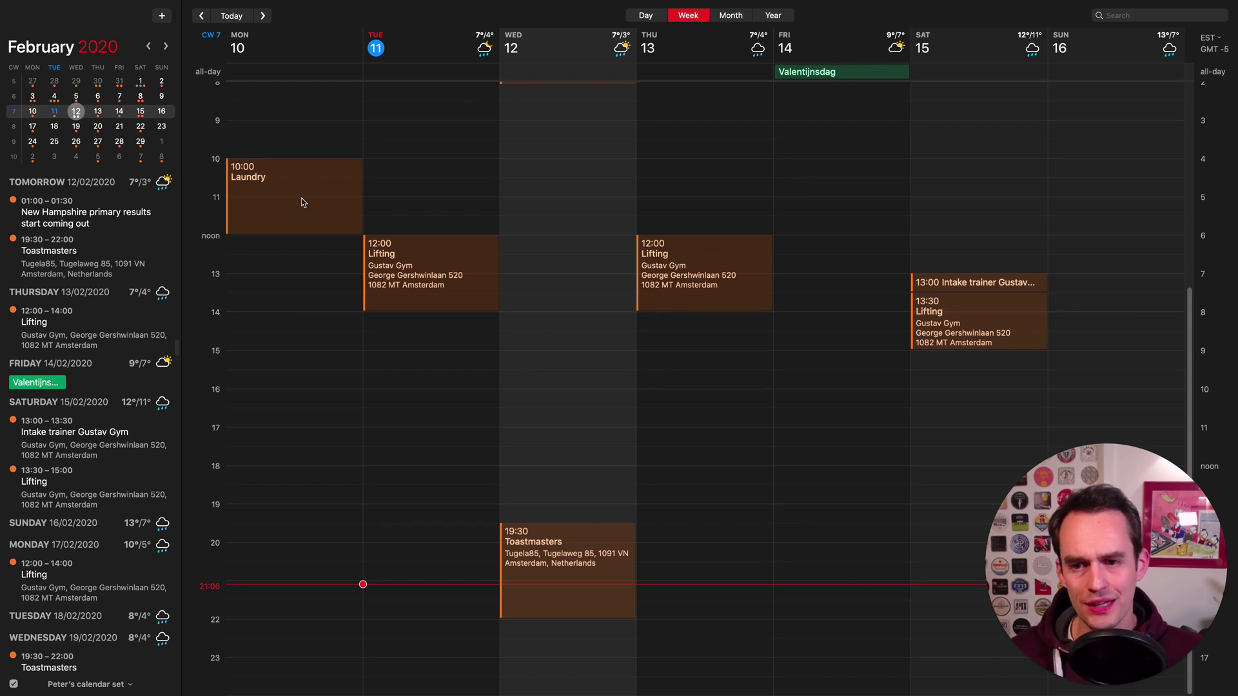
Step: Check the details of Monday's Laundry event, including its alerts and time zones, and close them
double_click(262, 200)
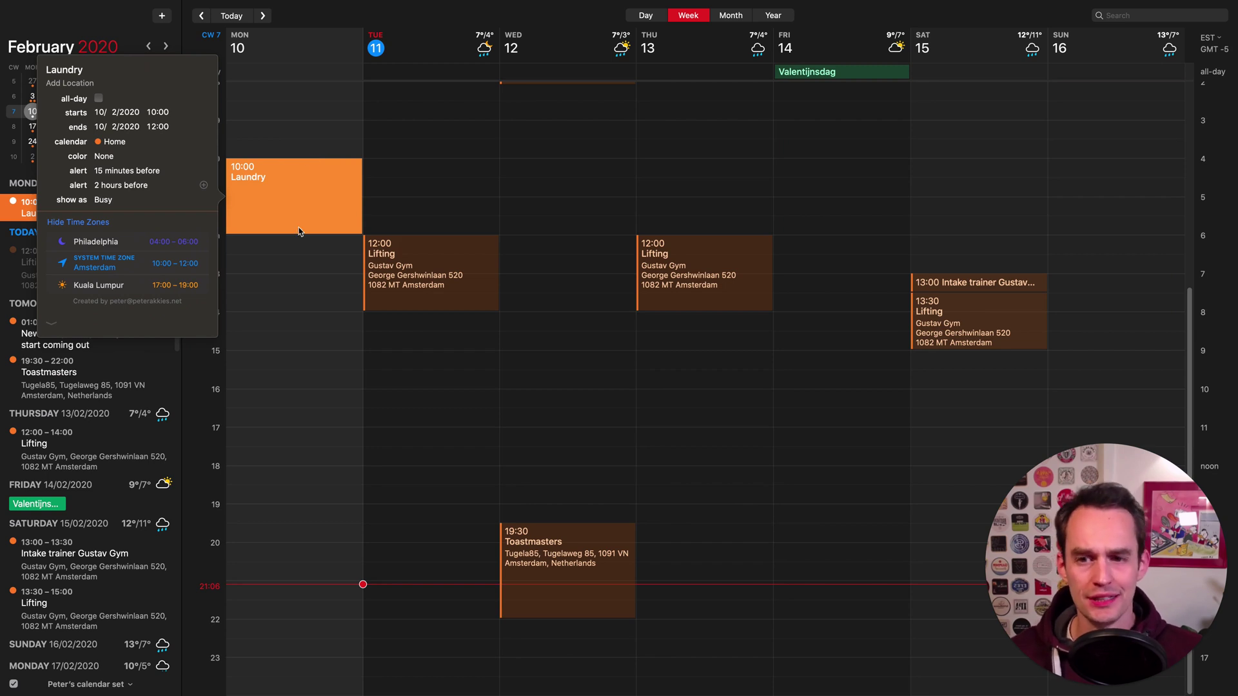
left_click(532, 170)
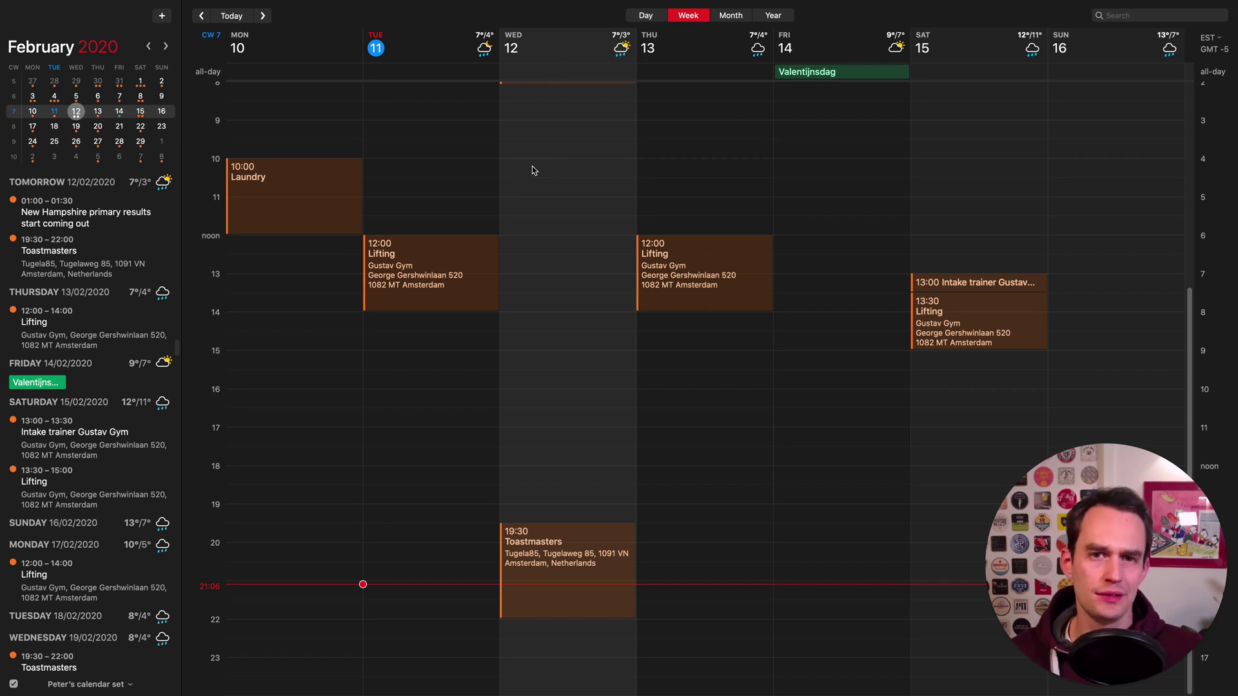
double_click(275, 222)
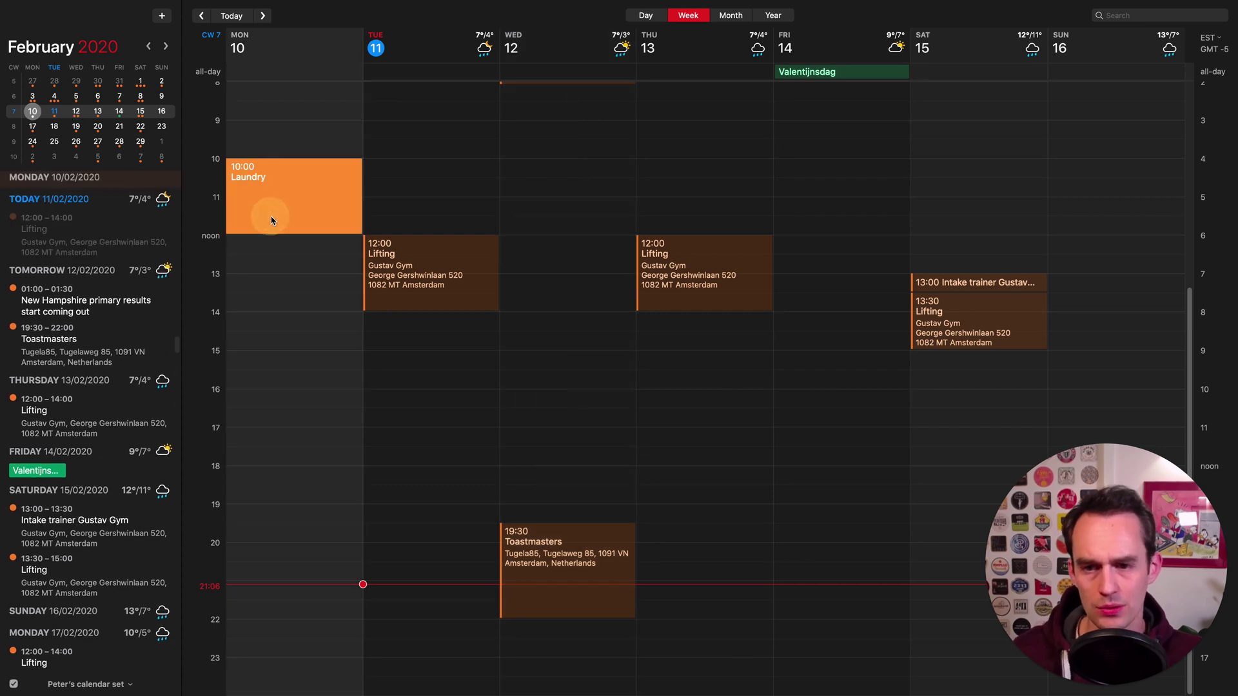
left_click(464, 188)
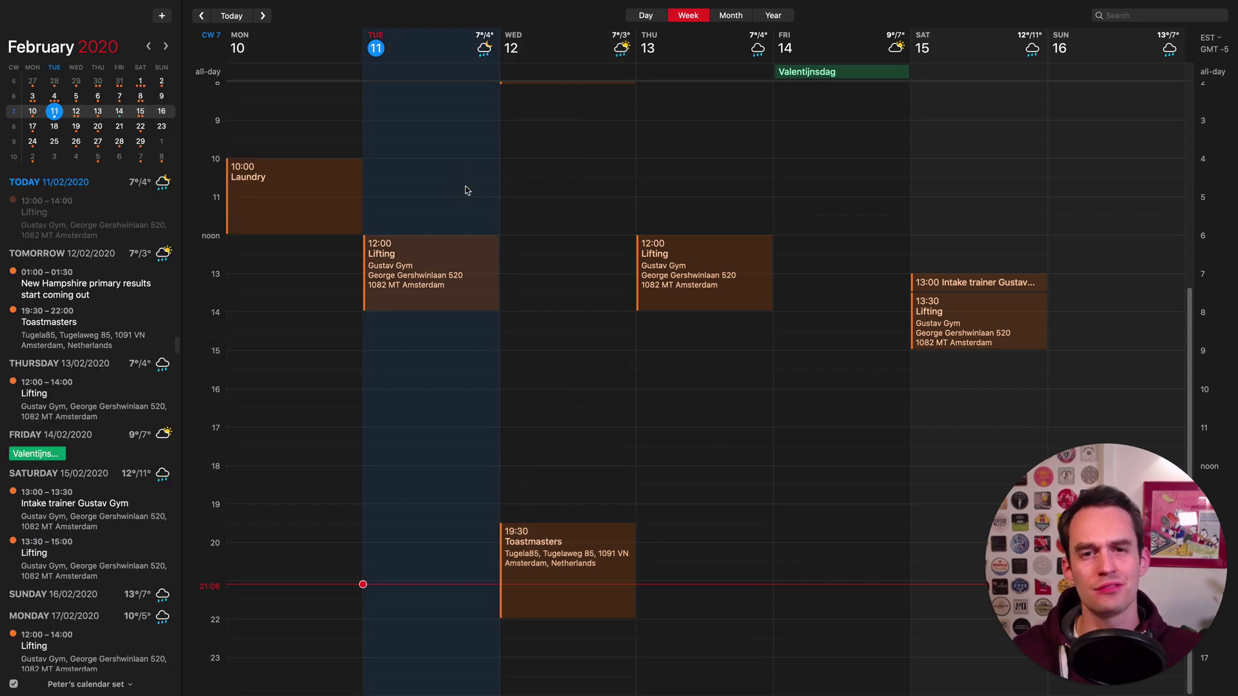